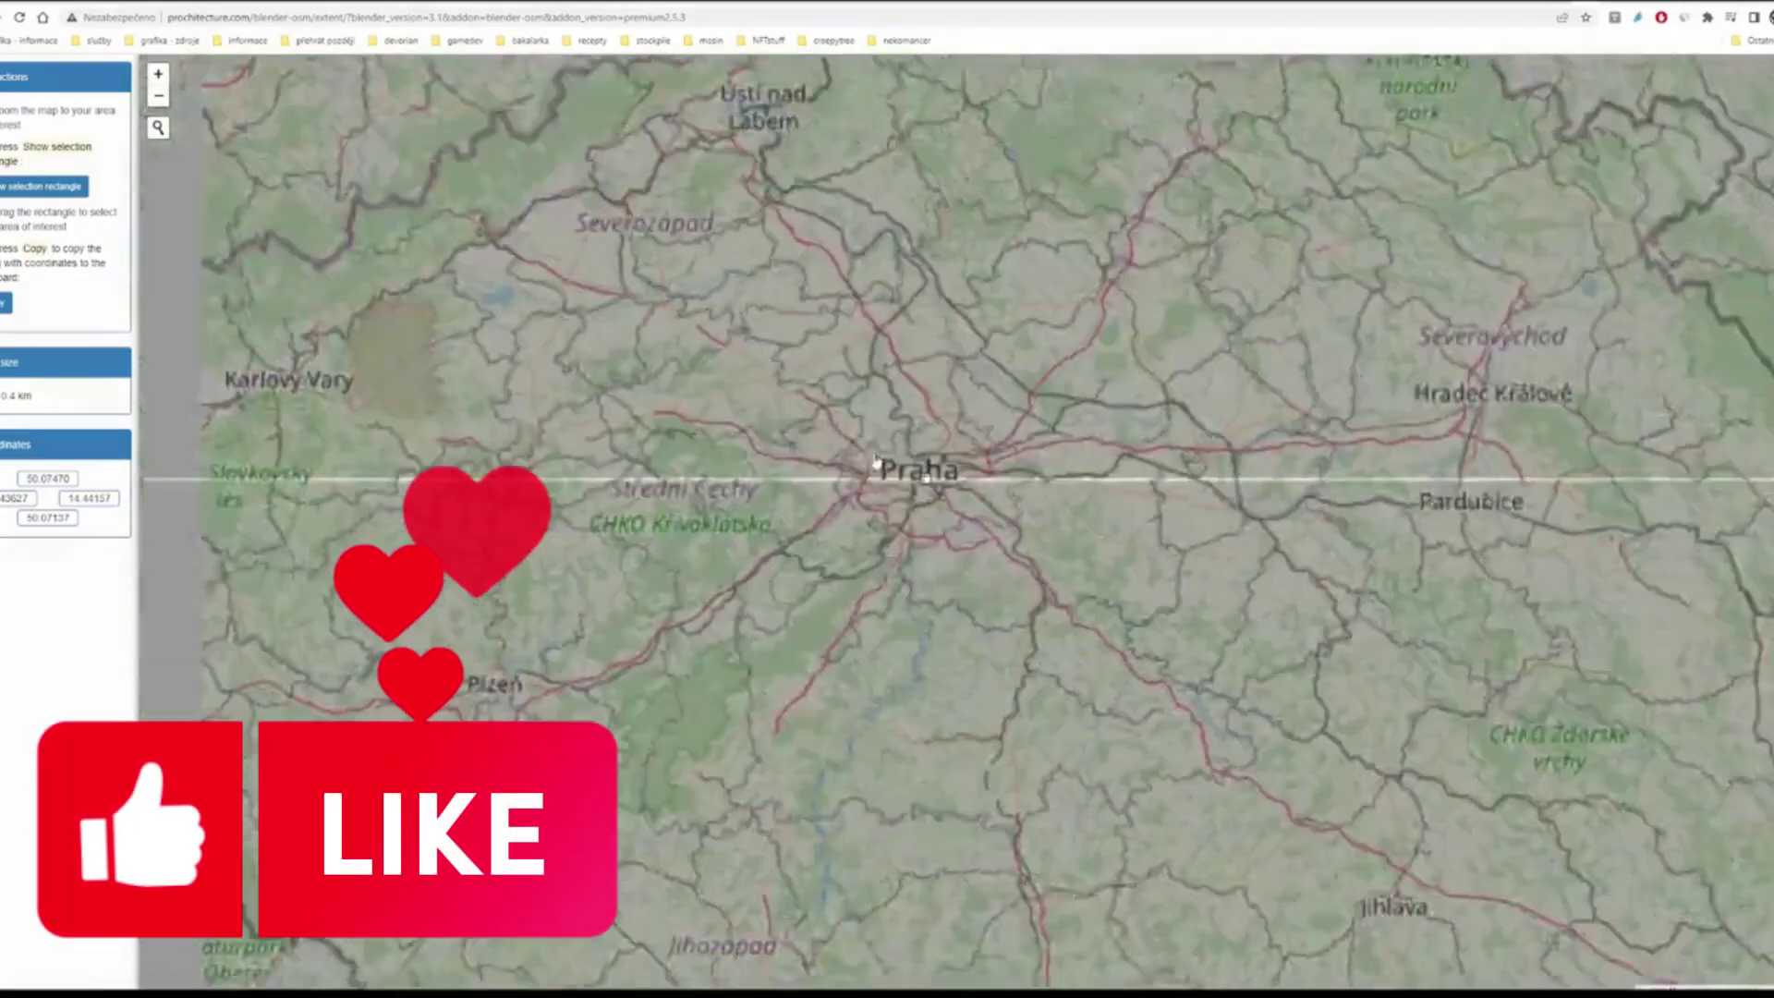
scroll(923, 509, "up", 3)
scroll(924, 507, "up", 3)
scroll(1031, 609, "up", 2)
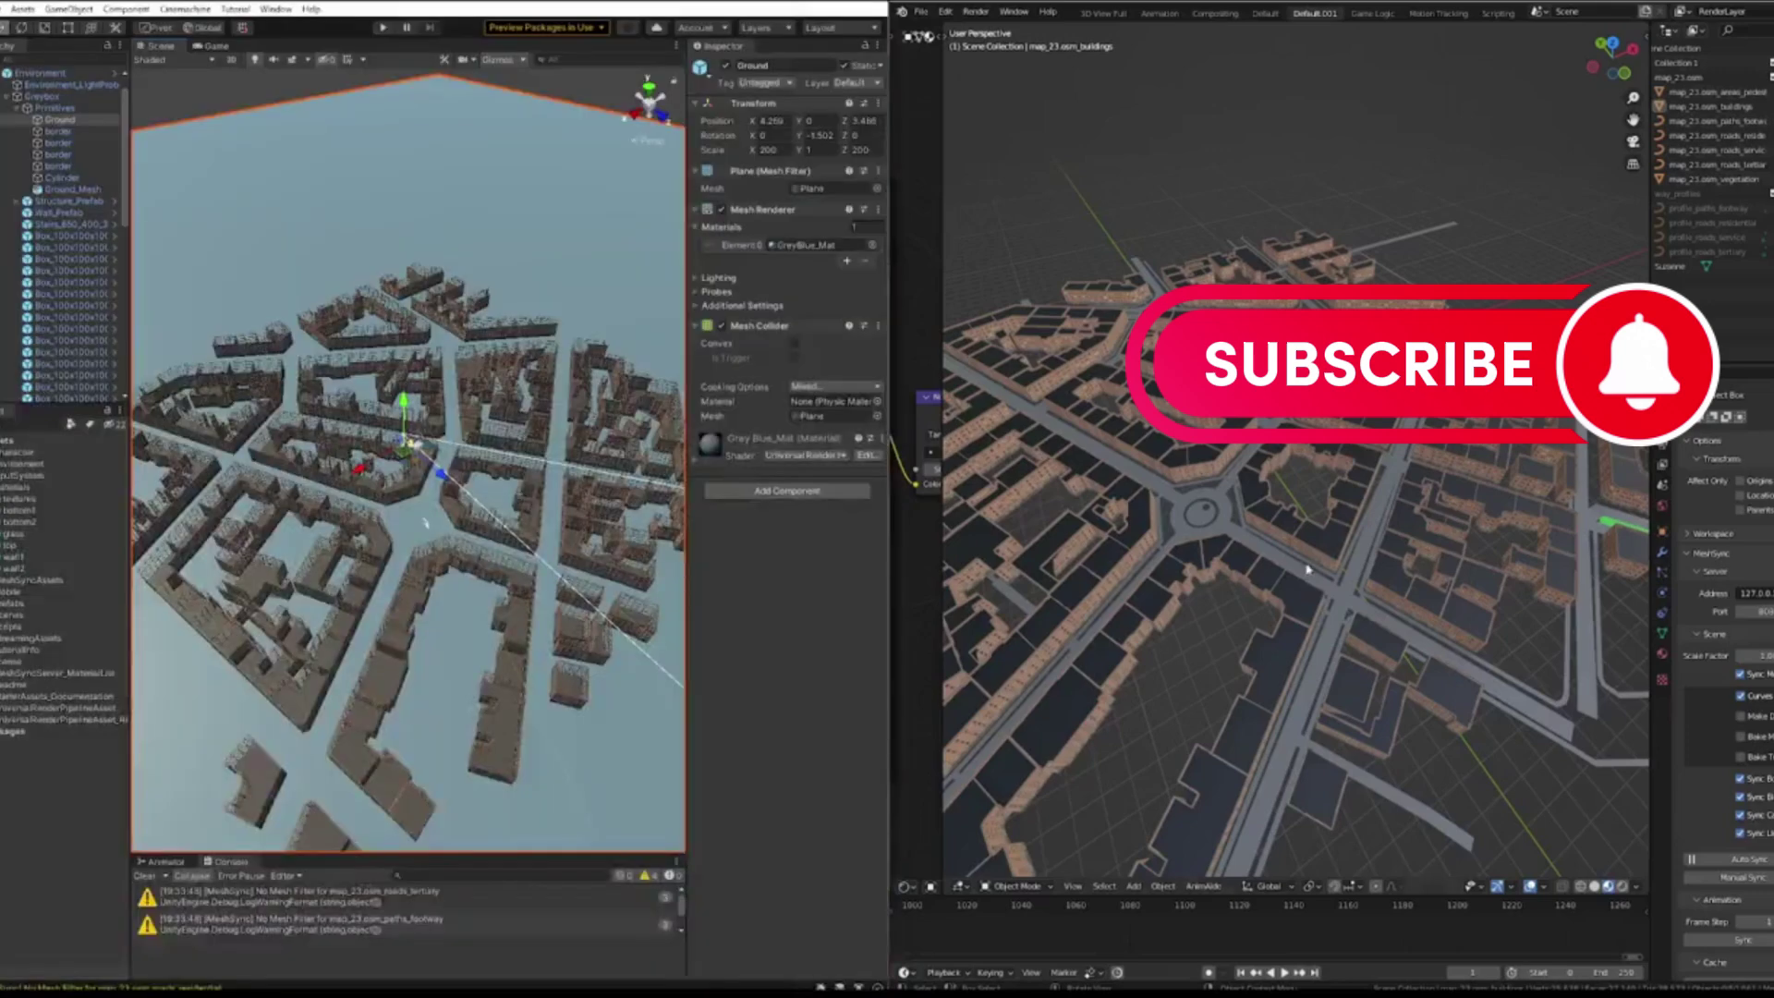
Step: Play the synced OSM city scene in Unity and run the character down the street
middle_click_drag(1303, 570, 1220, 415)
left_click(383, 28)
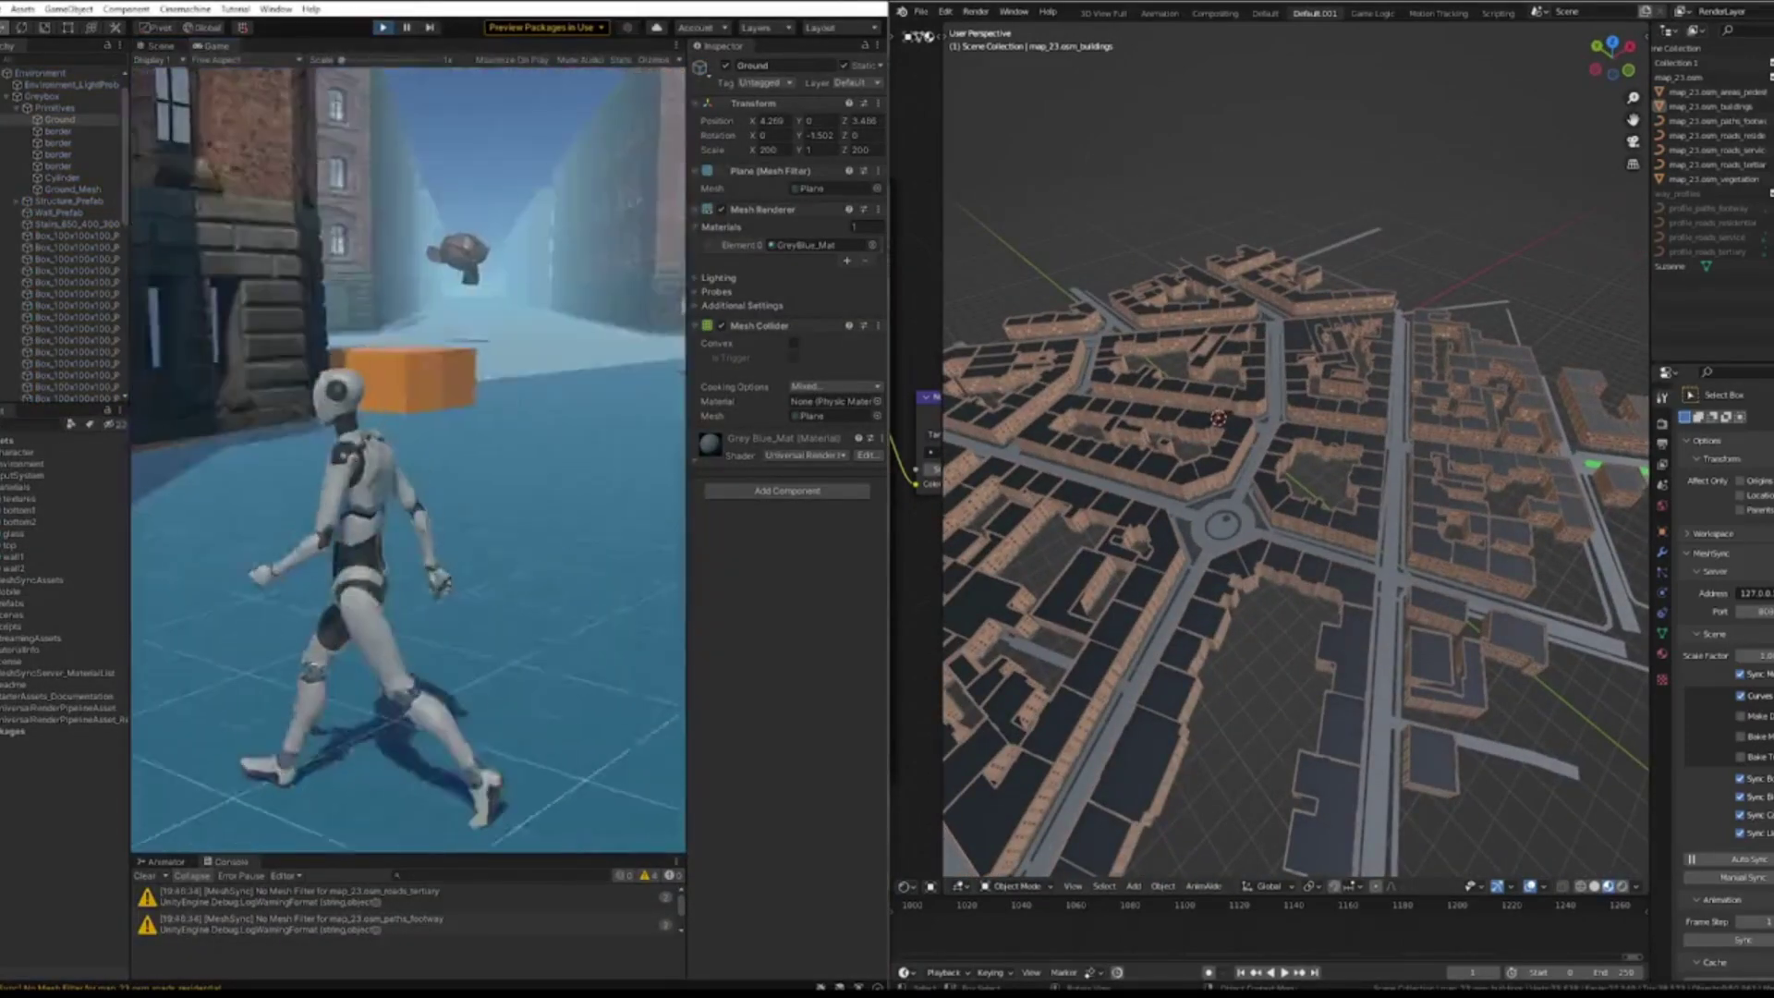
key("w")
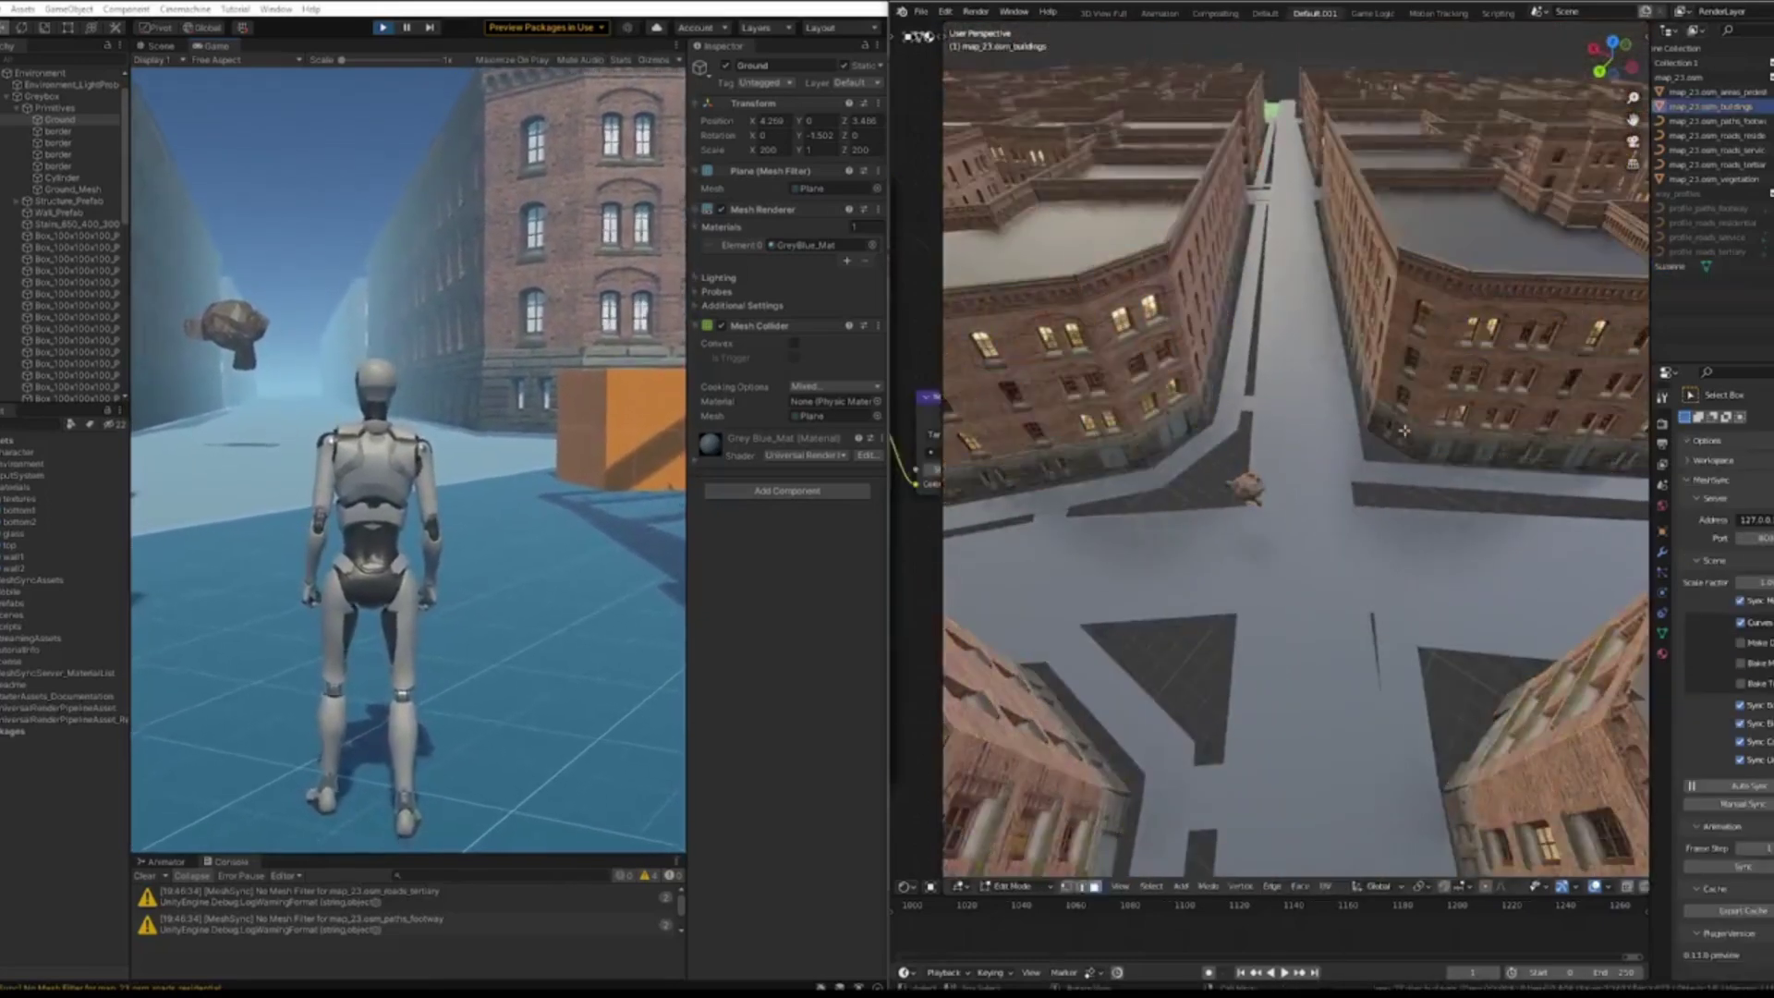
Step: In top view, move the selected building geometry of the street map
key("KP_7")
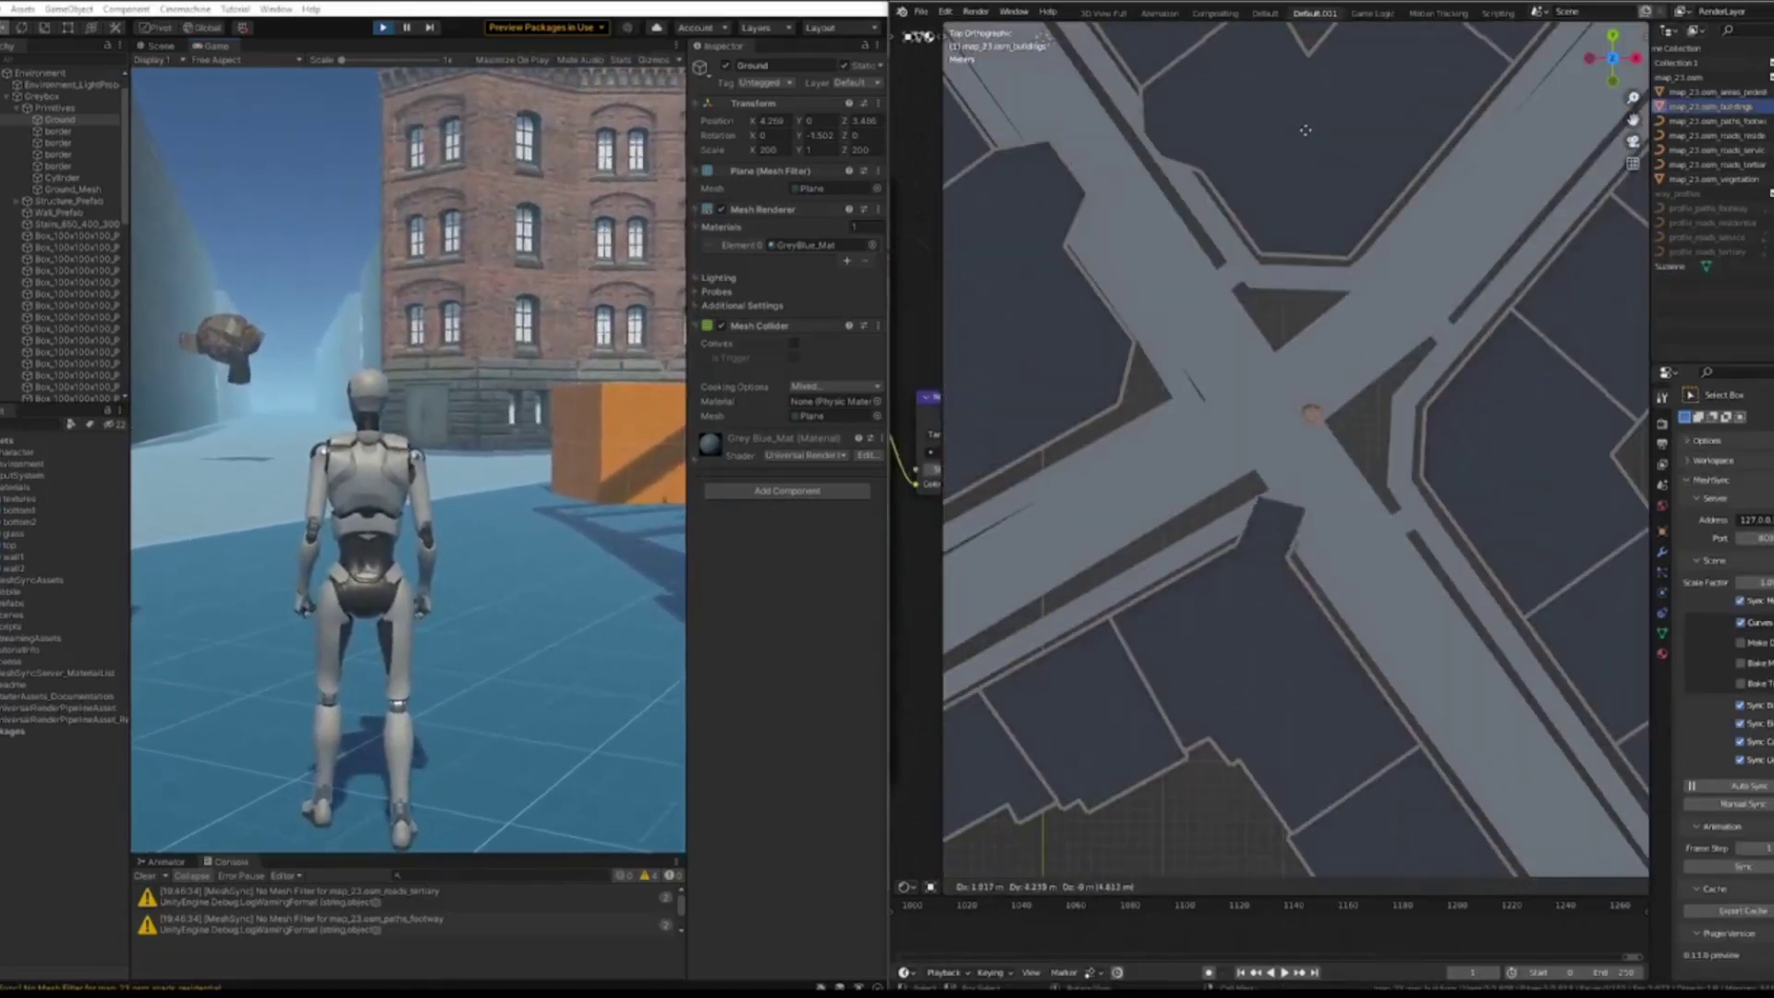
key("Tab")
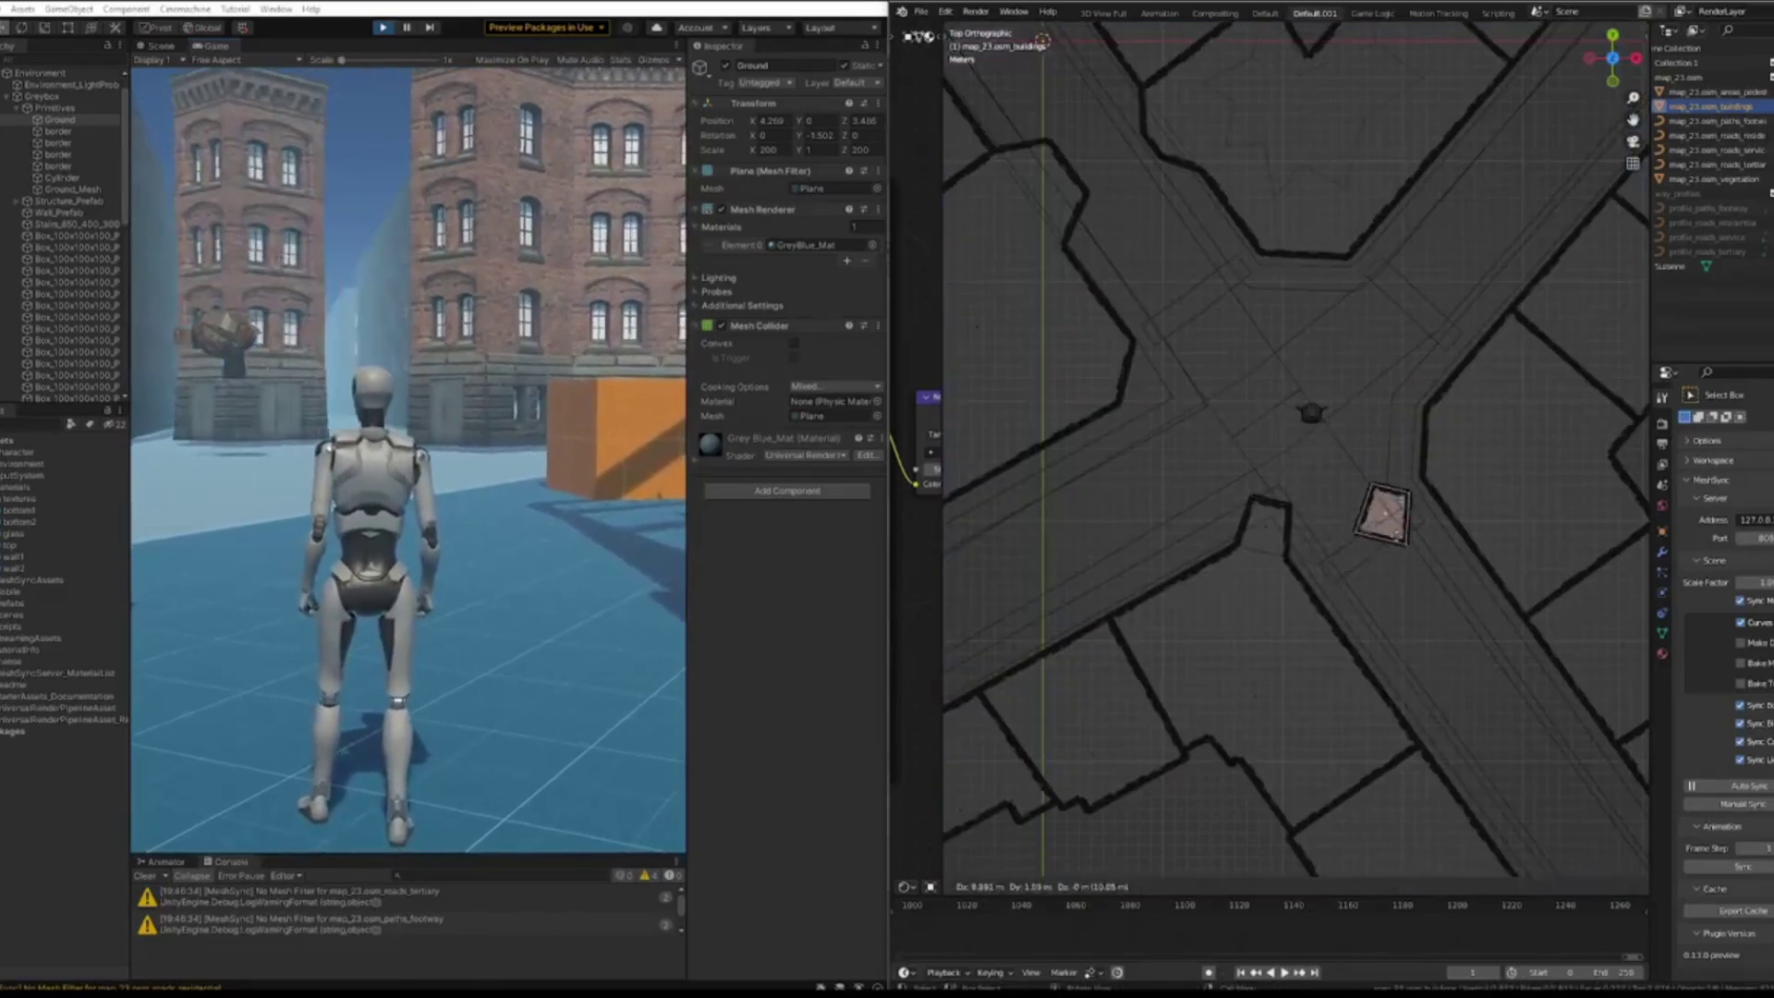
key("Tab")
middle_click_drag(1490, 553, 1341, 467, "shift")
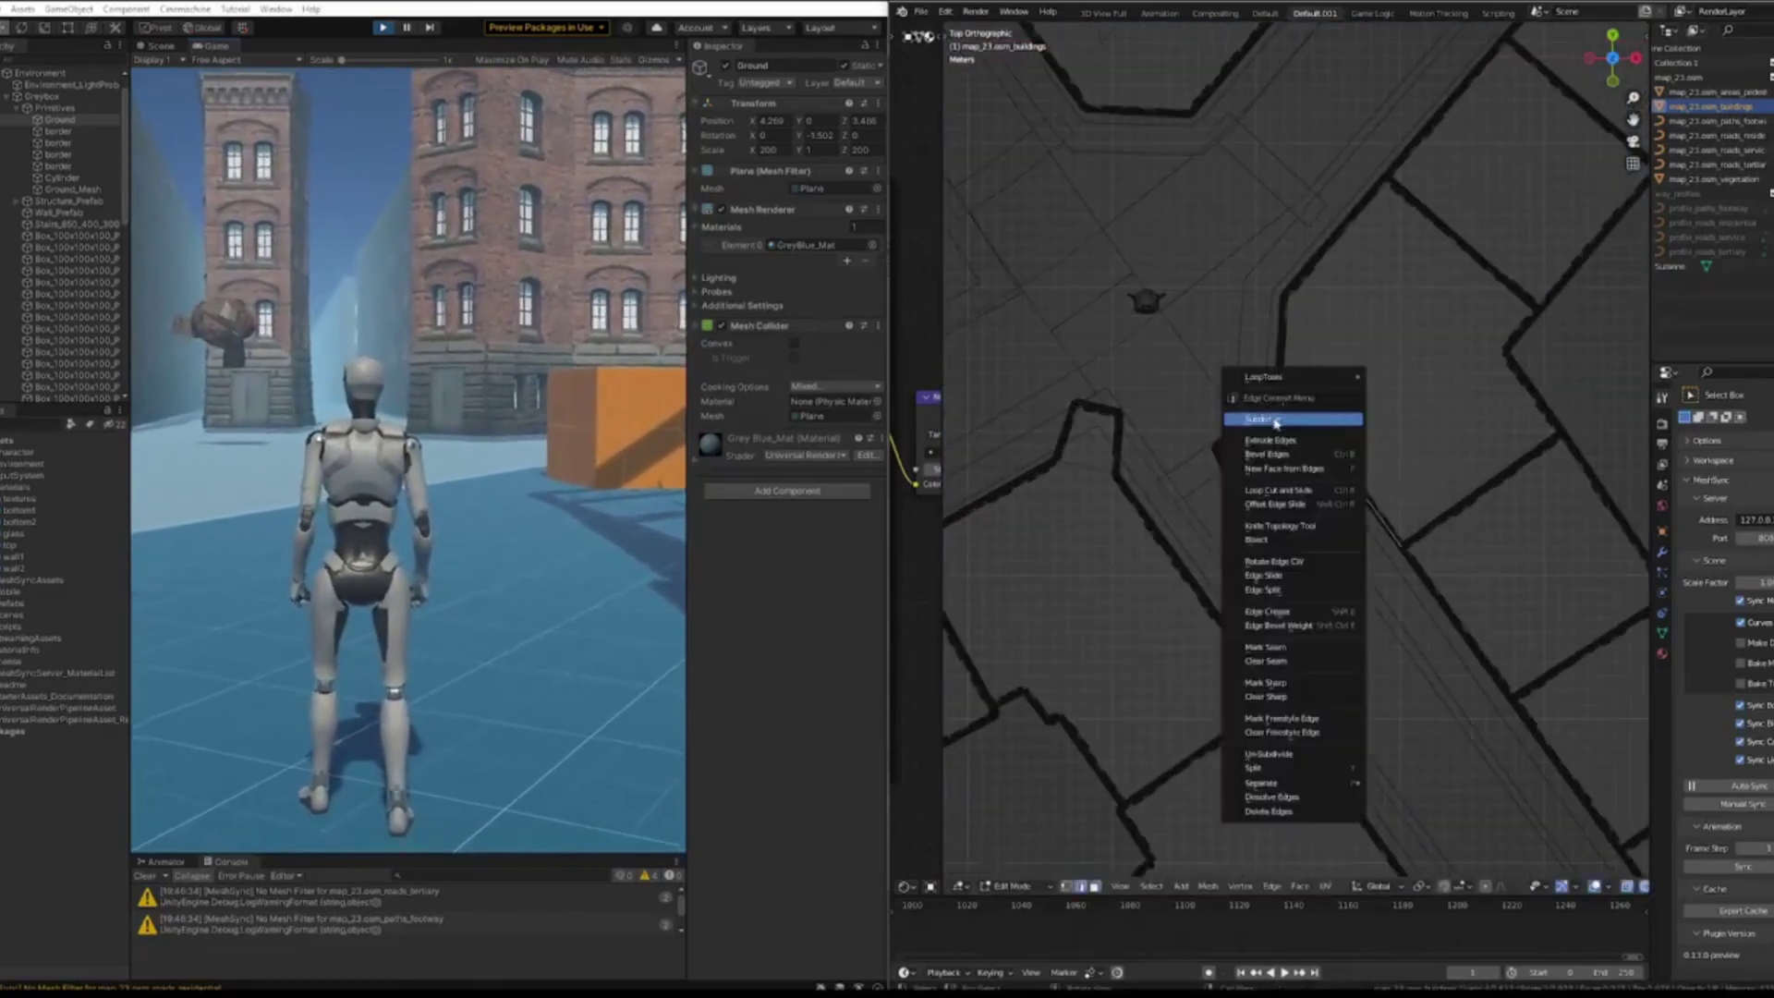
left_click(1212, 552)
key("Tab")
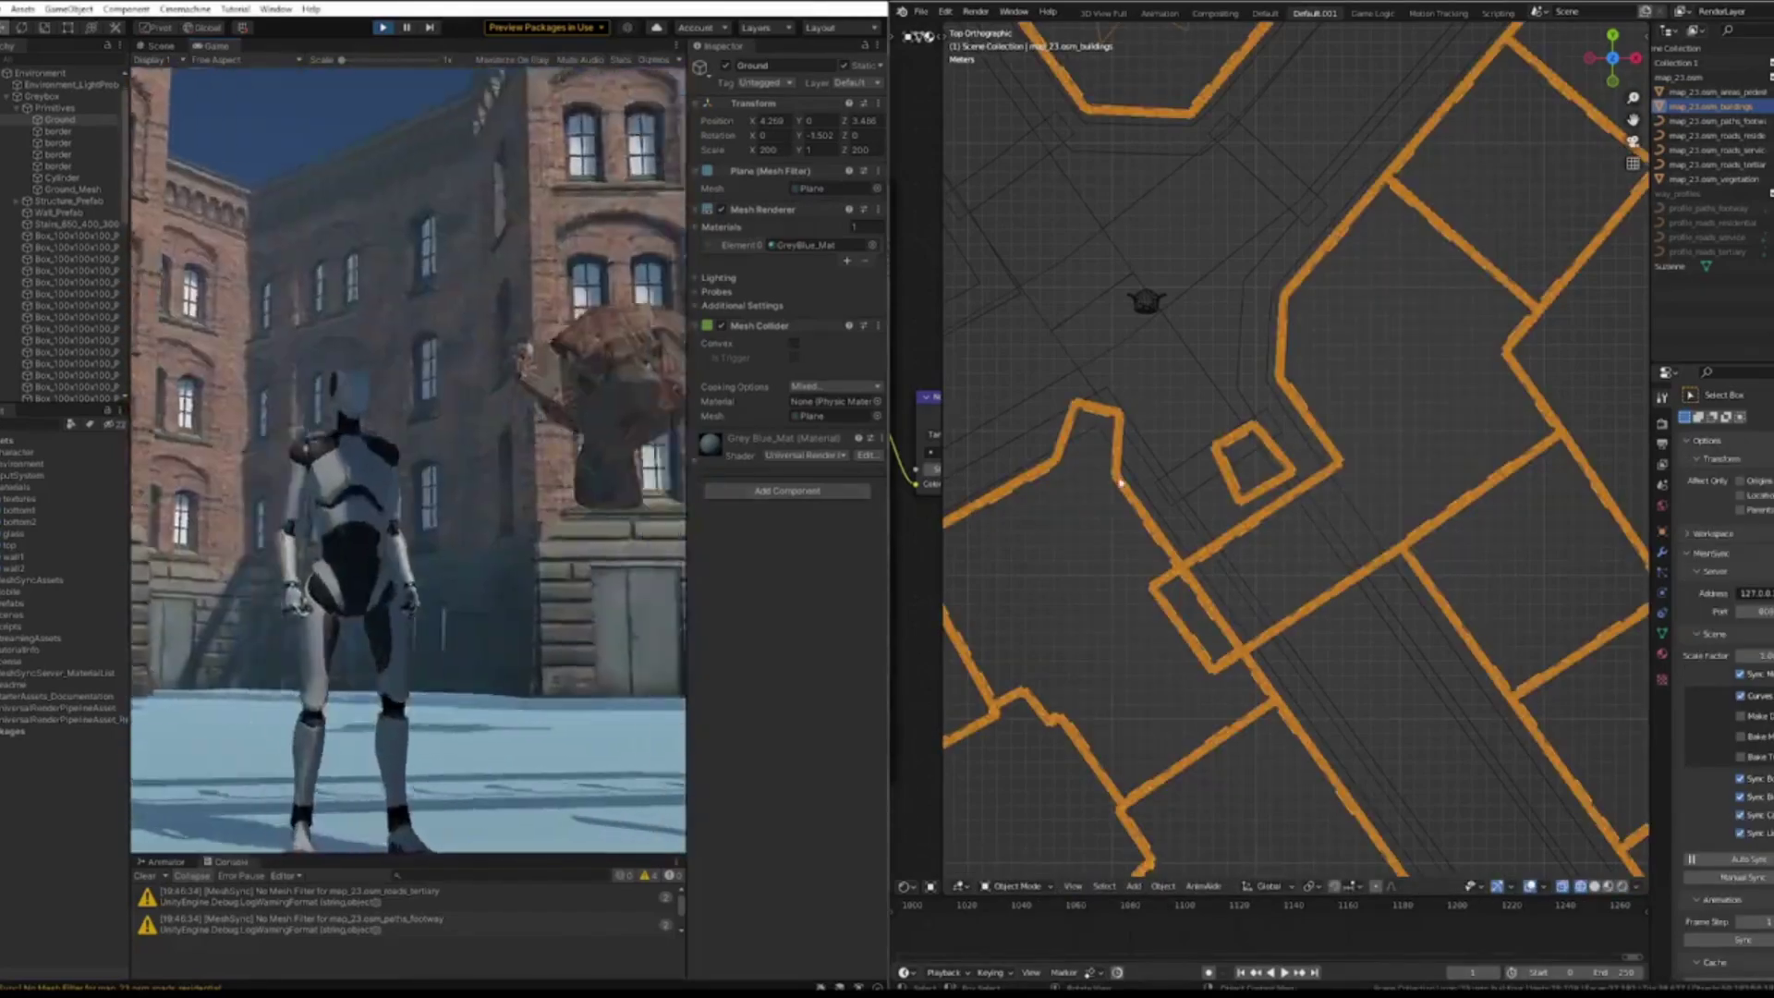
Step: Select the small square building outline, edit its mesh, and orbit back to perspective
left_click(1254, 461)
key("Tab")
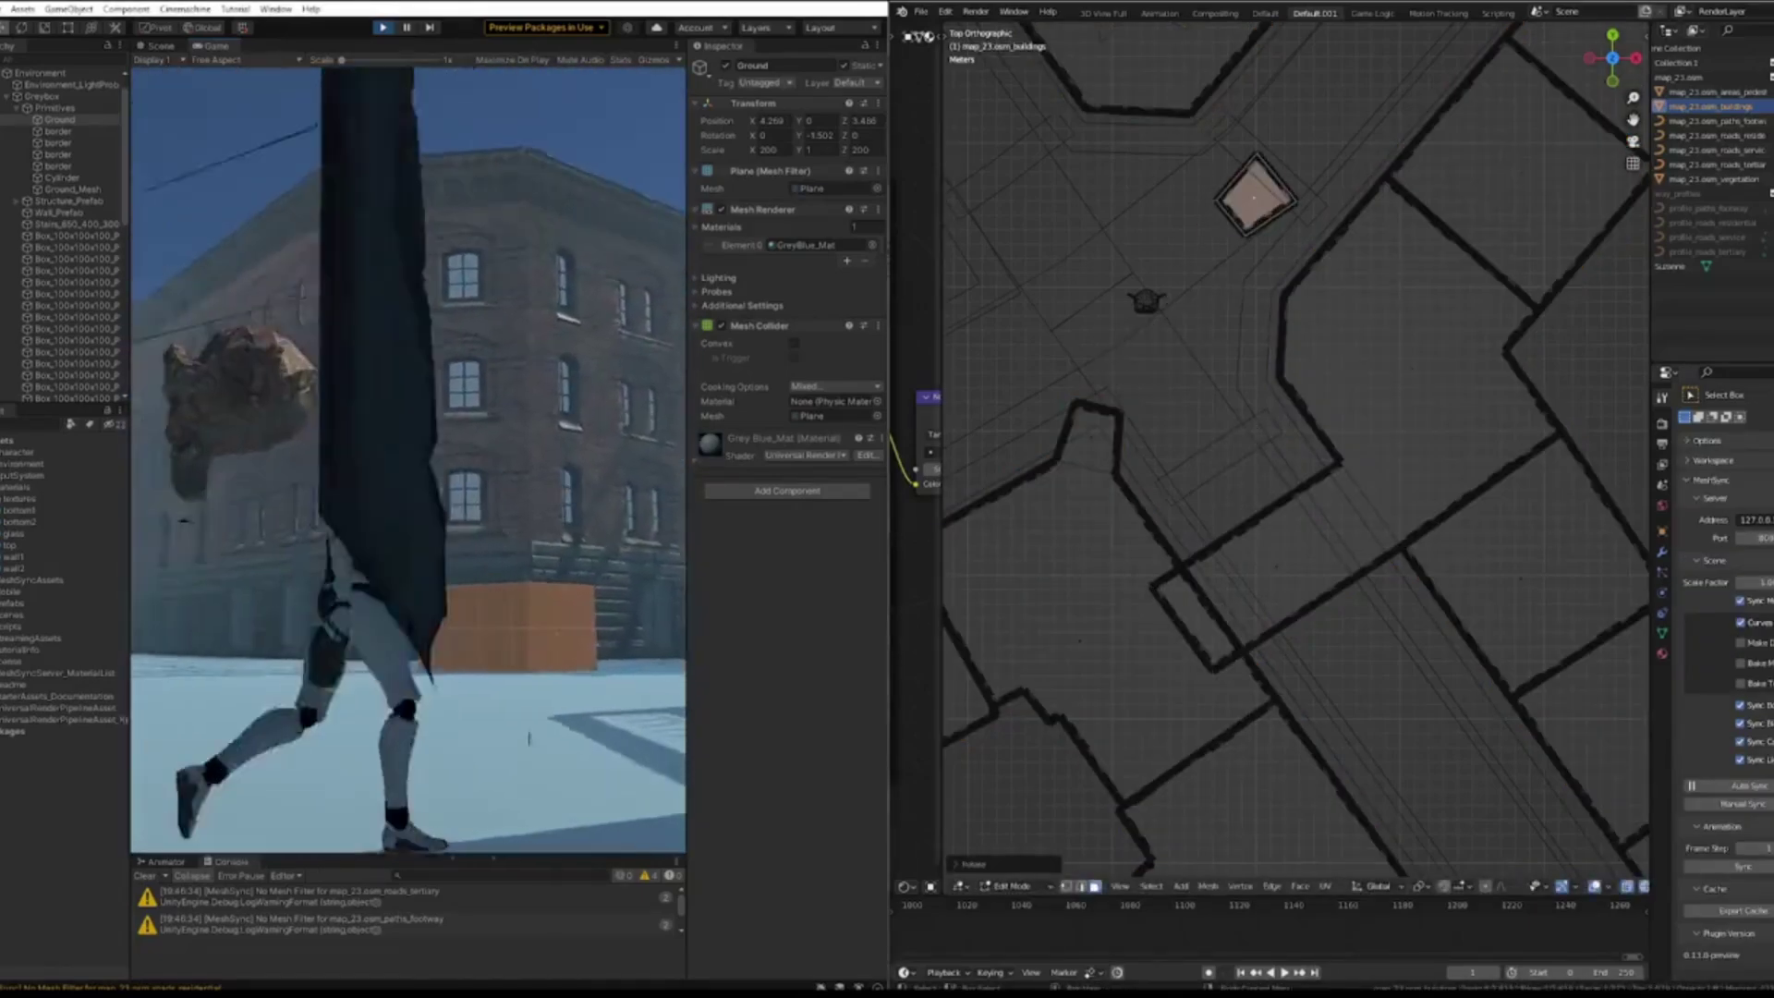
scroll(1177, 307, "down", 5)
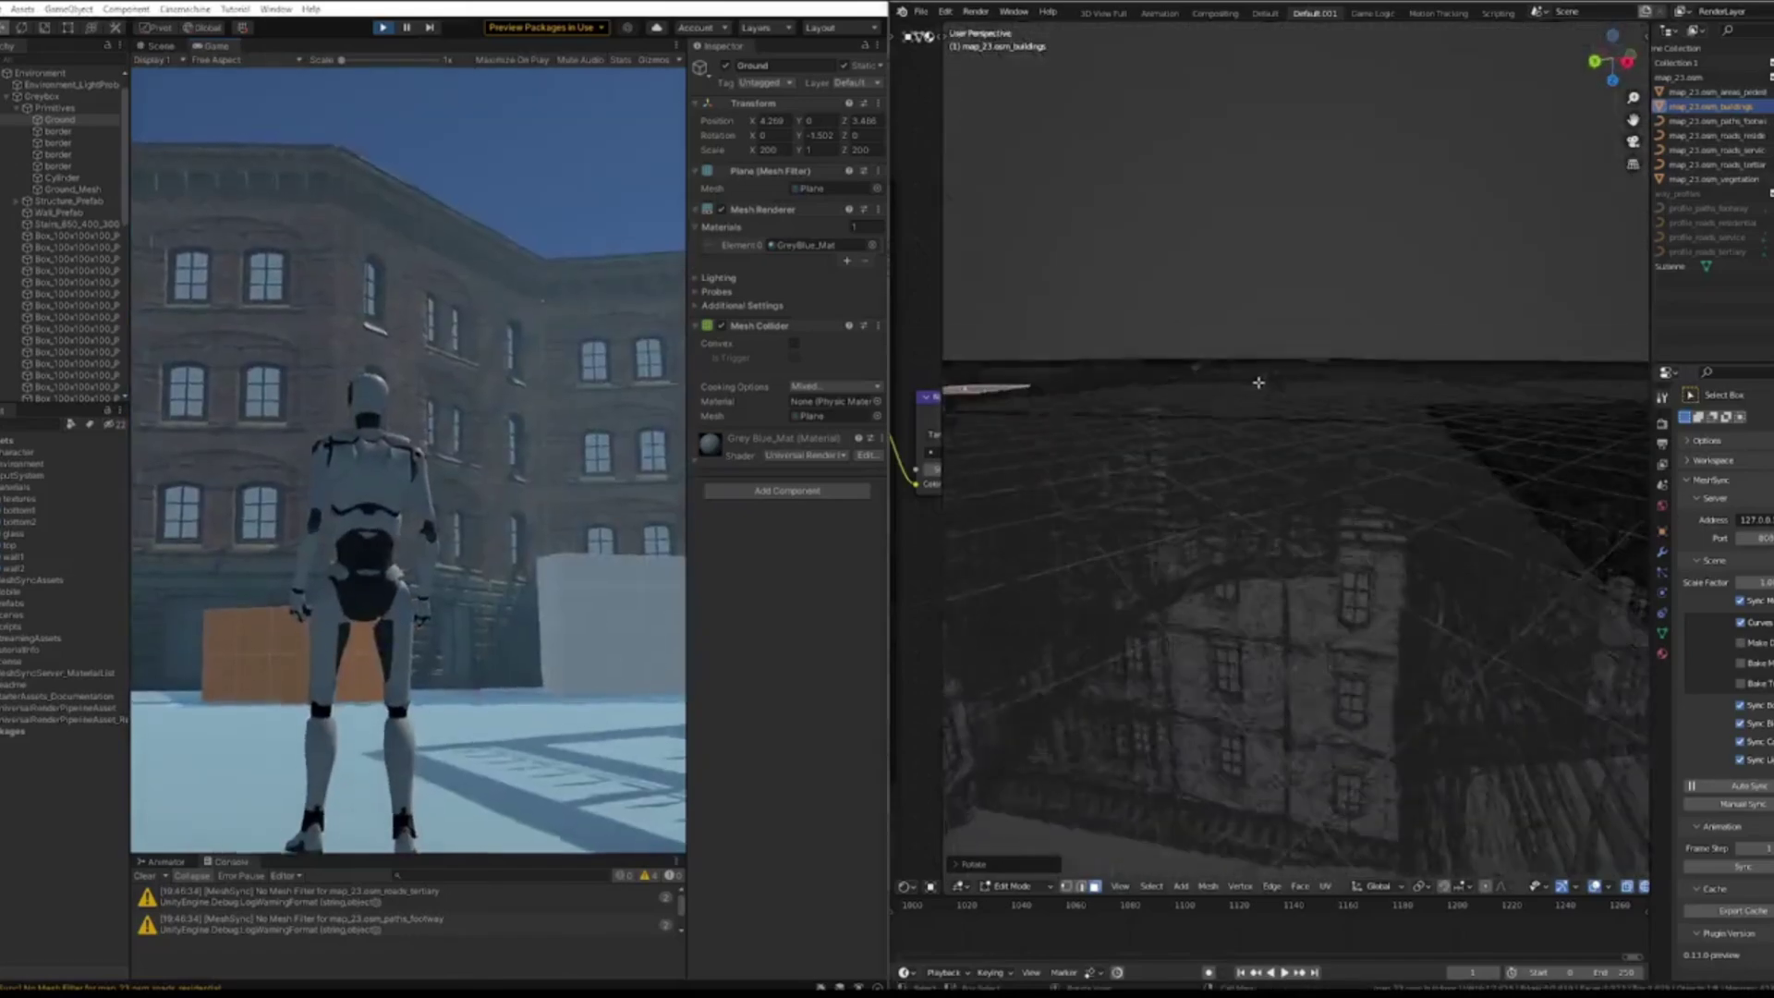
middle_click_drag(1288, 357, 1274, 379)
scroll(1273, 379, "up", 3)
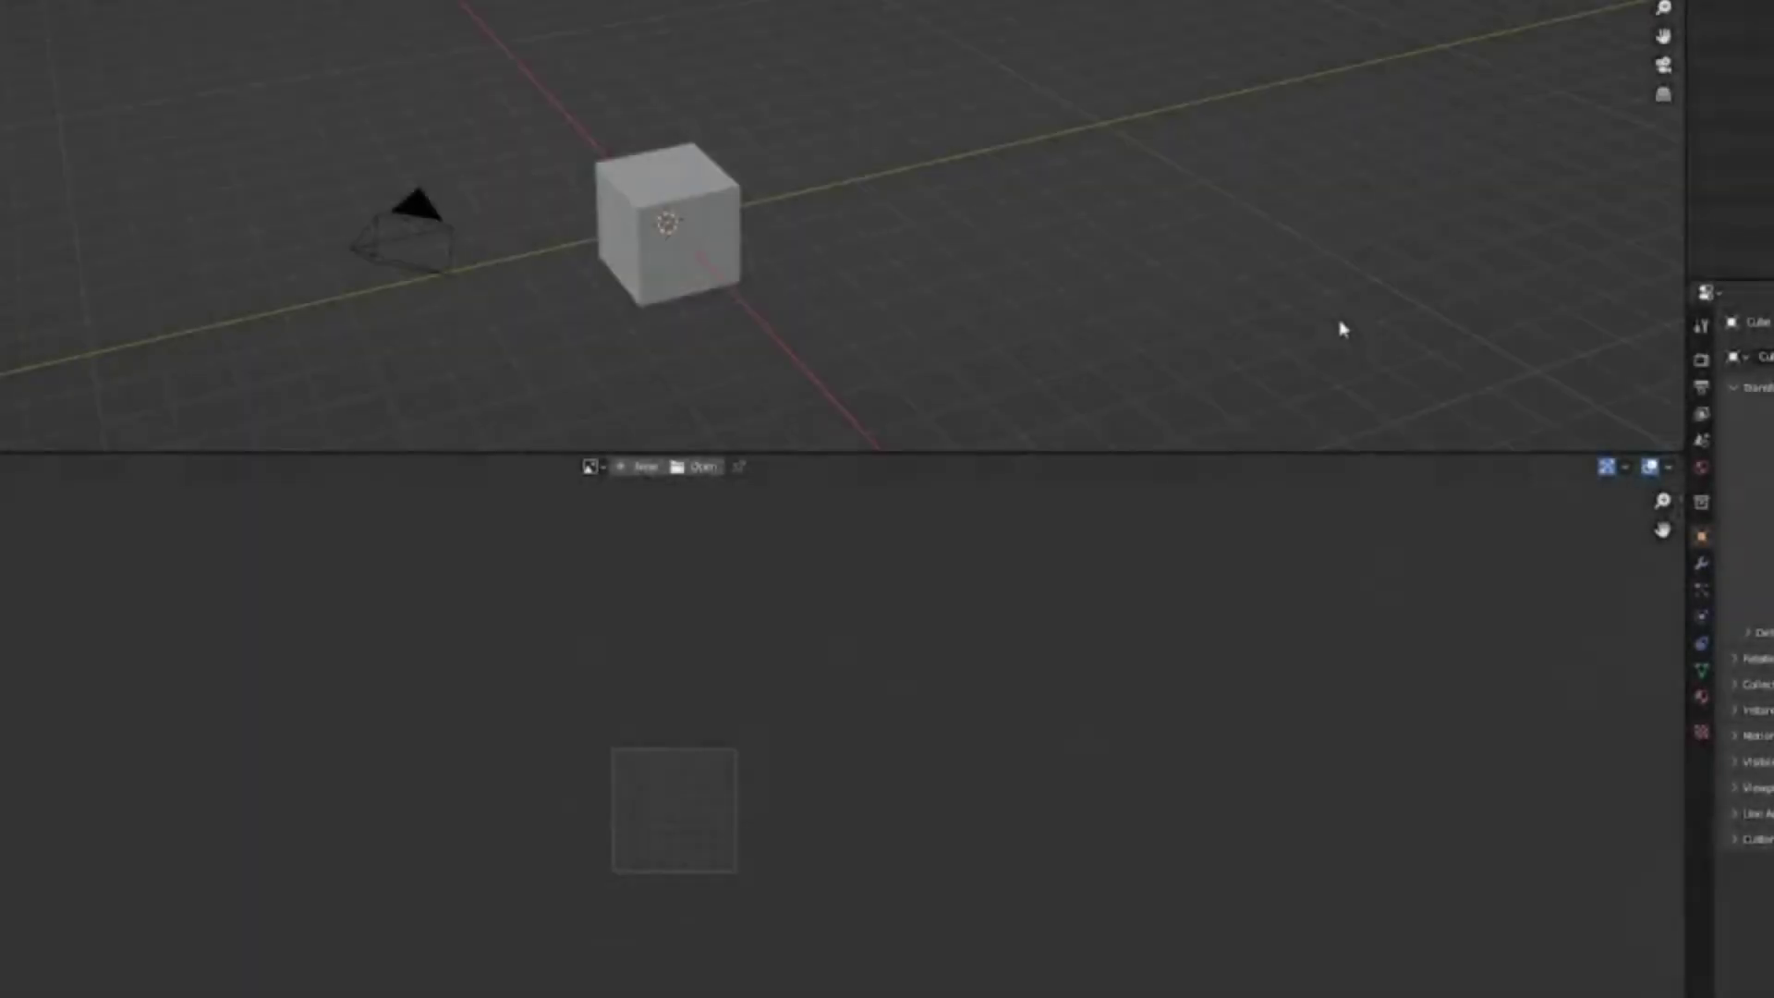
Step: Render the default cube scene with F12 to show the Render Result
key("F12")
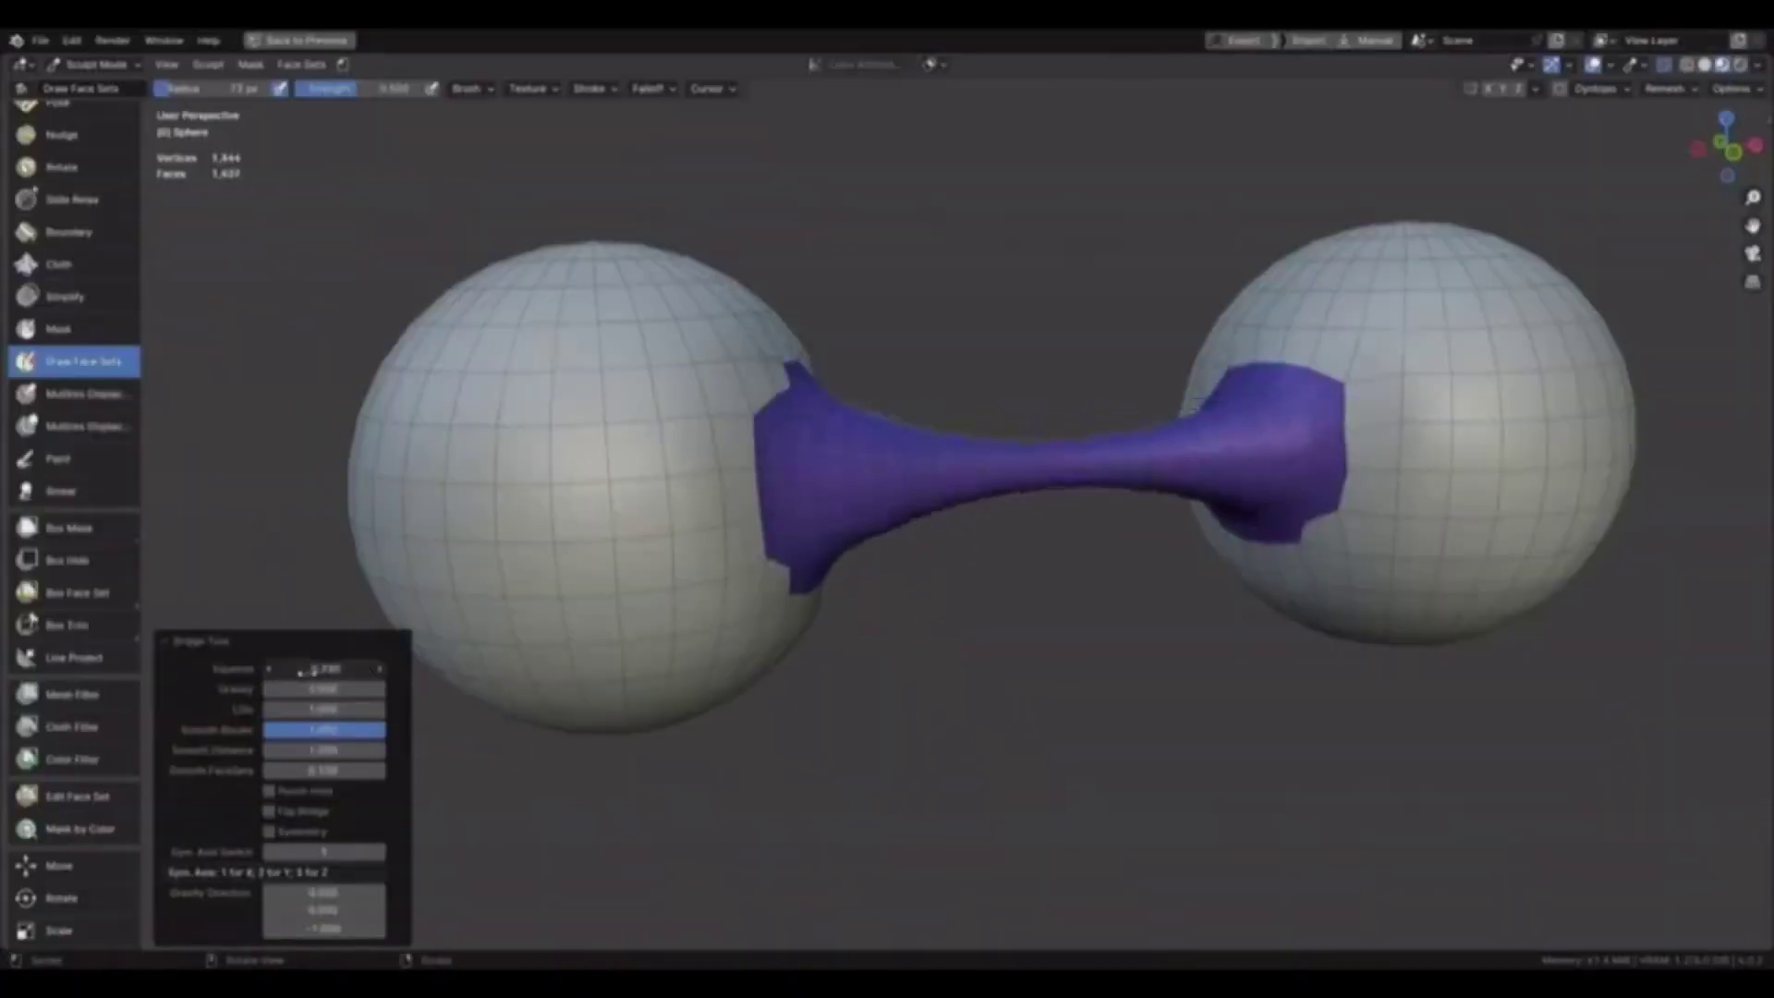
Step: Lower the Bridge Tool's Gravity so the tube between the spheres sags less
left_click_drag(324, 689, 354, 729)
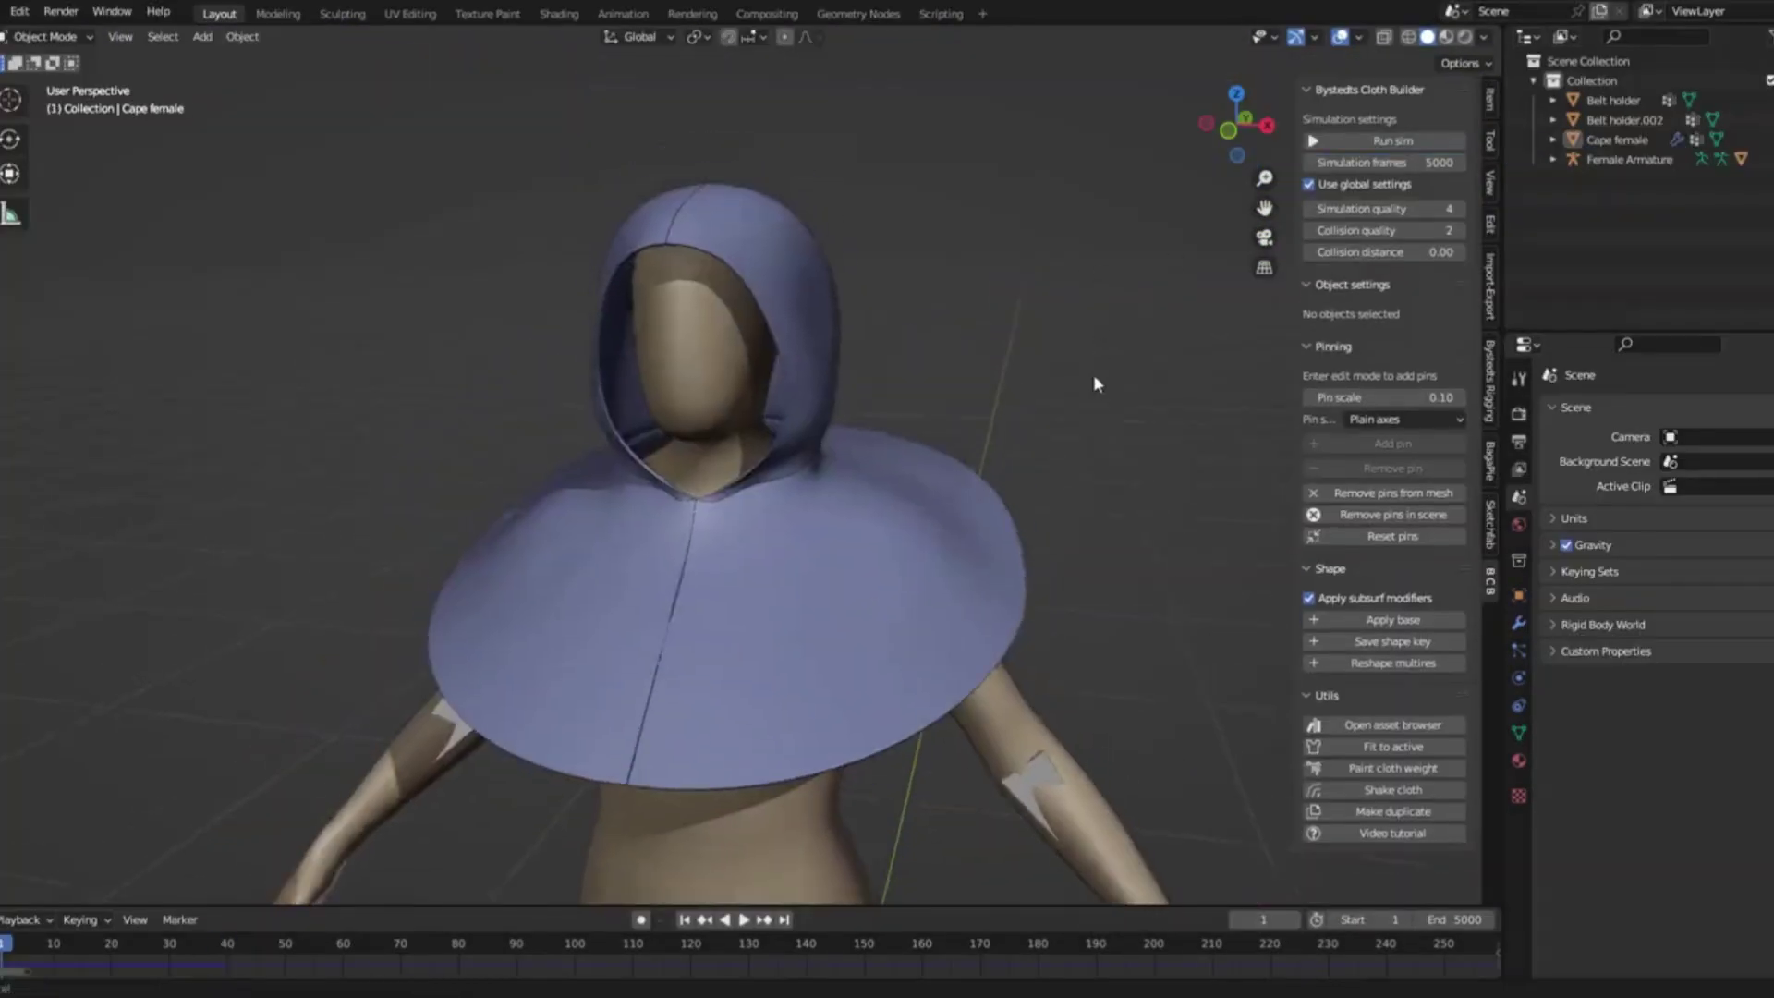
Step: Place the Pants female garment from the BCB asset browser onto the figure
middle_click_drag(995, 385, 965, 376)
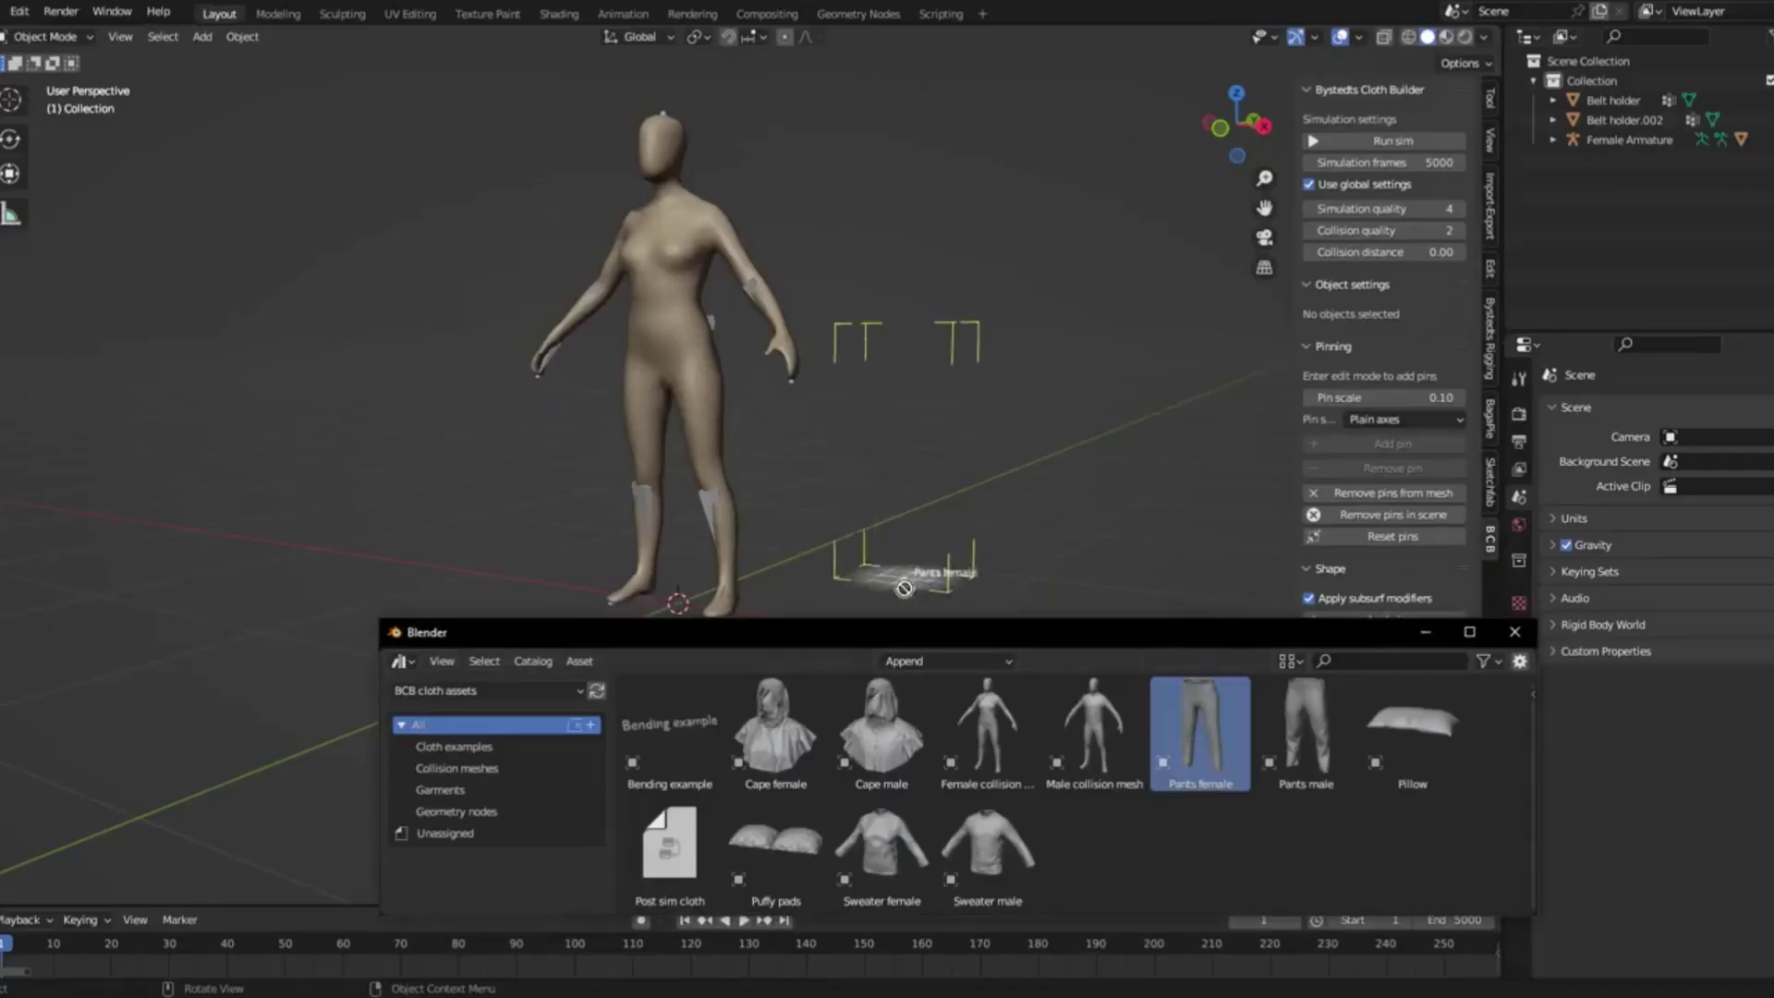
left_click_drag(905, 594, 924, 575)
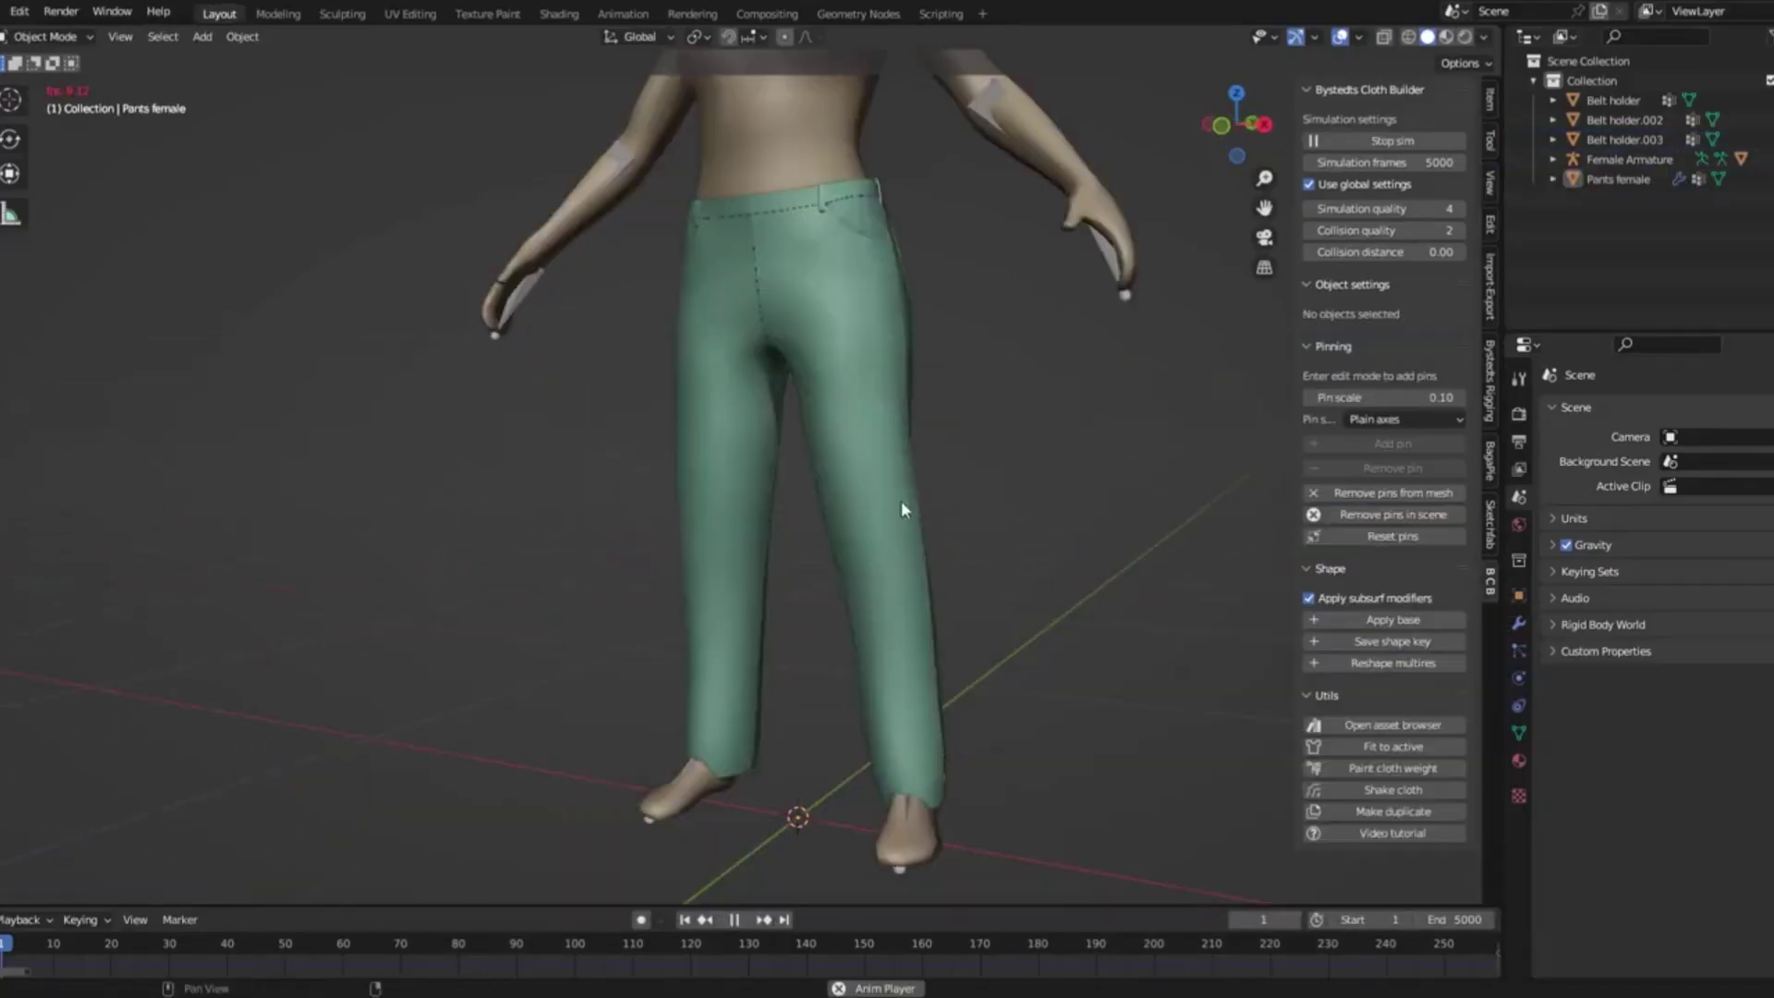
middle_click_drag(1002, 517, 1104, 515)
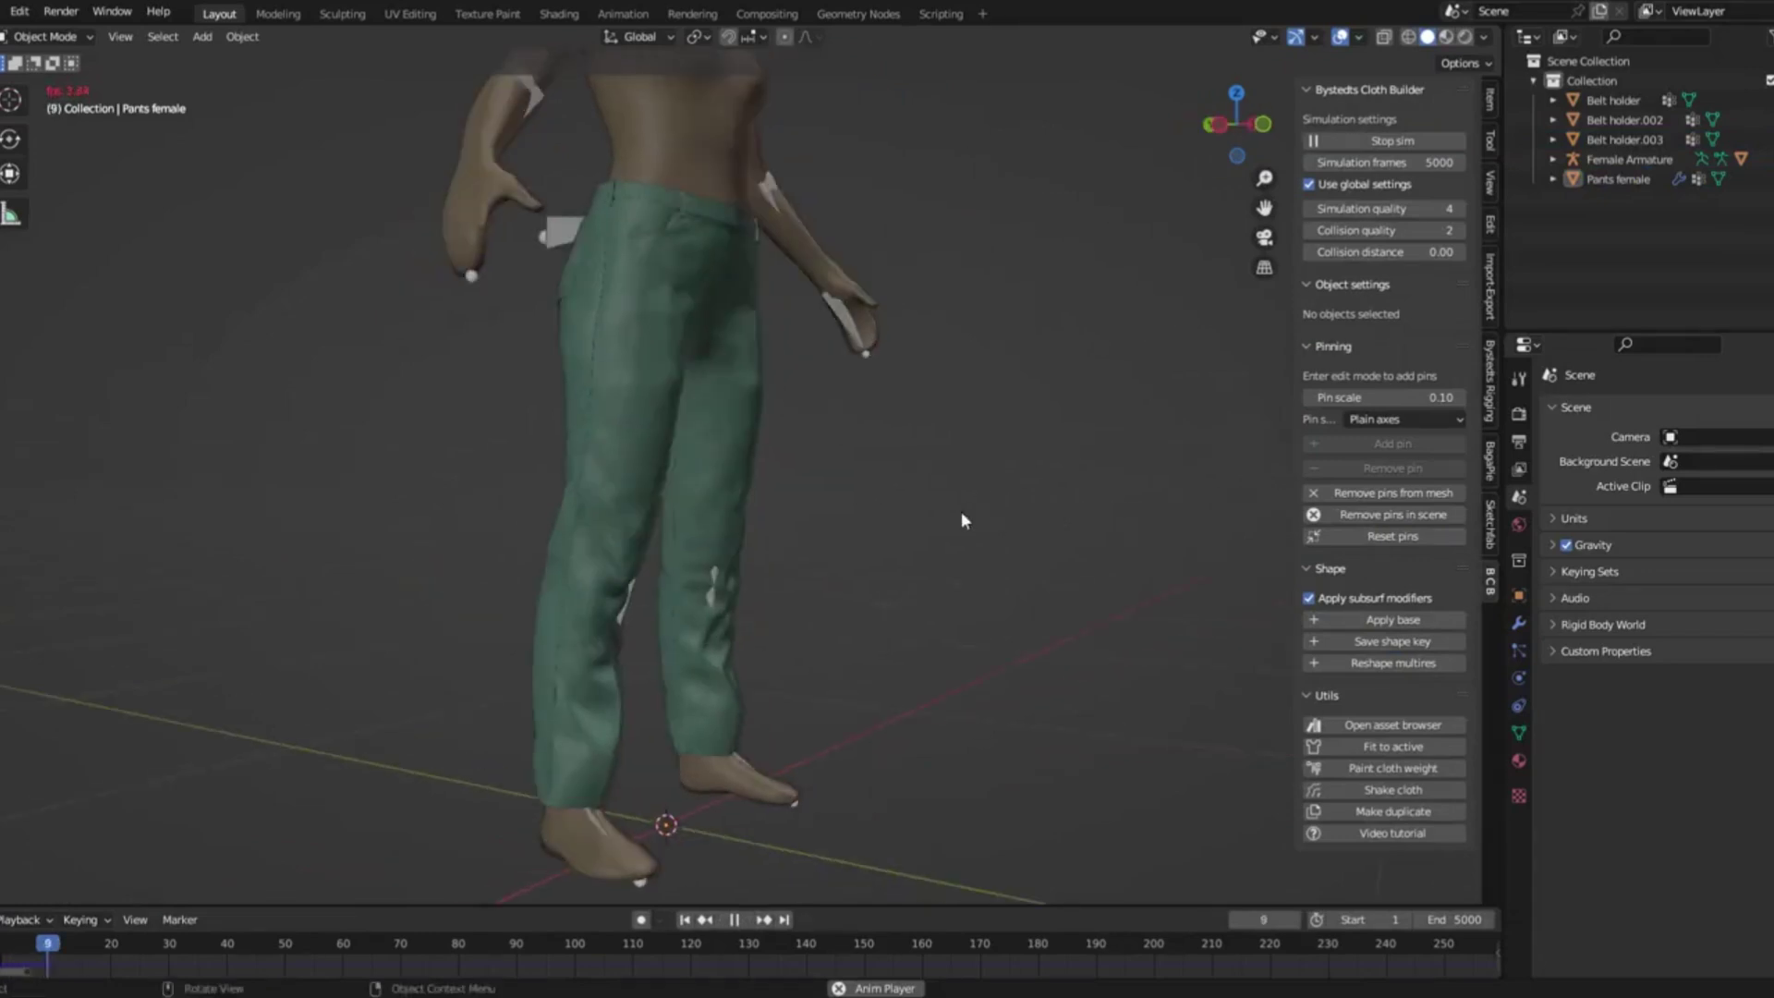
mouse_move(955, 519)
middle_mouse_down()
mouse_move(813, 512)
mouse_move(906, 497)
middle_mouse_up()
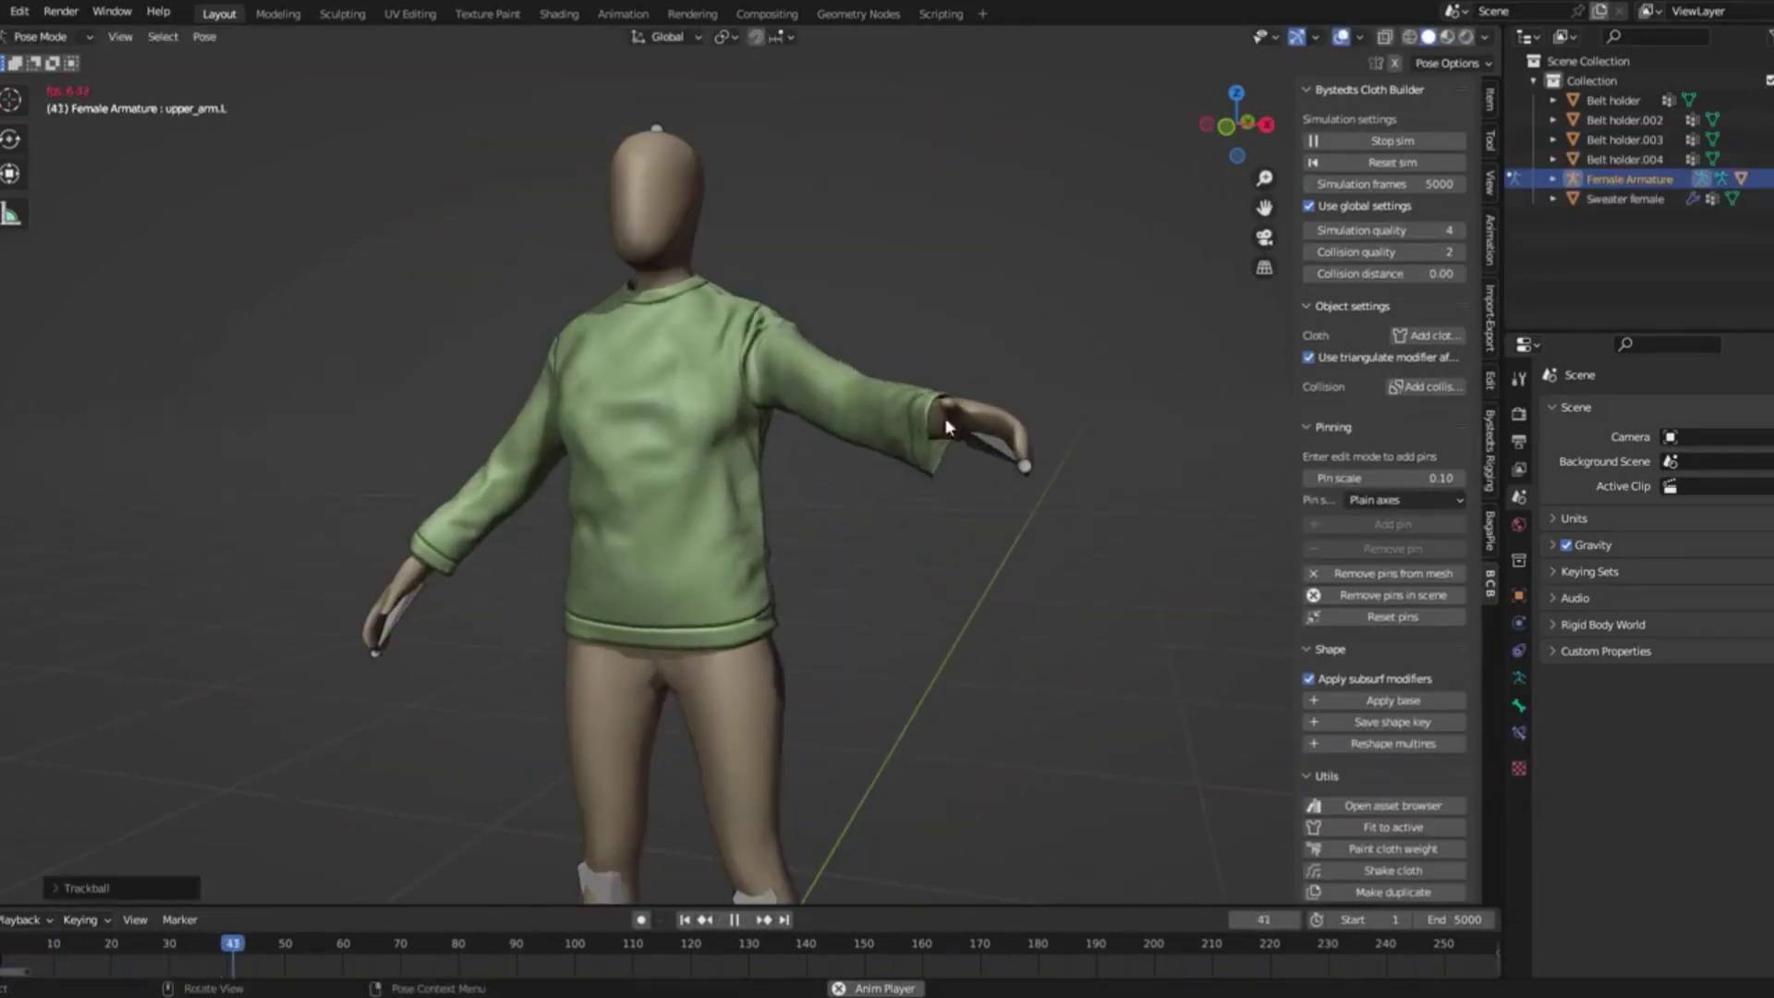
Step: Rotate the upper arm bone to raise the hand, then inspect the pads and inflating pillow
left_click(923, 347)
middle_click_drag(923, 347, 867, 372)
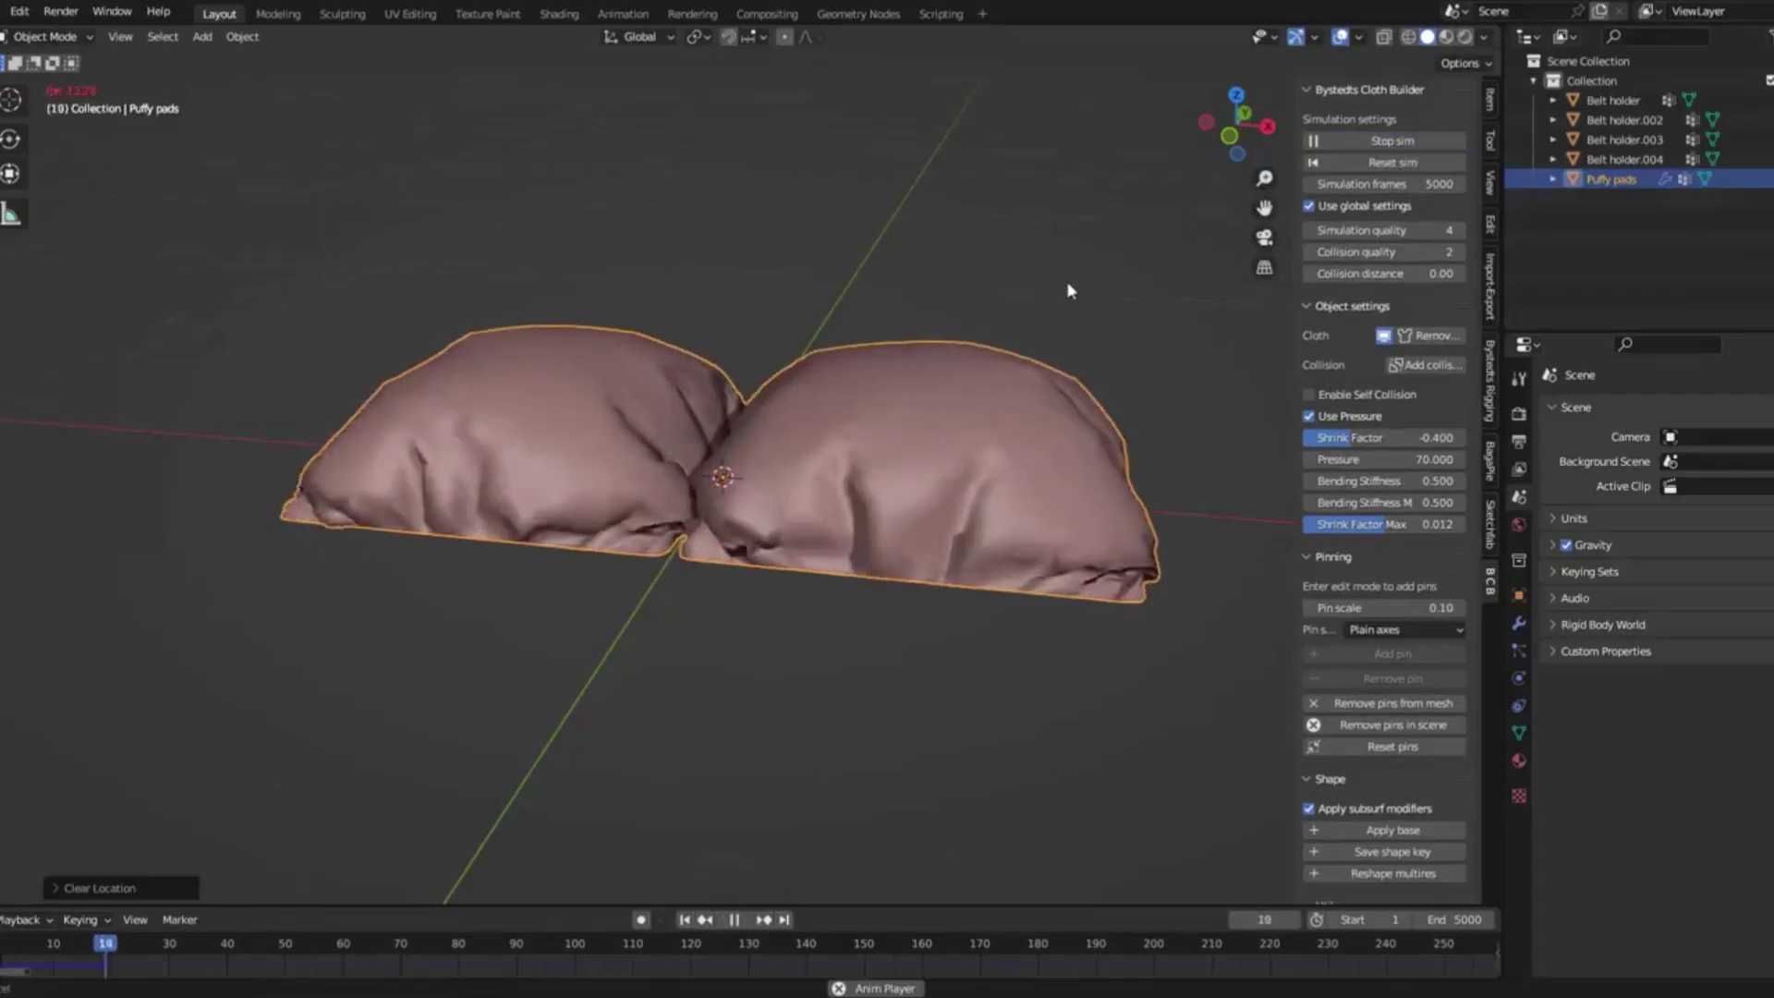
mouse_move(1066, 280)
middle_mouse_down()
mouse_move(922, 328)
mouse_move(1222, 256)
middle_mouse_up()
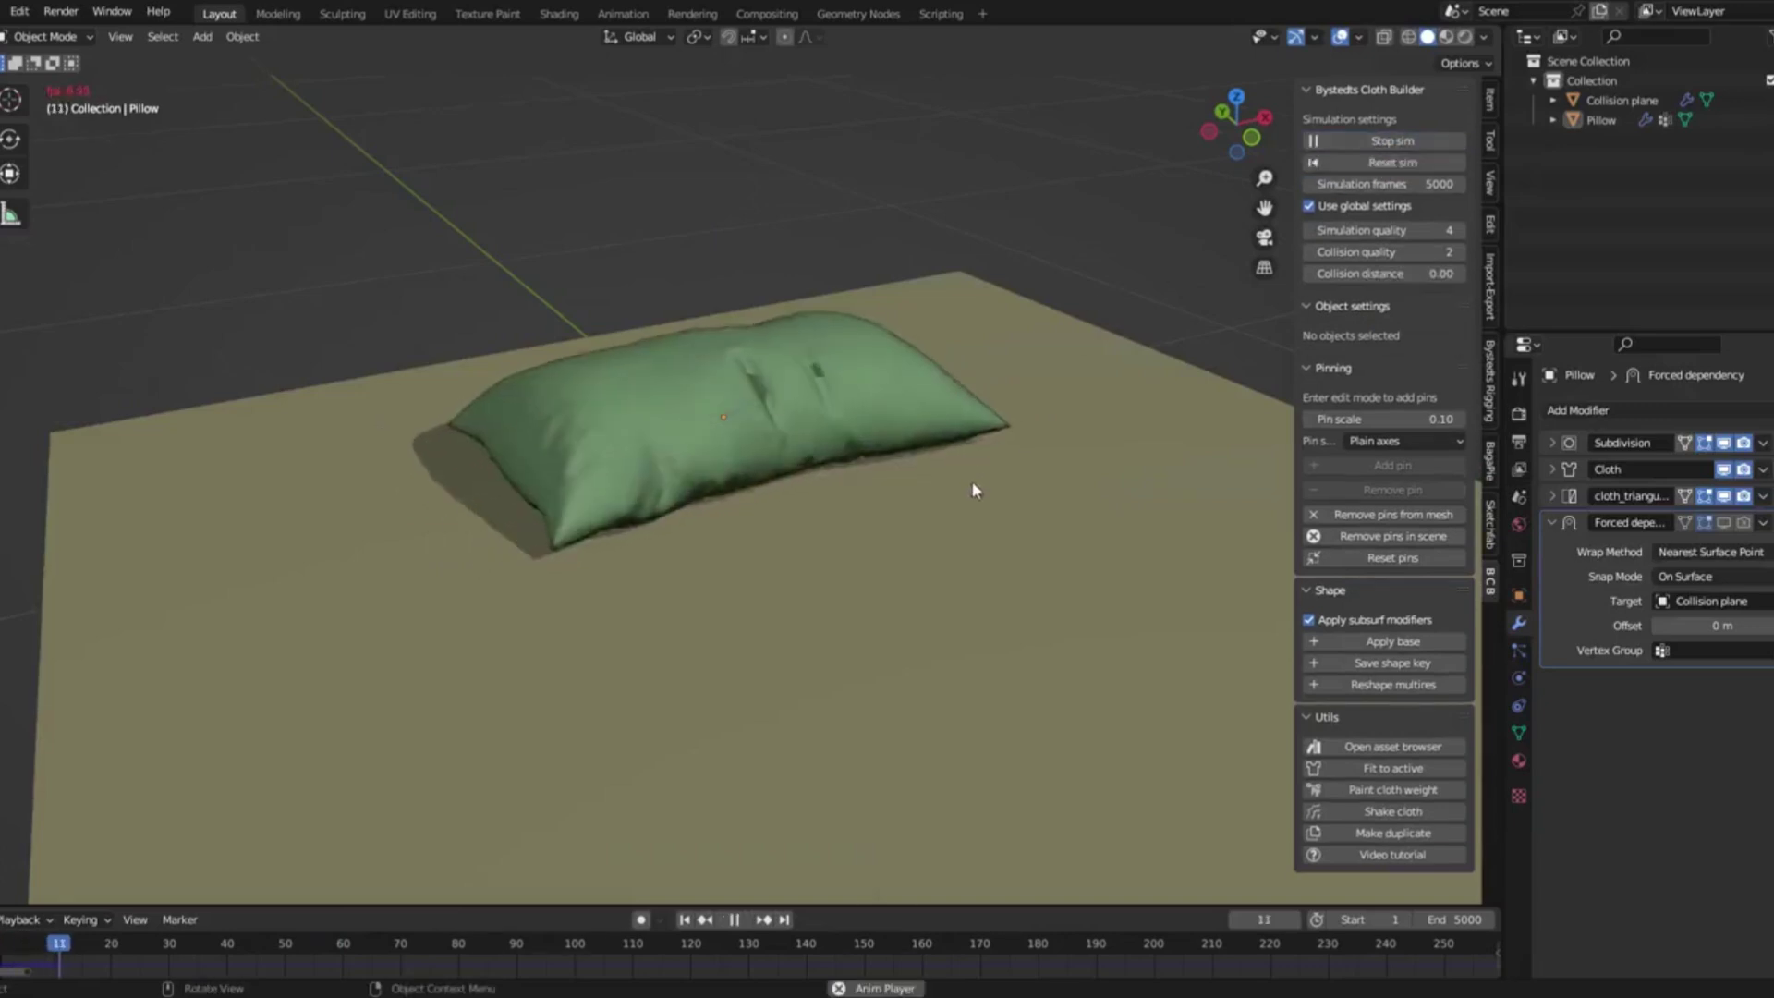
middle_click_drag(971, 483, 858, 359)
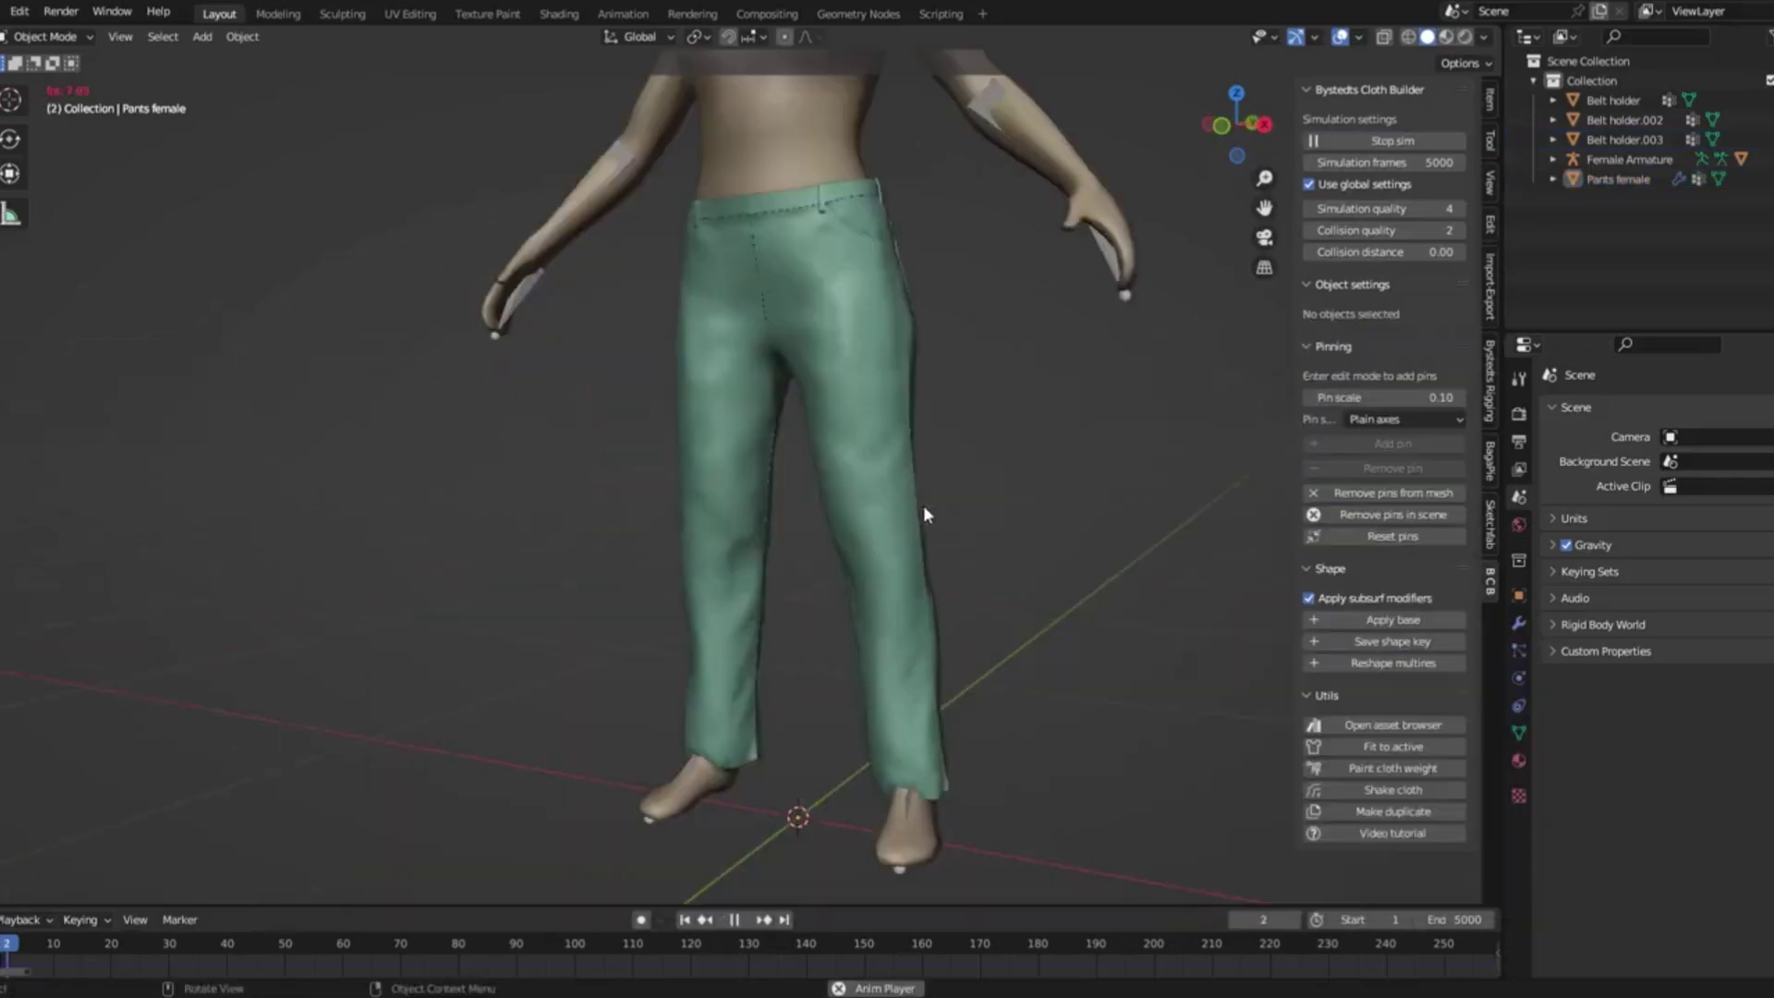
mouse_move(923, 506)
middle_mouse_down()
mouse_move(1093, 506)
mouse_move(952, 476)
middle_mouse_up()
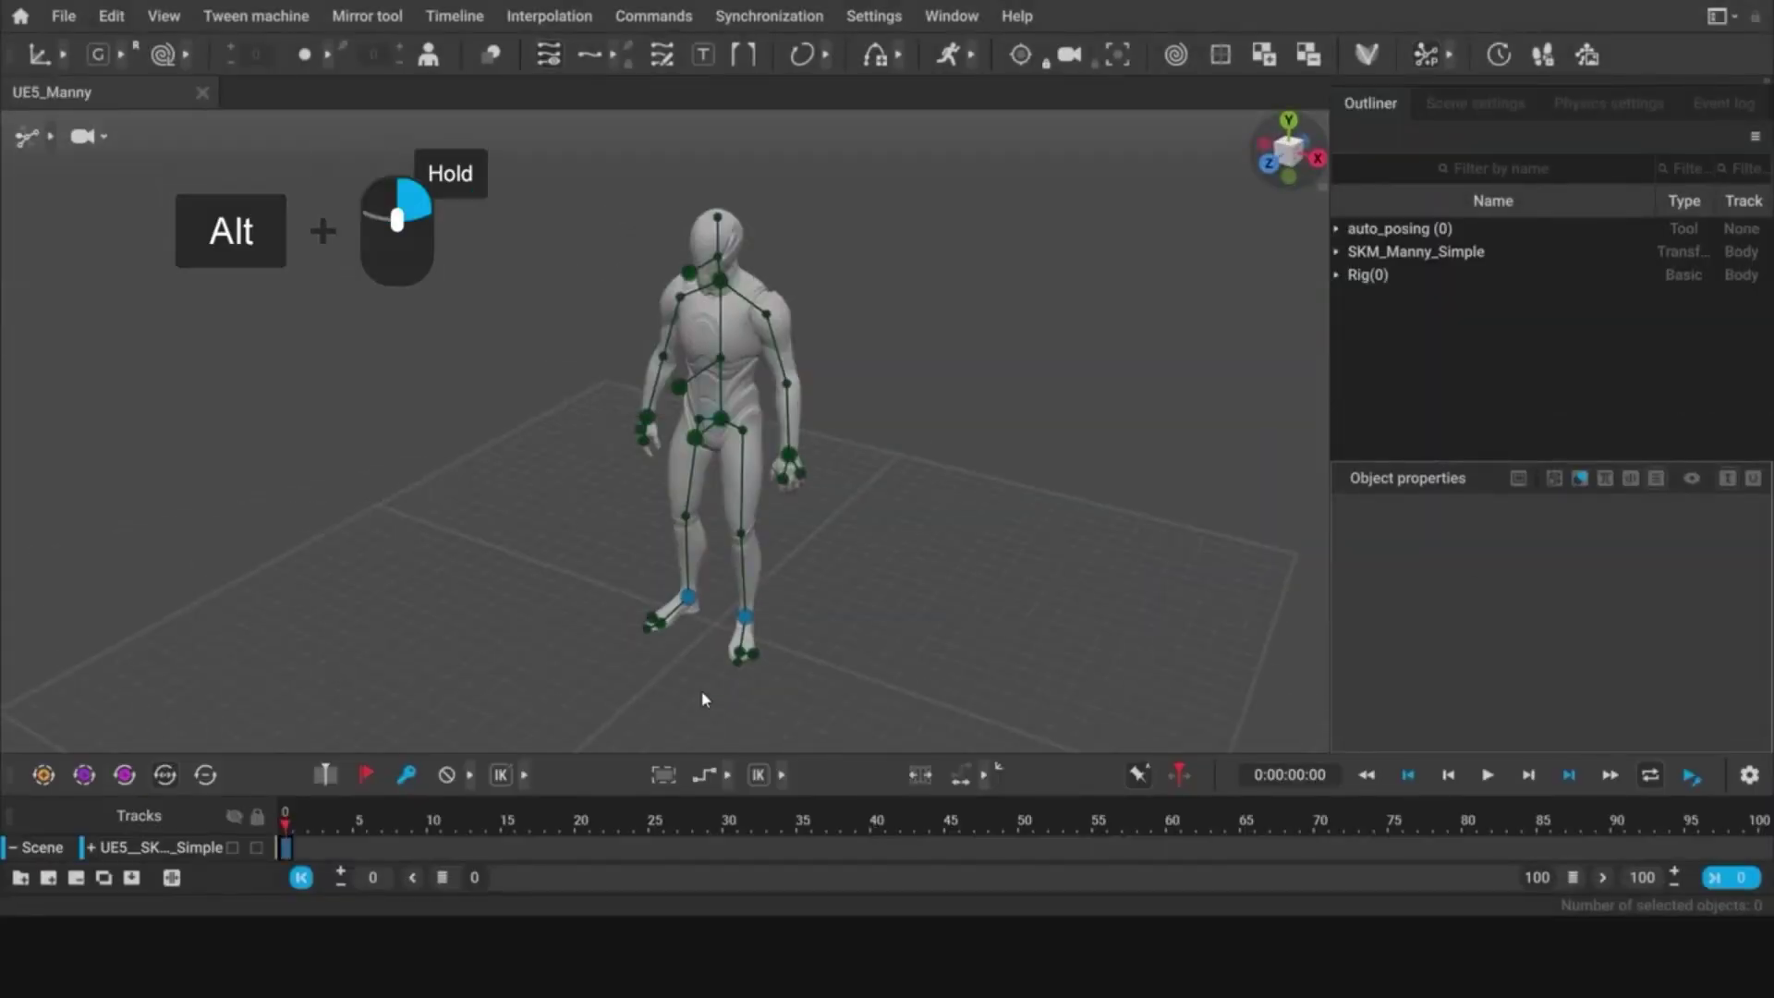
Step: Select all of Manny's bones, then deselect them and return the playhead to frame 0
left_click_drag(604, 272, 920, 558, "alt")
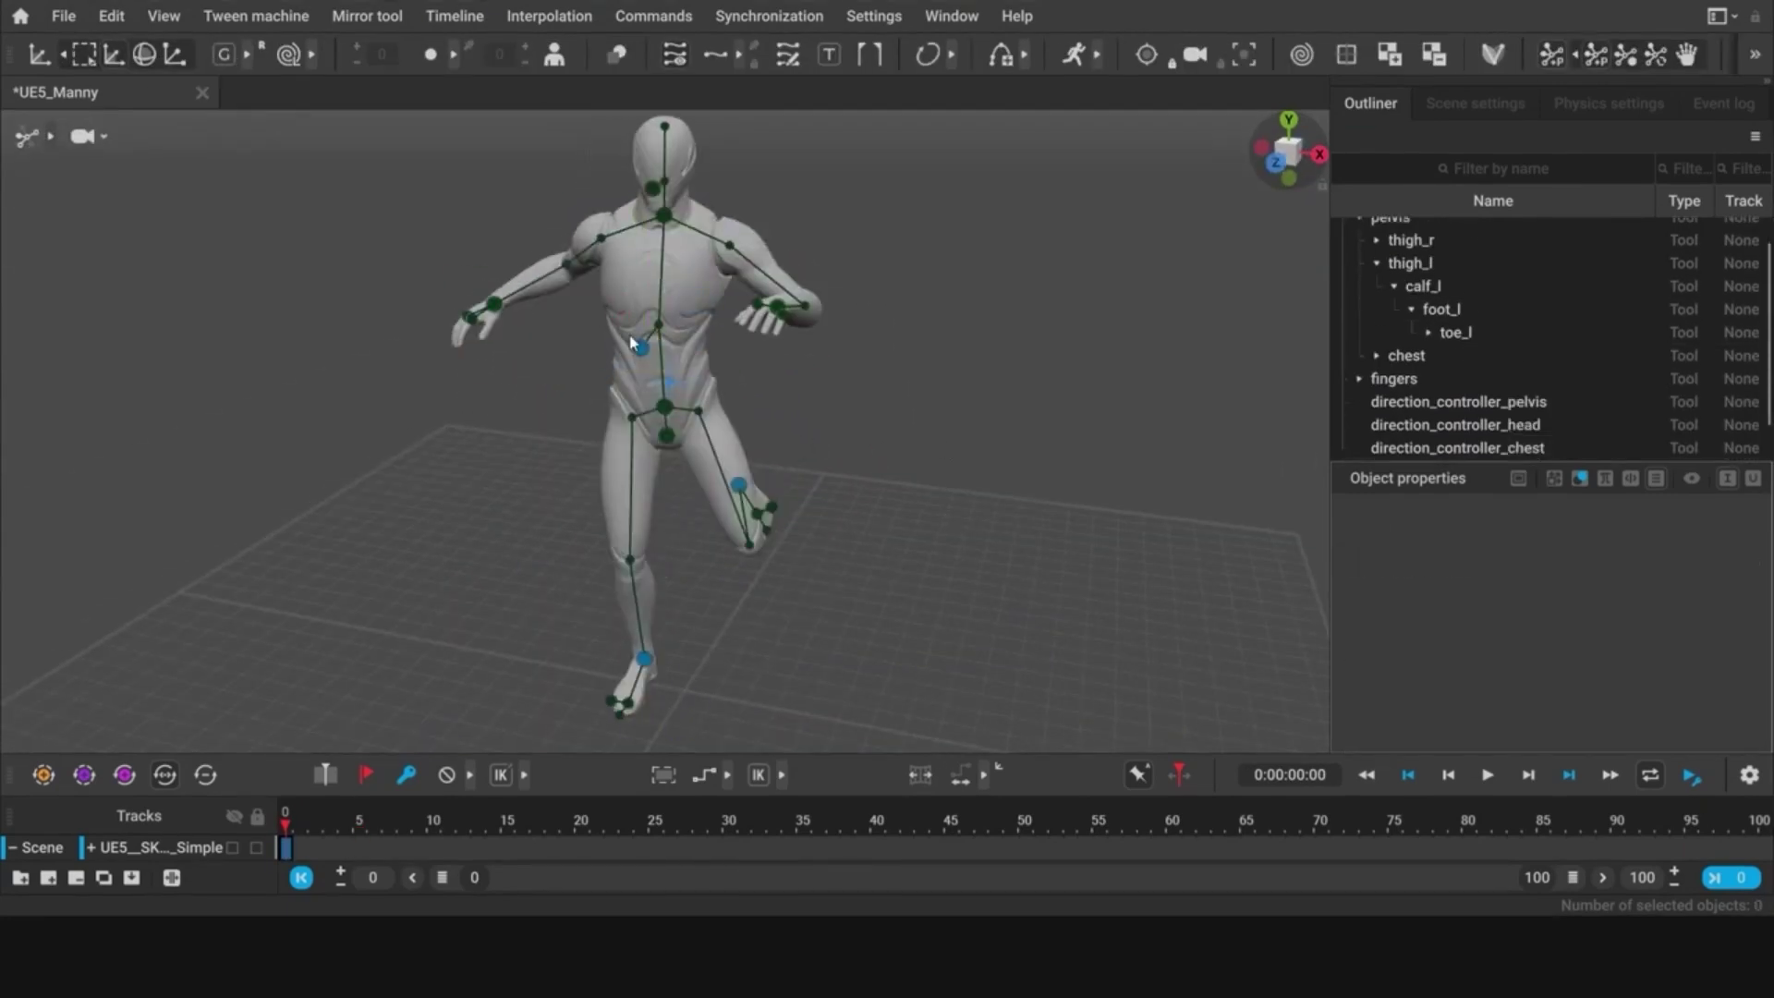
left_click_drag(470, 161, 565, 280)
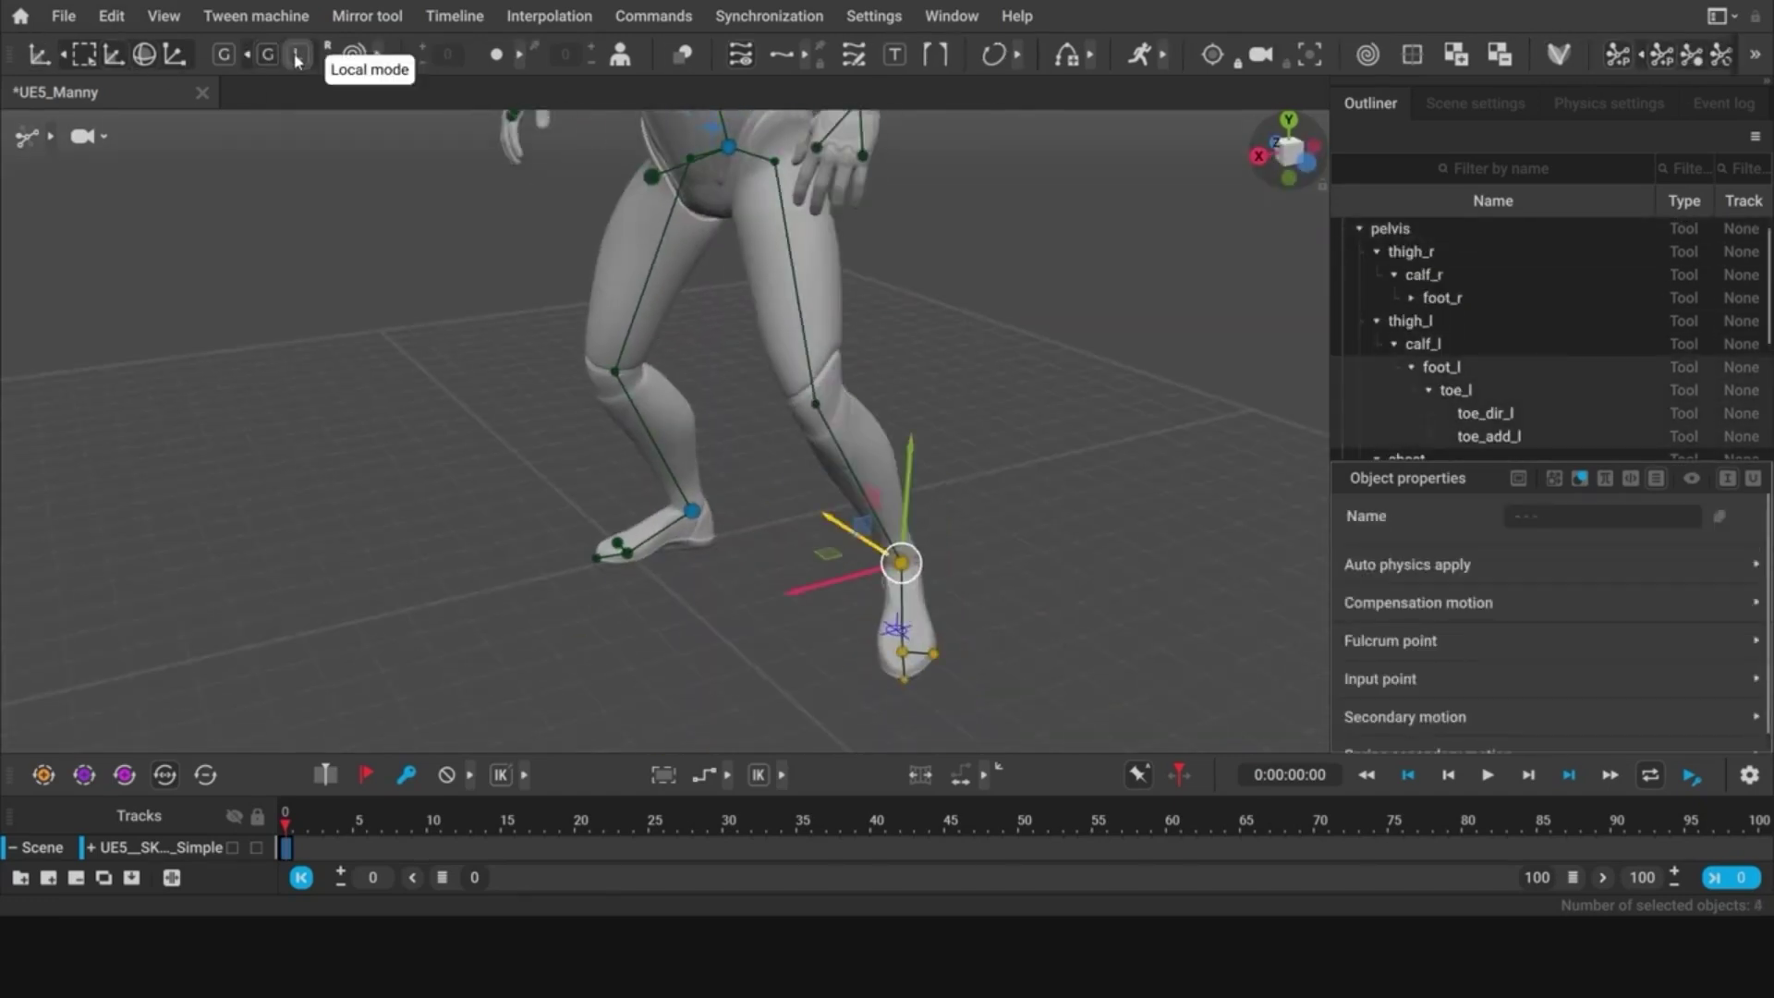
key("shift+z")
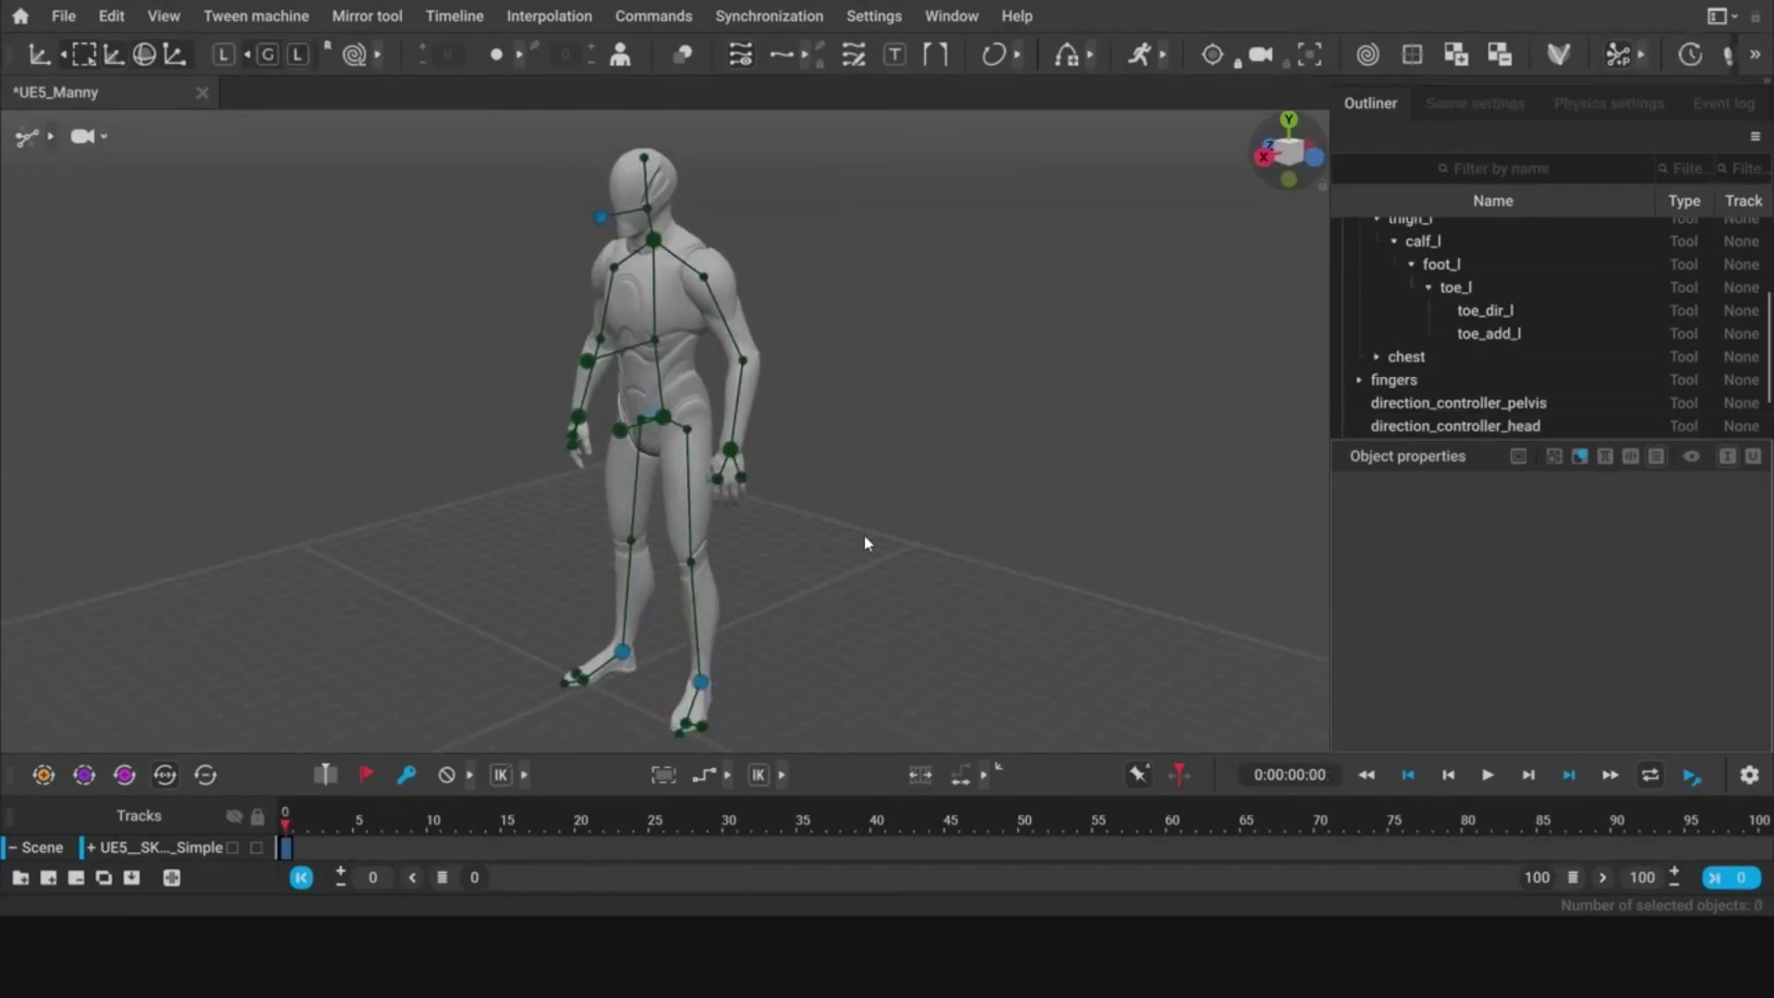
left_click(583, 843)
left_click(500, 508)
left_click(288, 819)
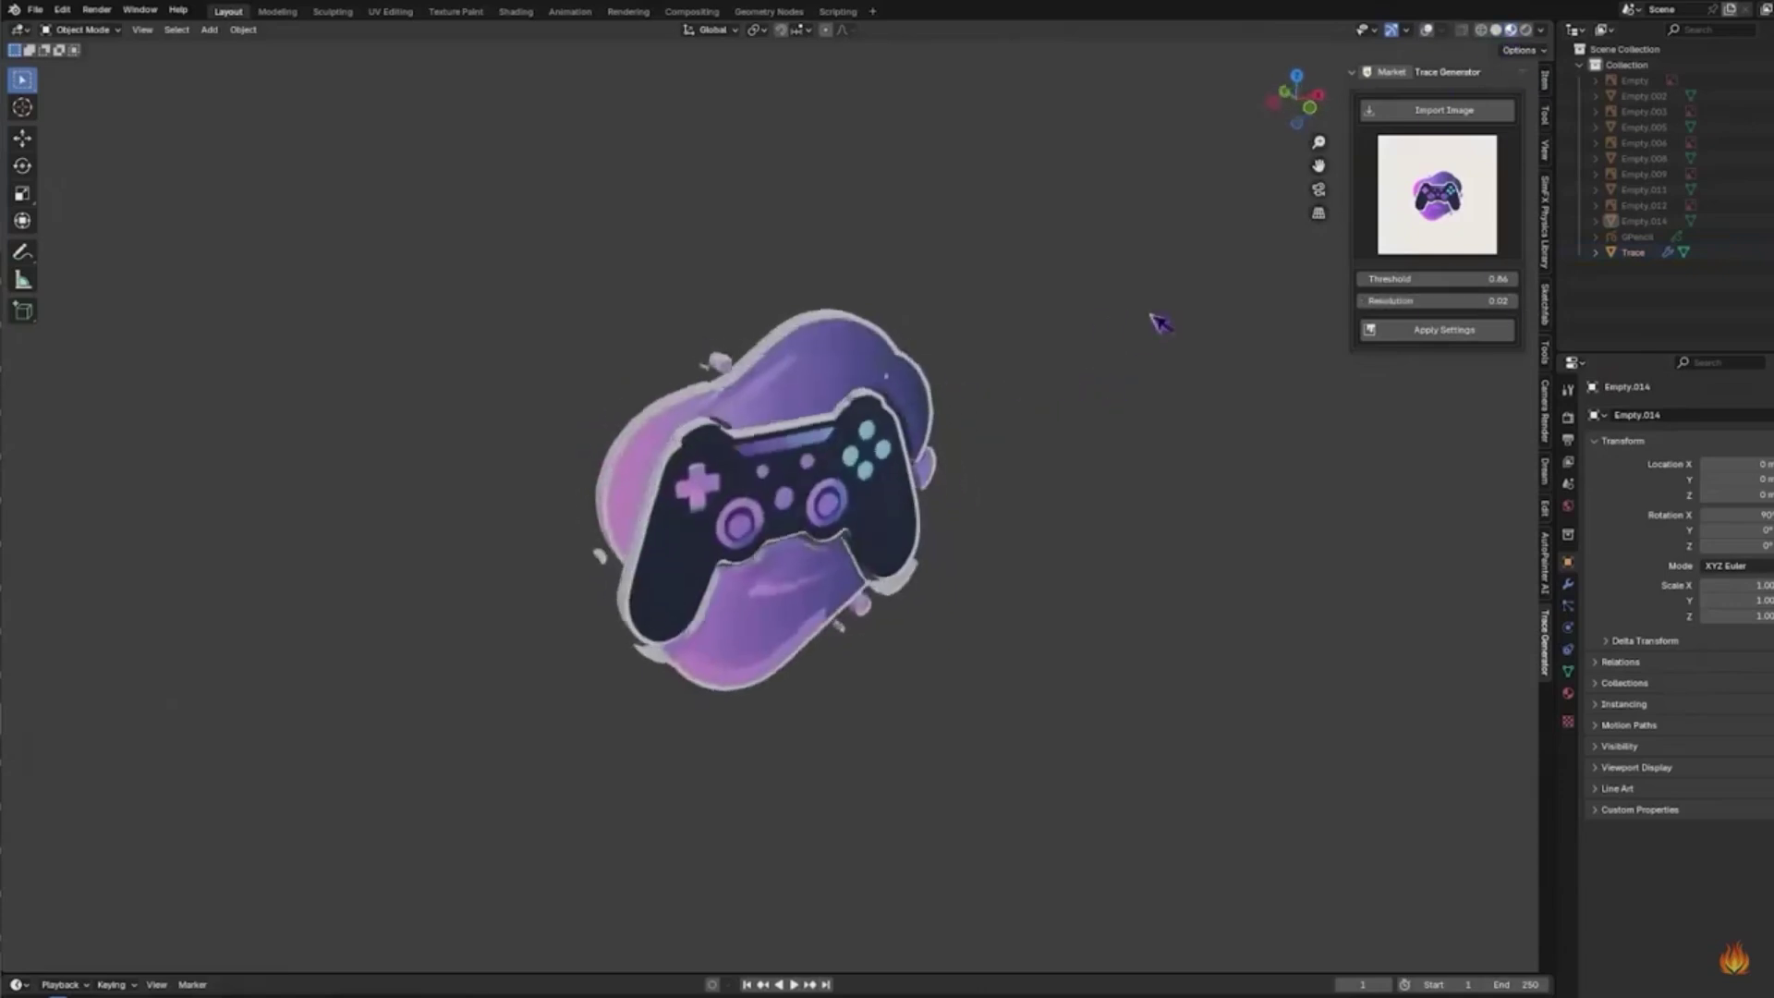
Step: Import several images into Trace Generator as traced models, including the wolf backpack image
left_click(1443, 110)
scroll(1258, 376, "down", 5)
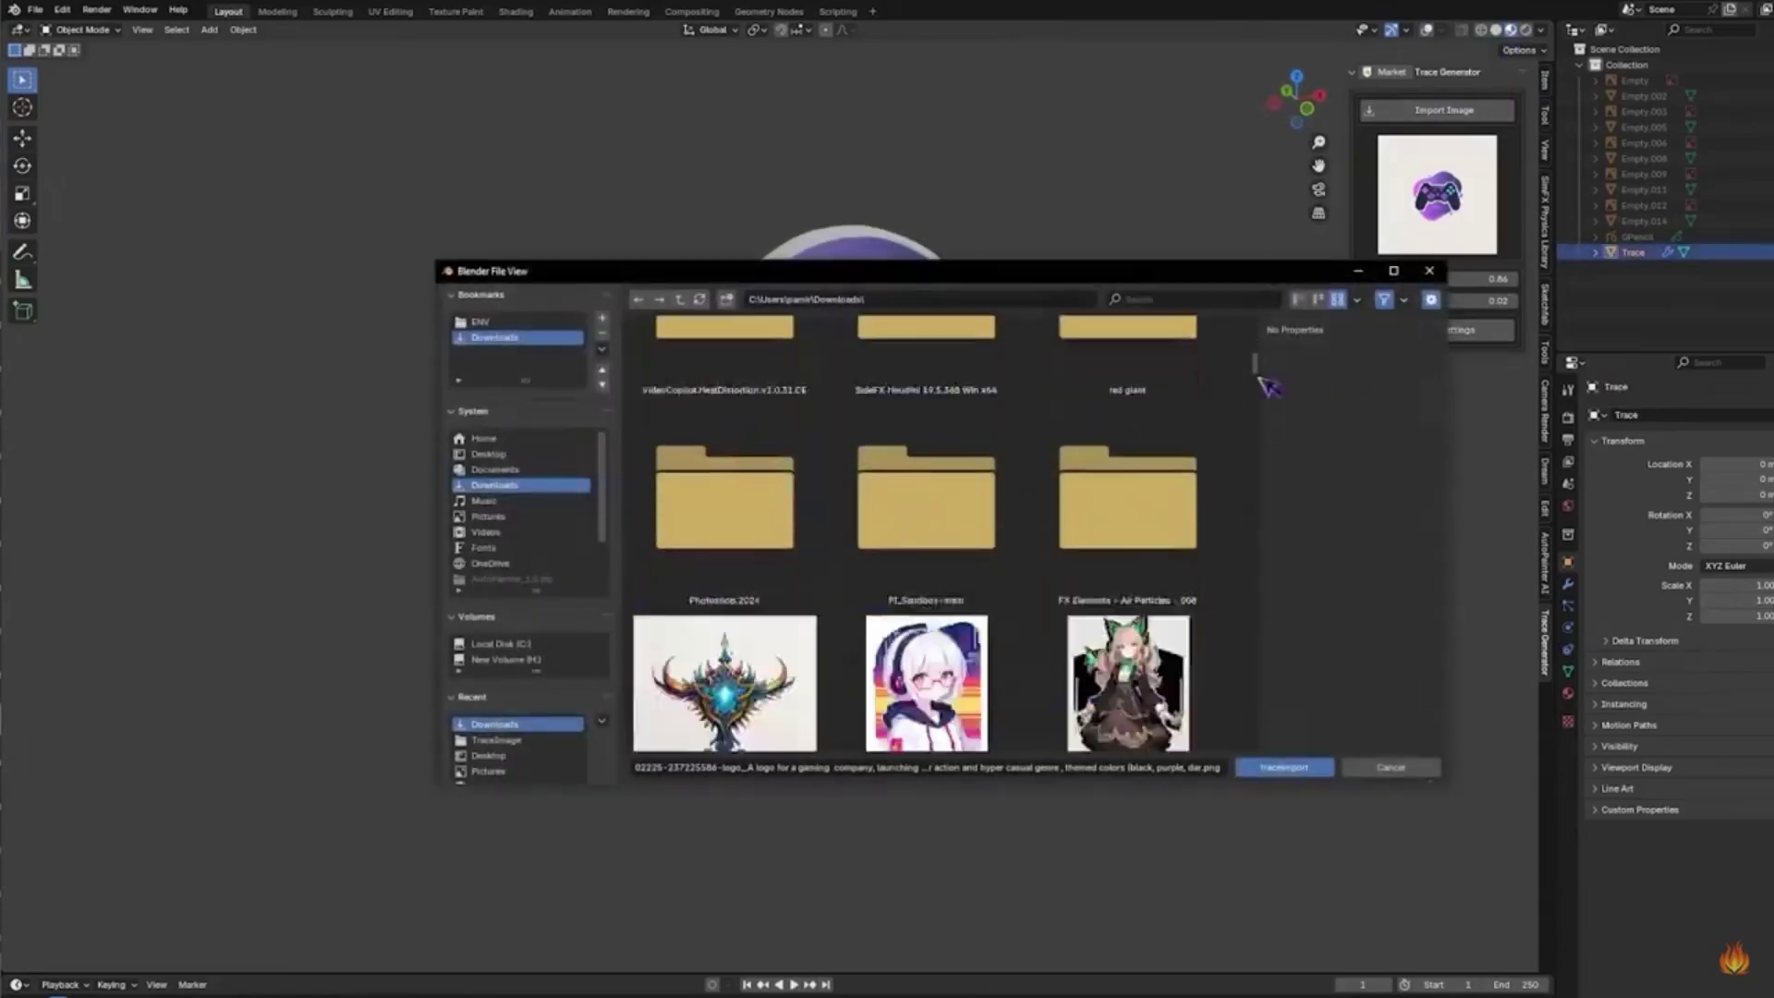
double_click(1128, 417)
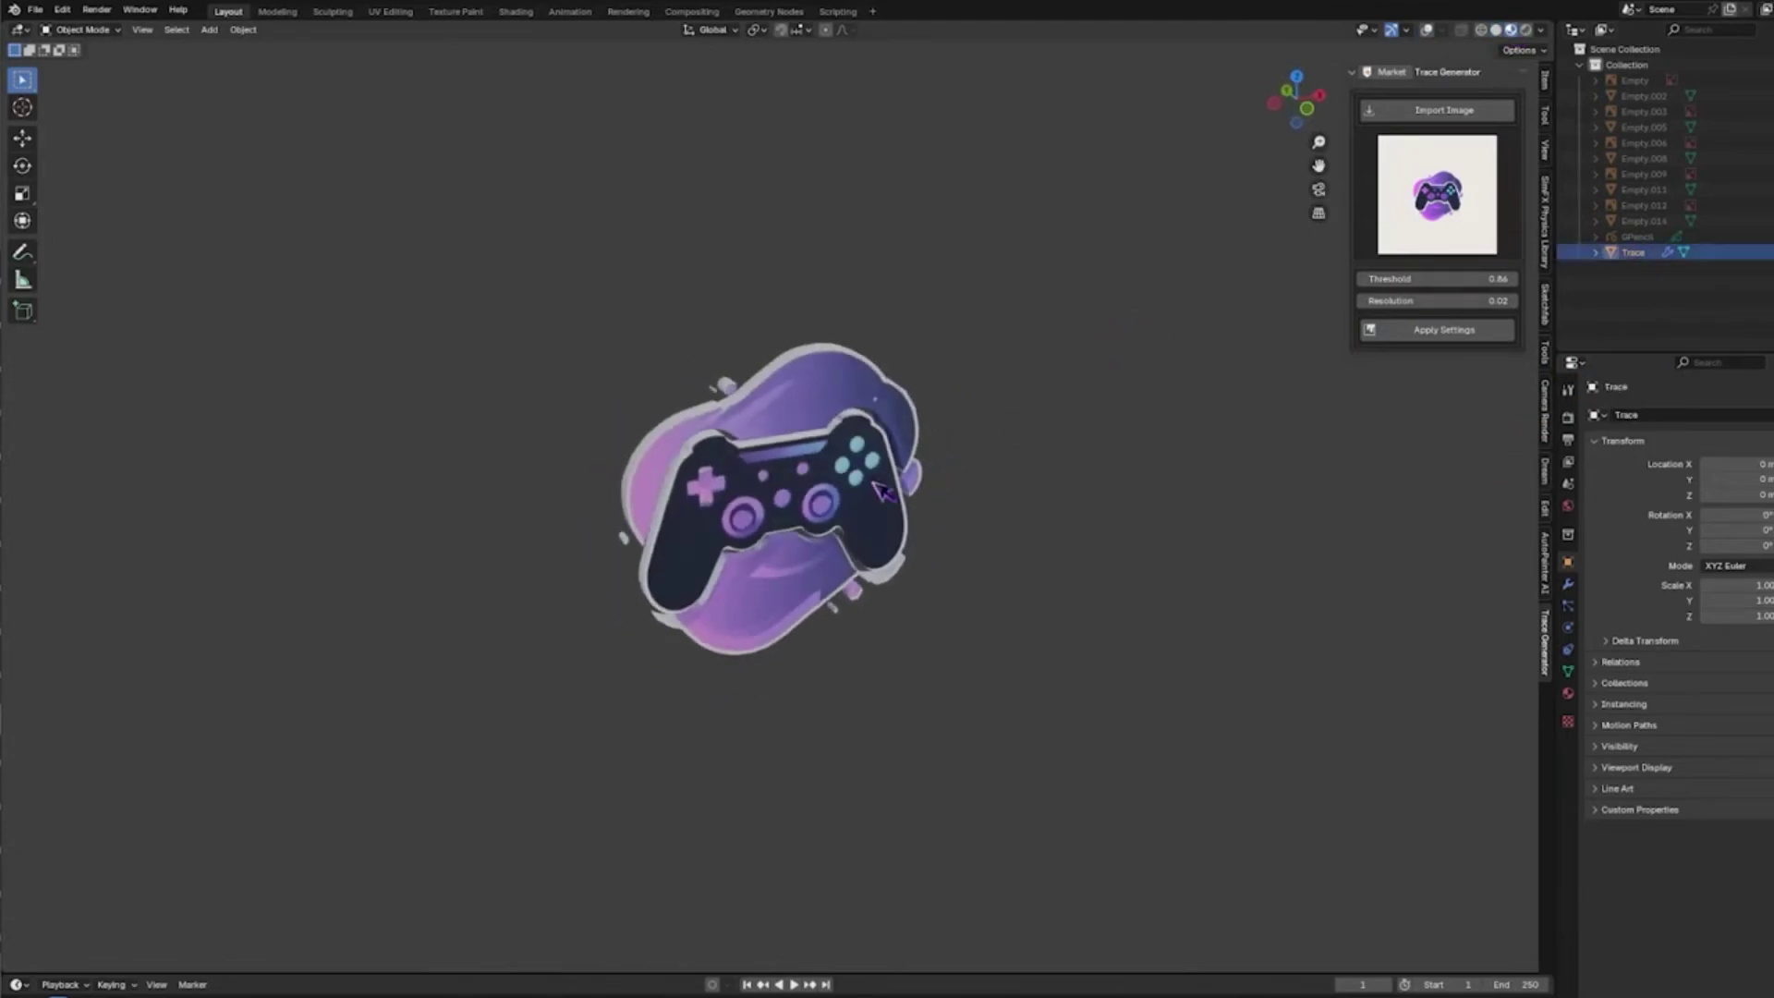
scroll(901, 448, "down", 3)
scroll(1259, 356, "down", 5)
double_click(1127, 448)
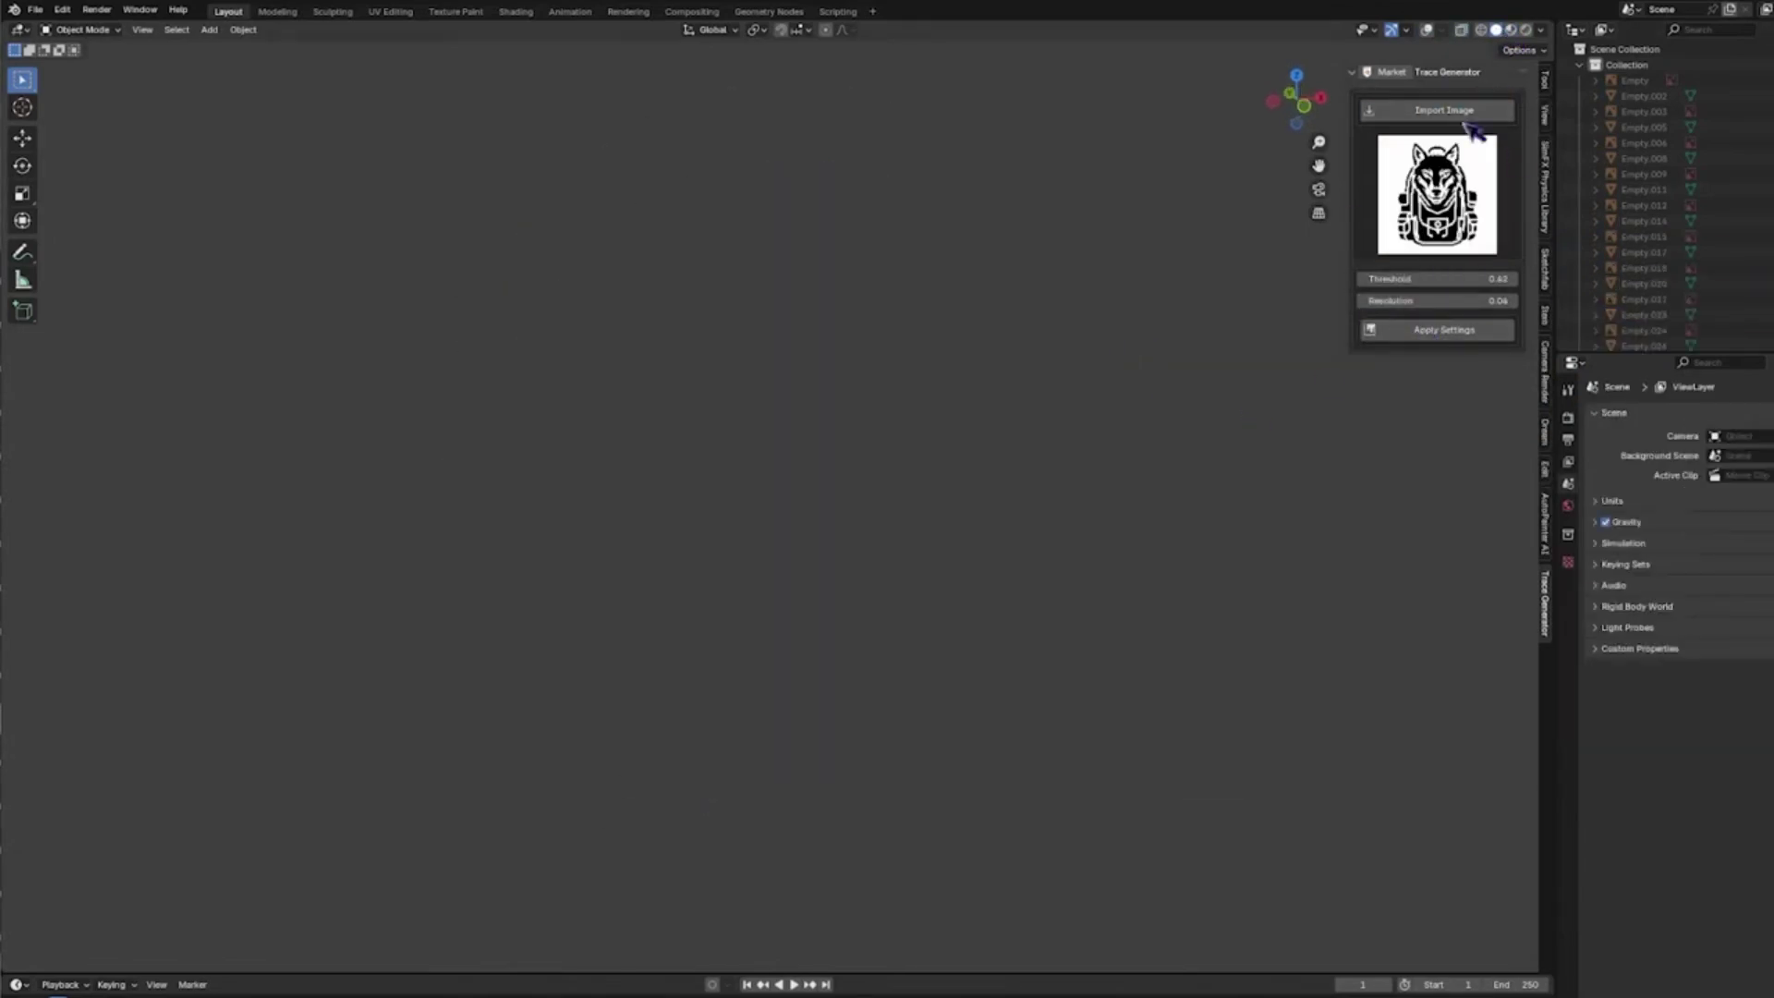
left_click(1461, 122)
scroll(1258, 337, "down", 3)
double_click(725, 574)
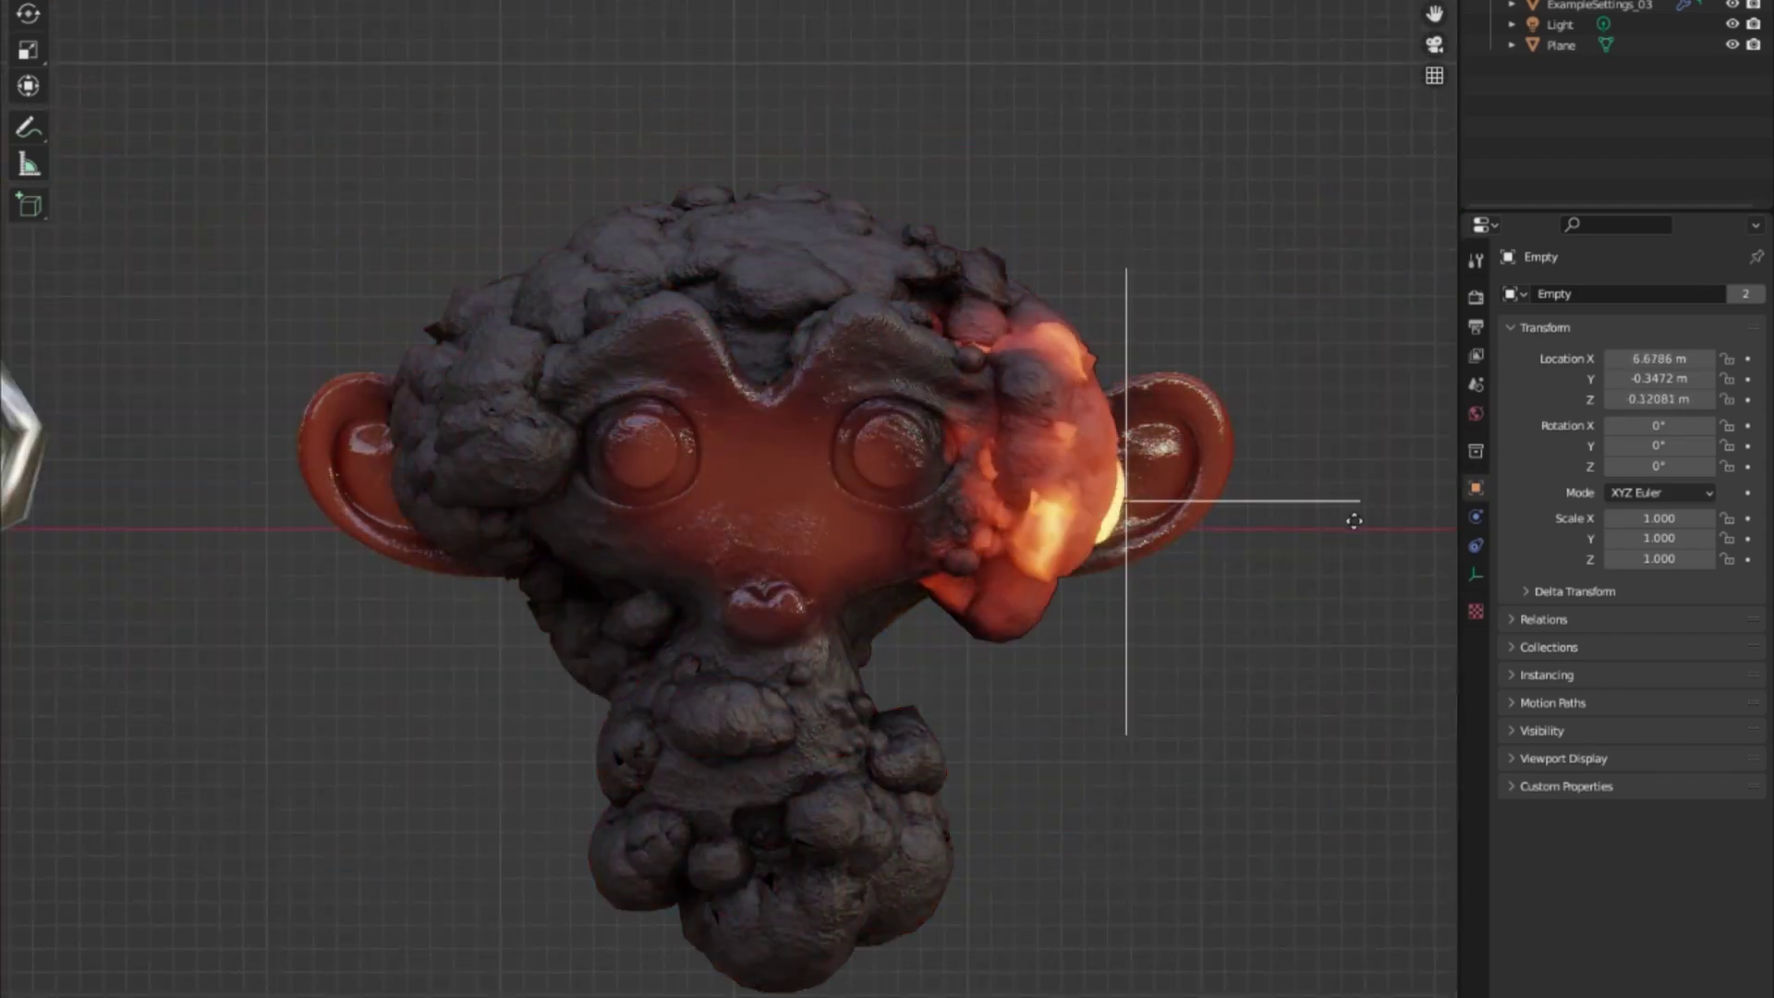
Step: Move the fire Empty from beside Suzanne's right ear up onto her forehead
middle_click_drag(1303, 464, 887, 208, "shift")
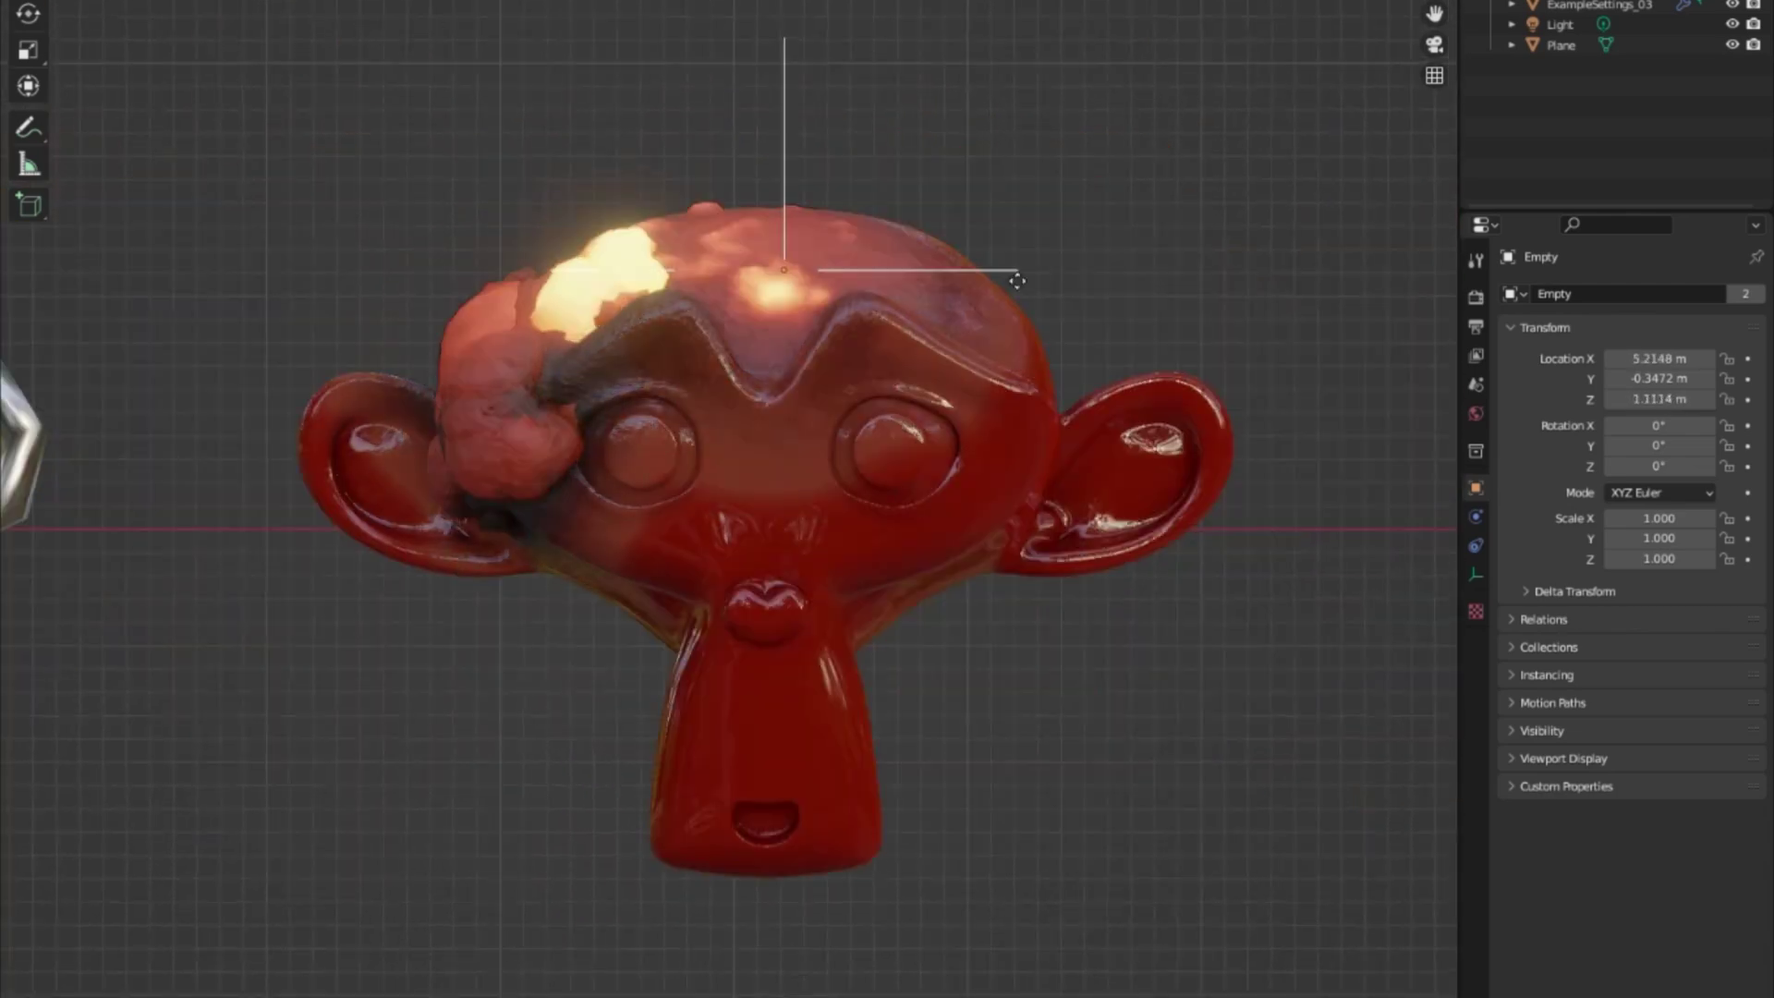
left_click_drag(933, 714, 643, 480)
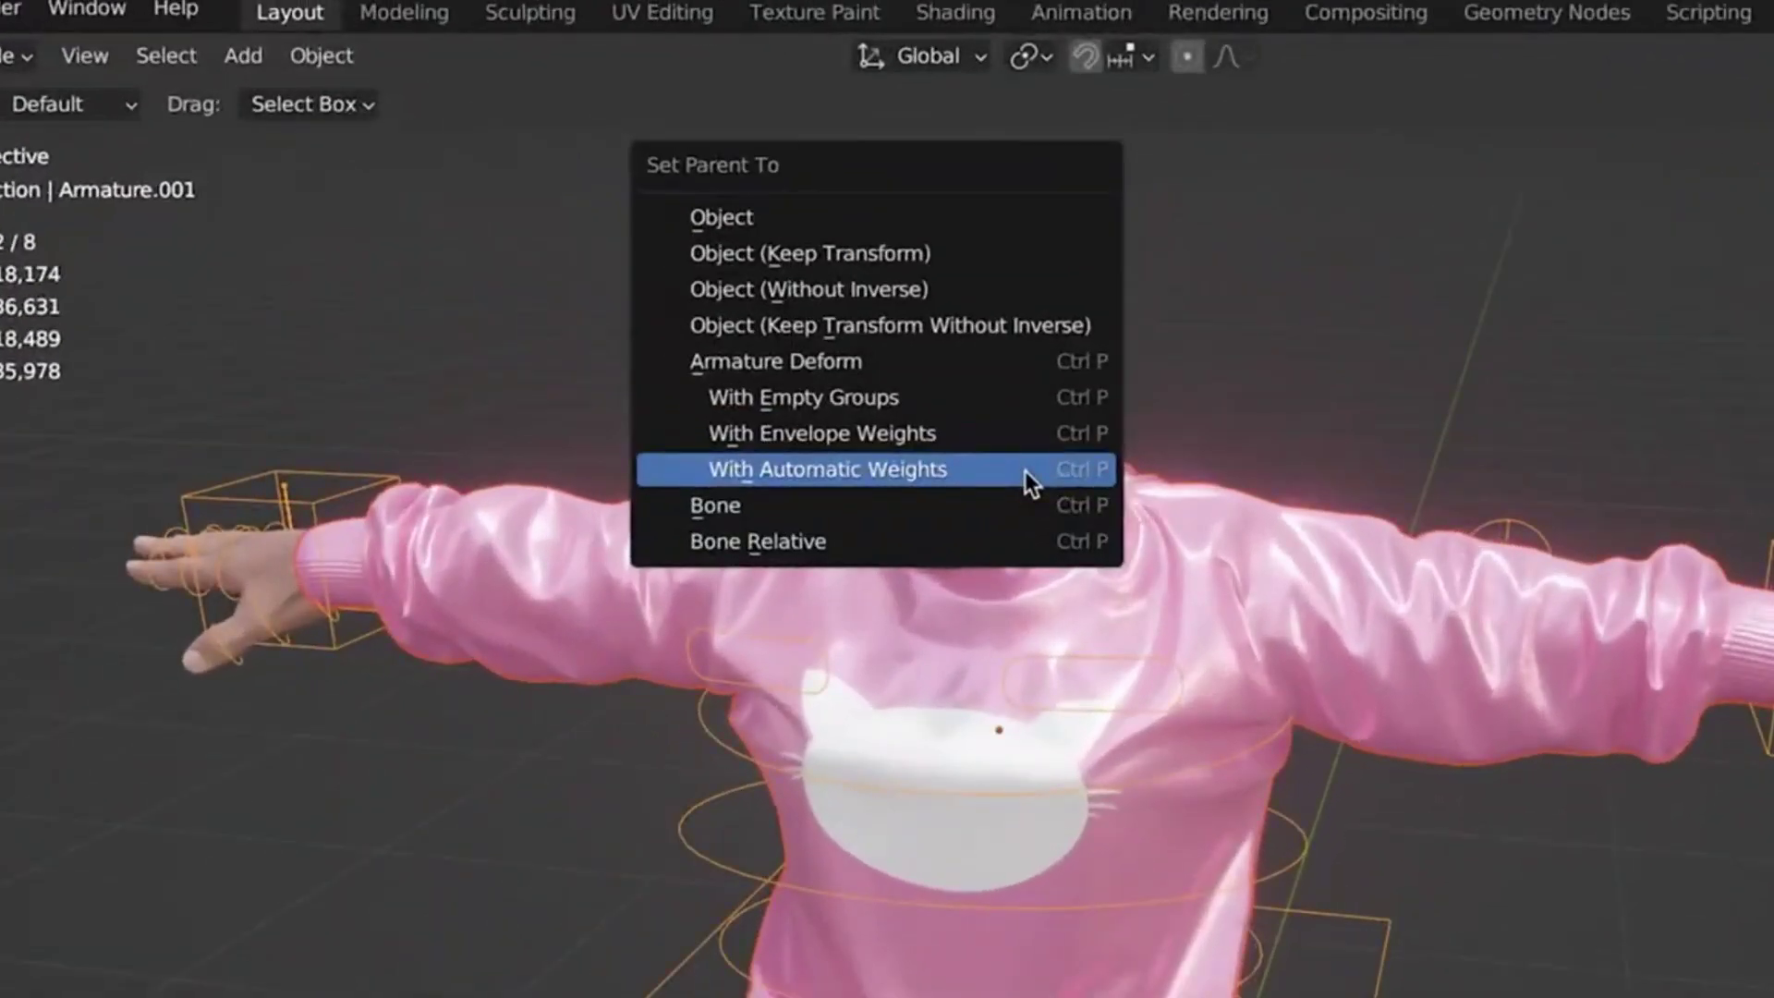
Step: Parent the clothing to the rig with automatic weights and make the mask the active object
left_click(1024, 470)
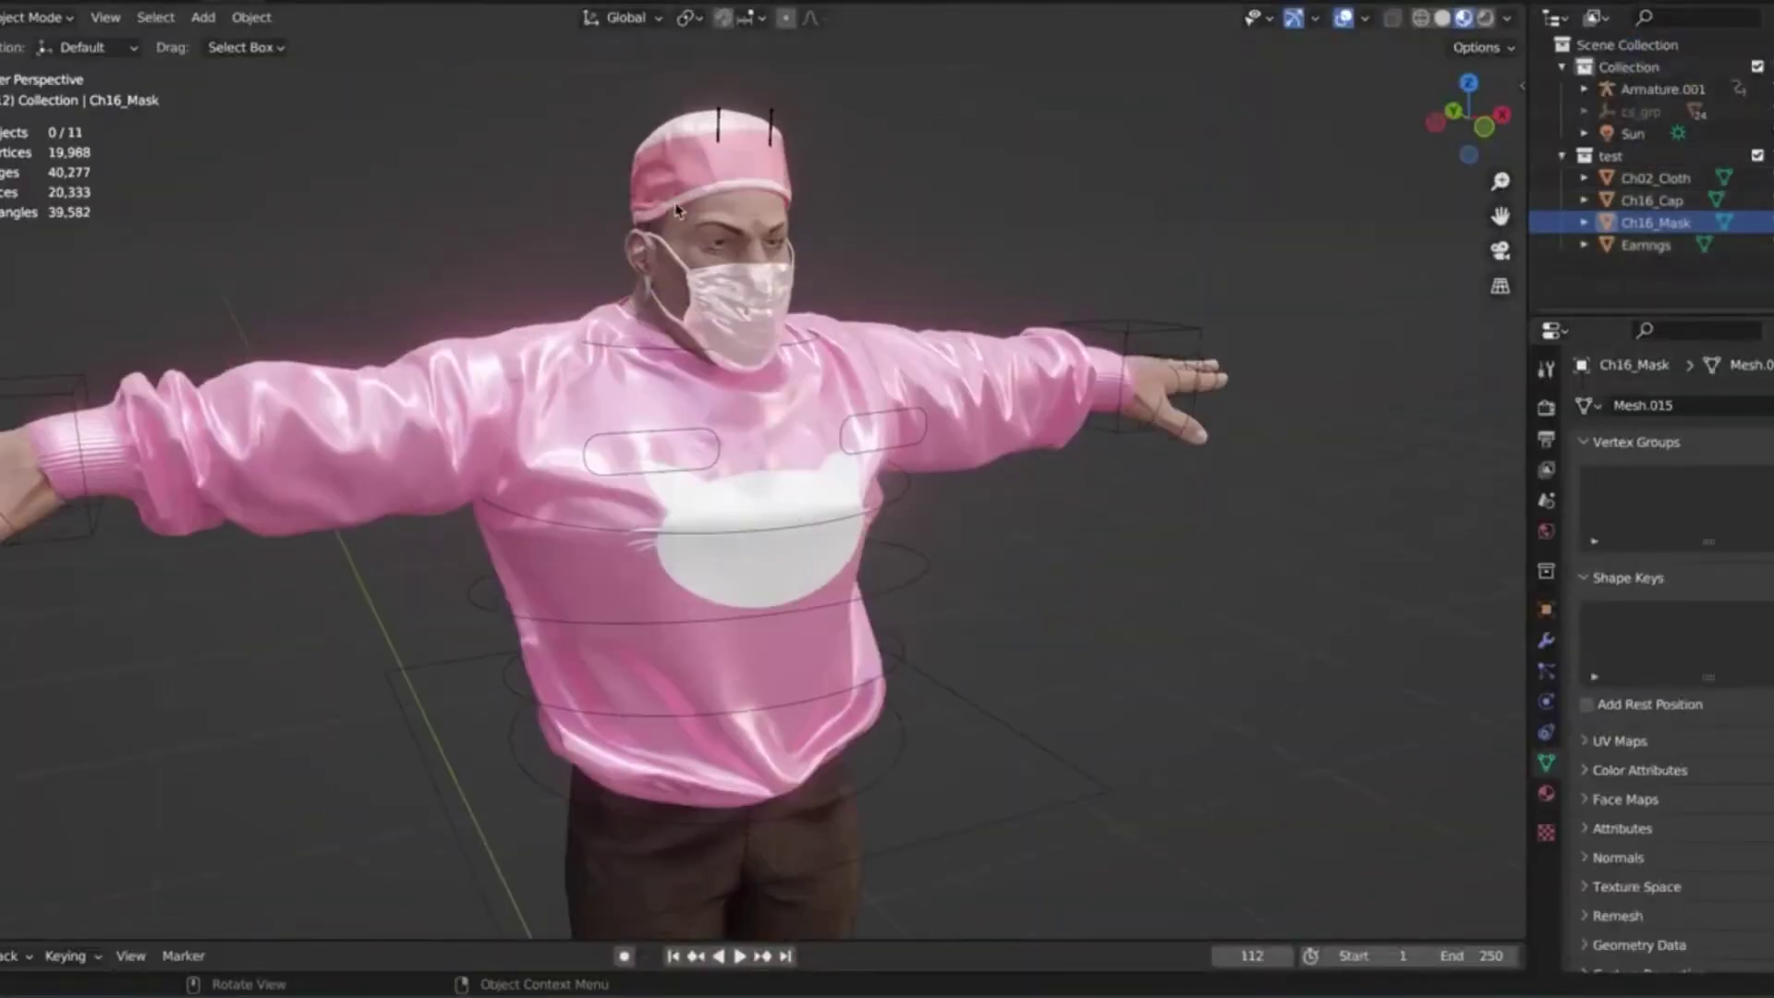
scroll(748, 416, "up", 3)
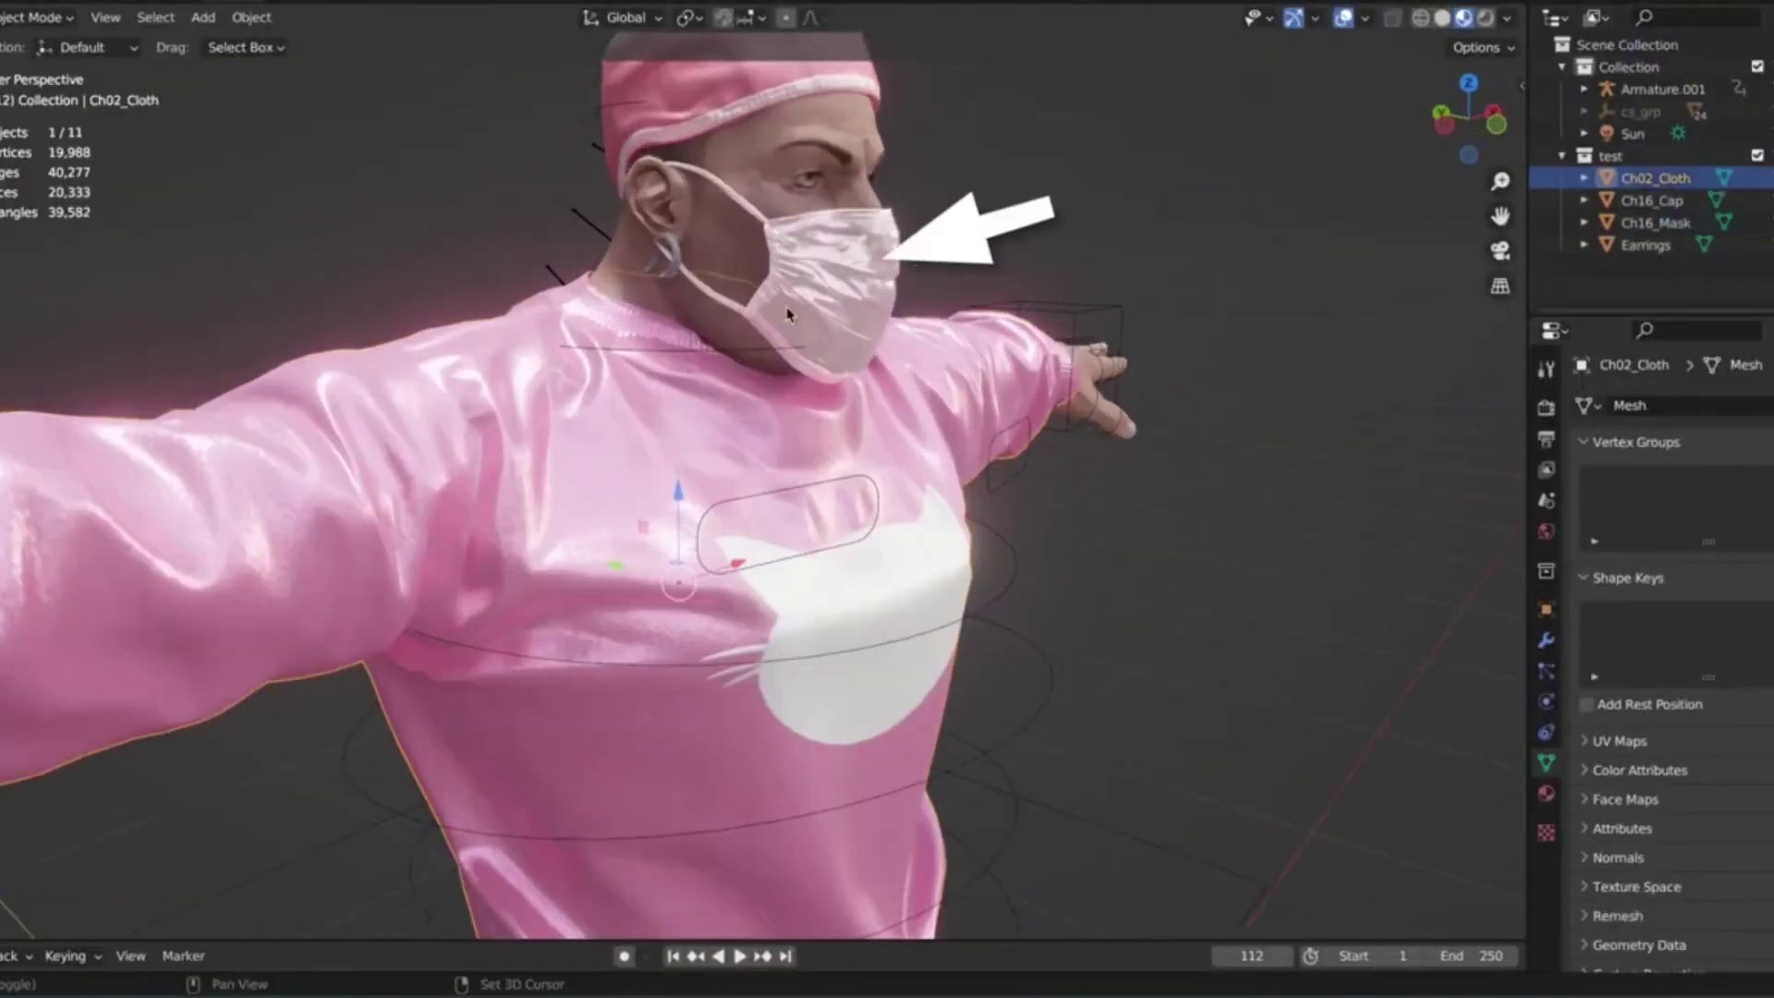
left_click(655, 208, "shift")
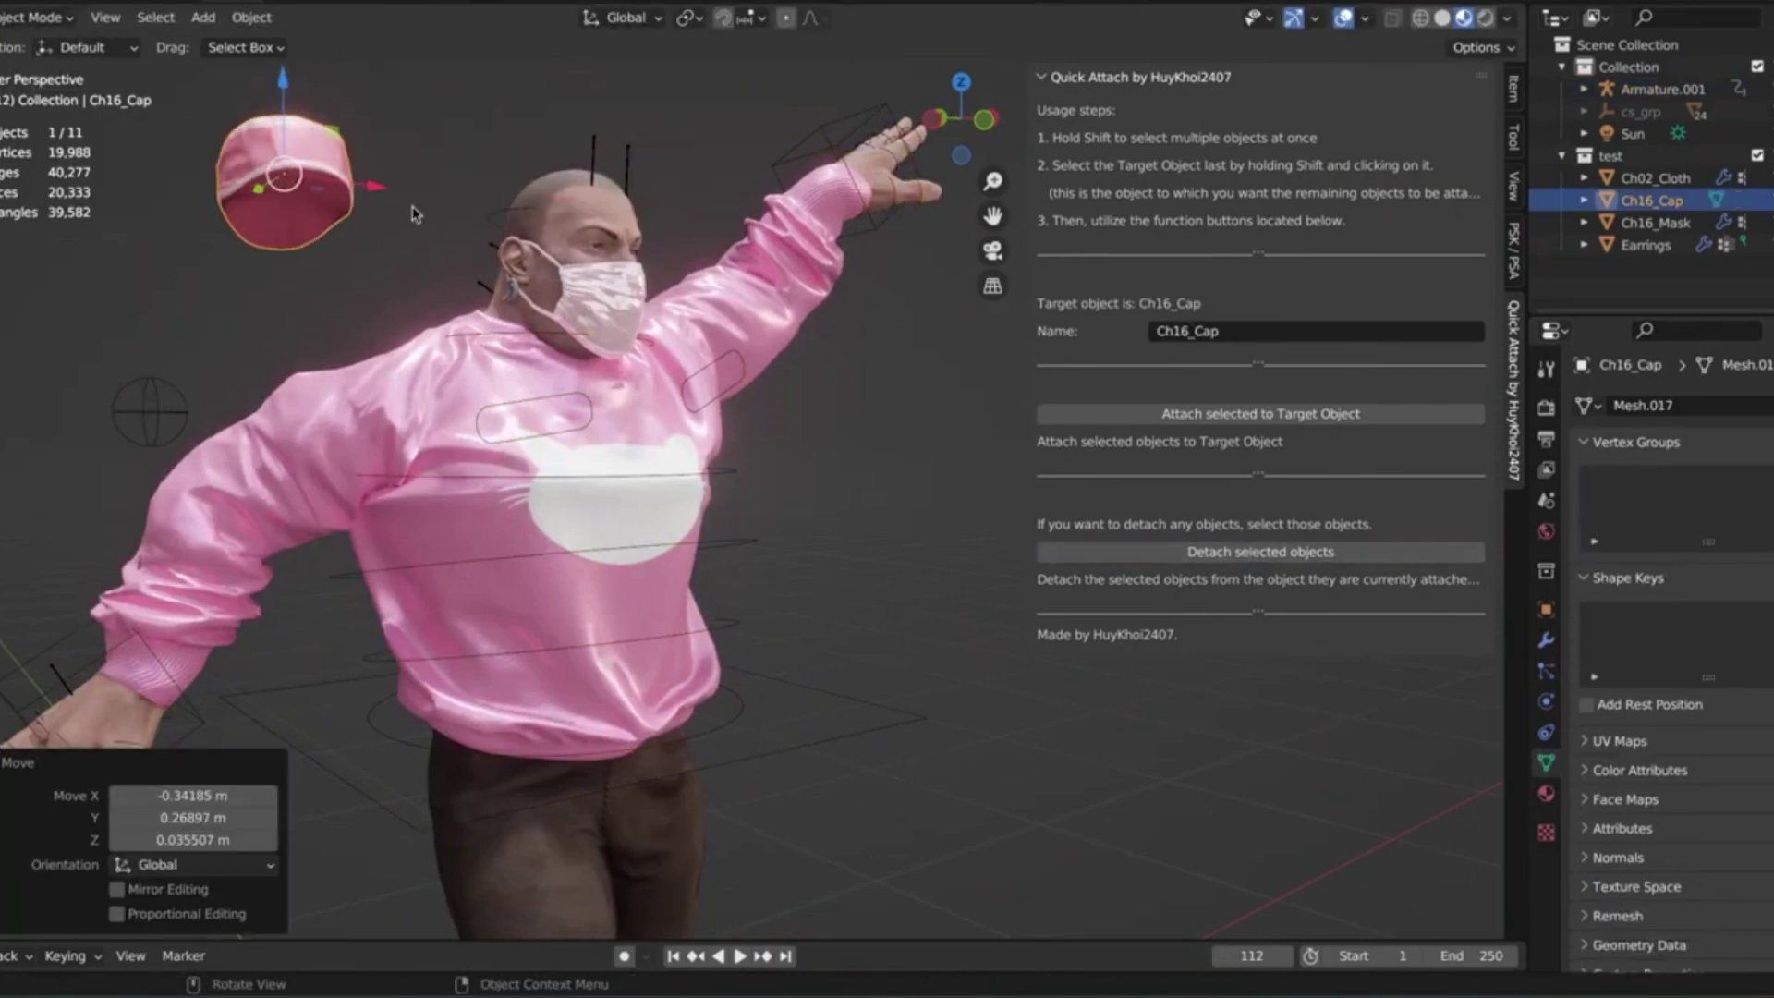
left_click(556, 316)
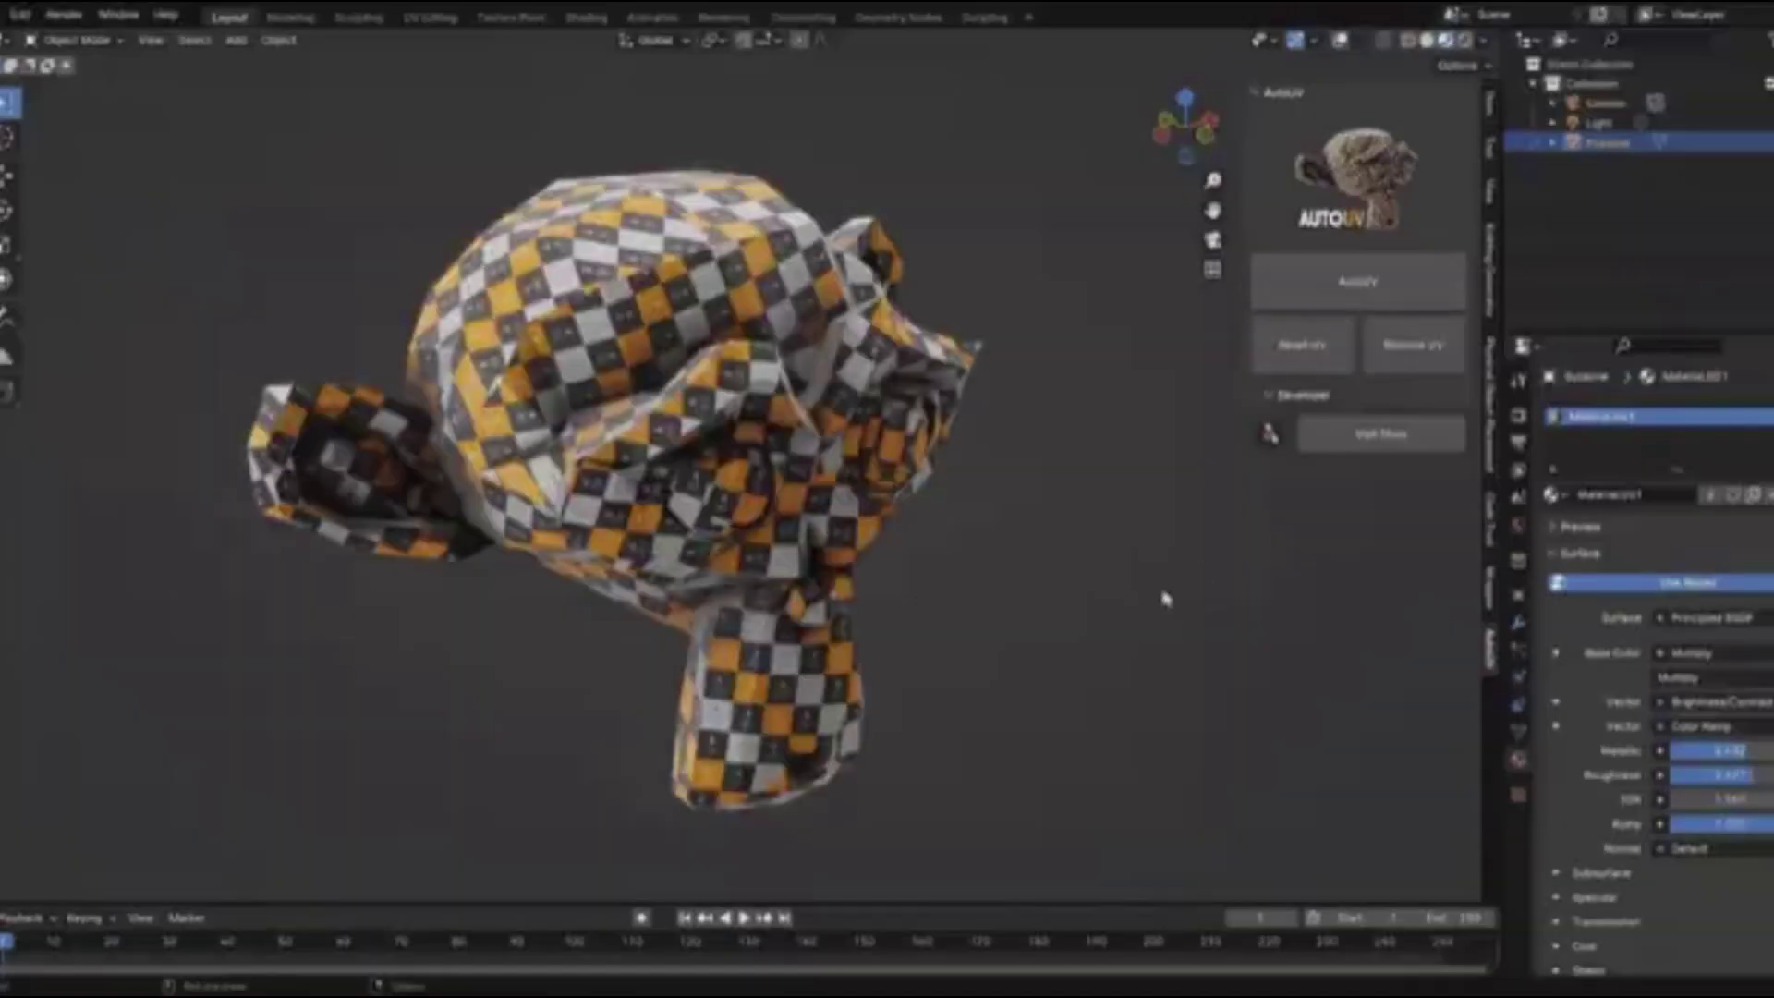
Step: AutoUV-unwrap the cube and Suzanne so both show checker textures
mouse_move(1164, 599)
middle_mouse_down()
mouse_move(937, 624)
mouse_move(412, 535)
mouse_move(1015, 535)
middle_mouse_up()
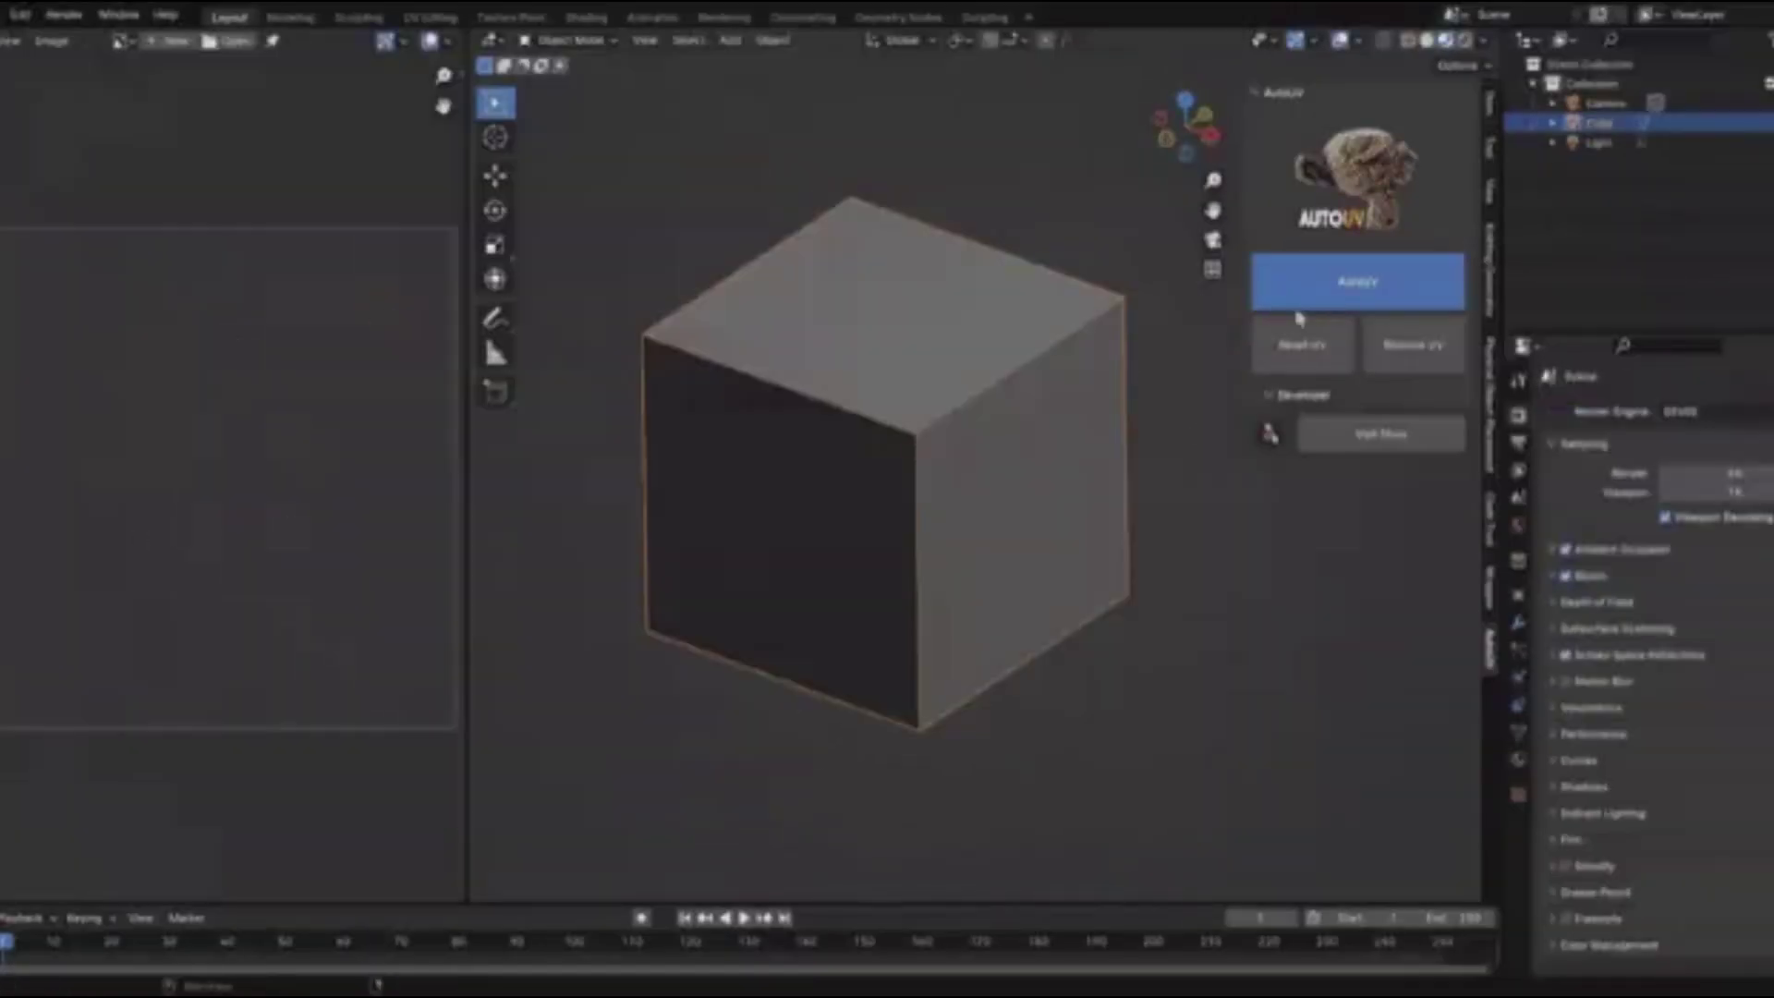
left_click(1298, 319)
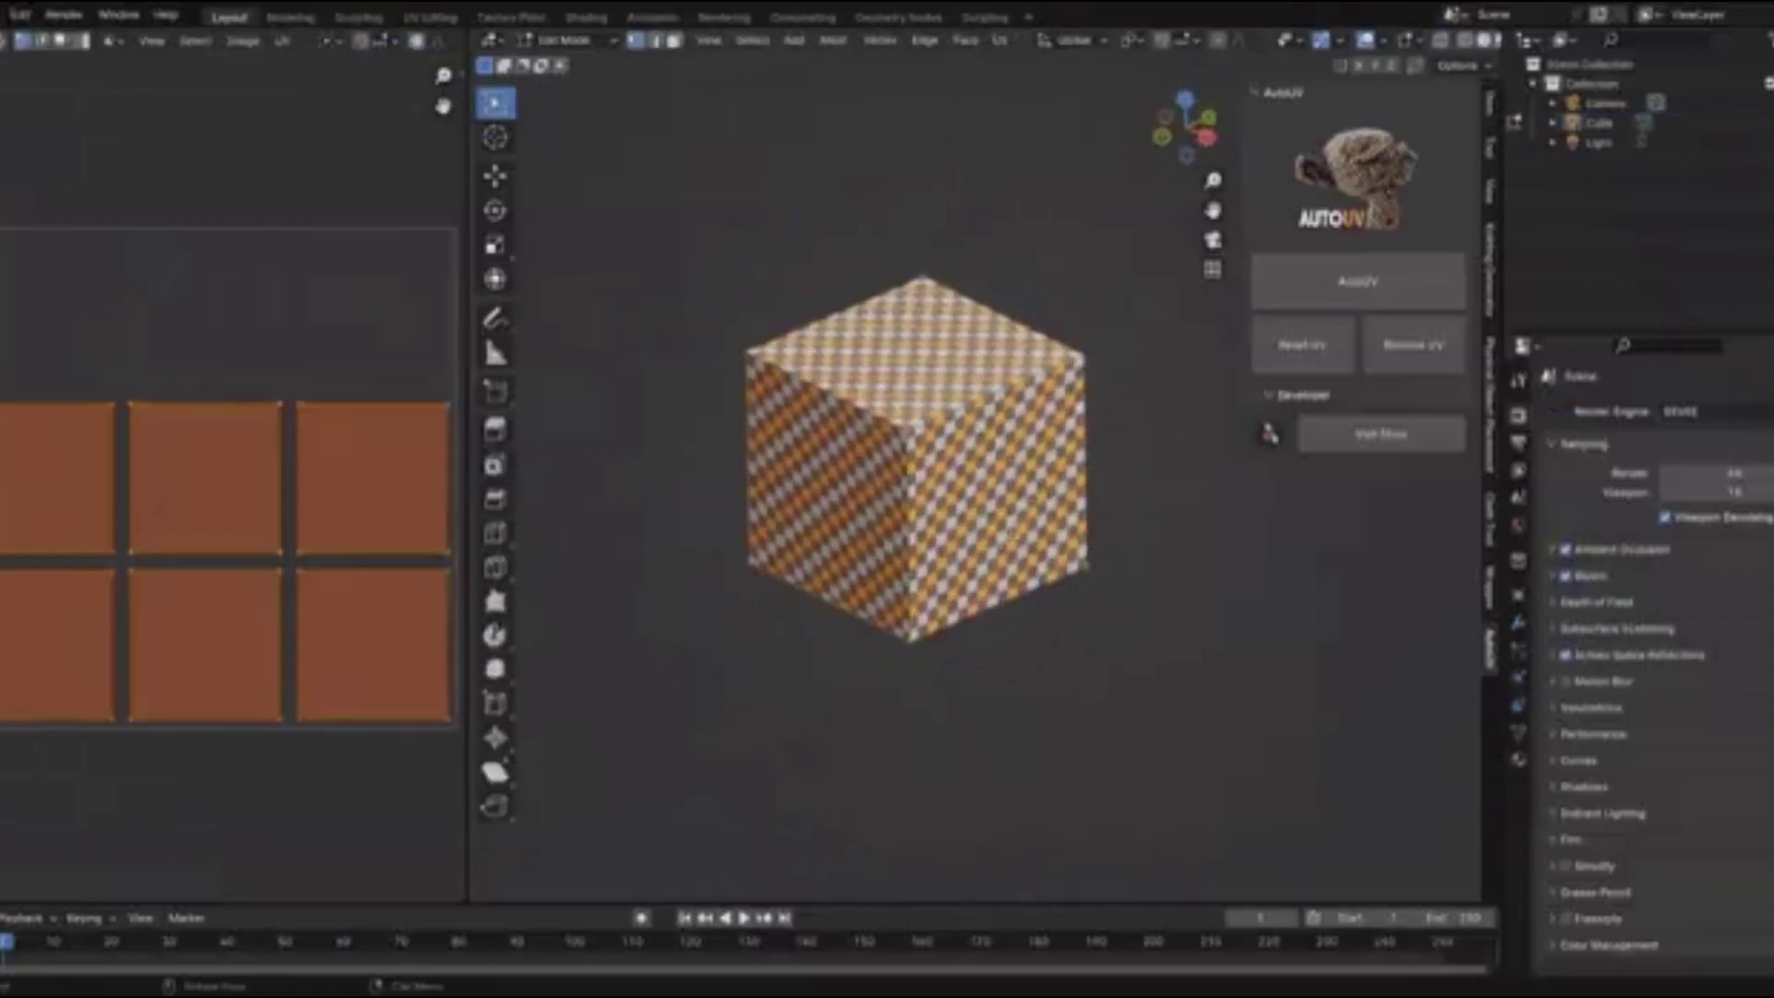
left_click(1357, 281)
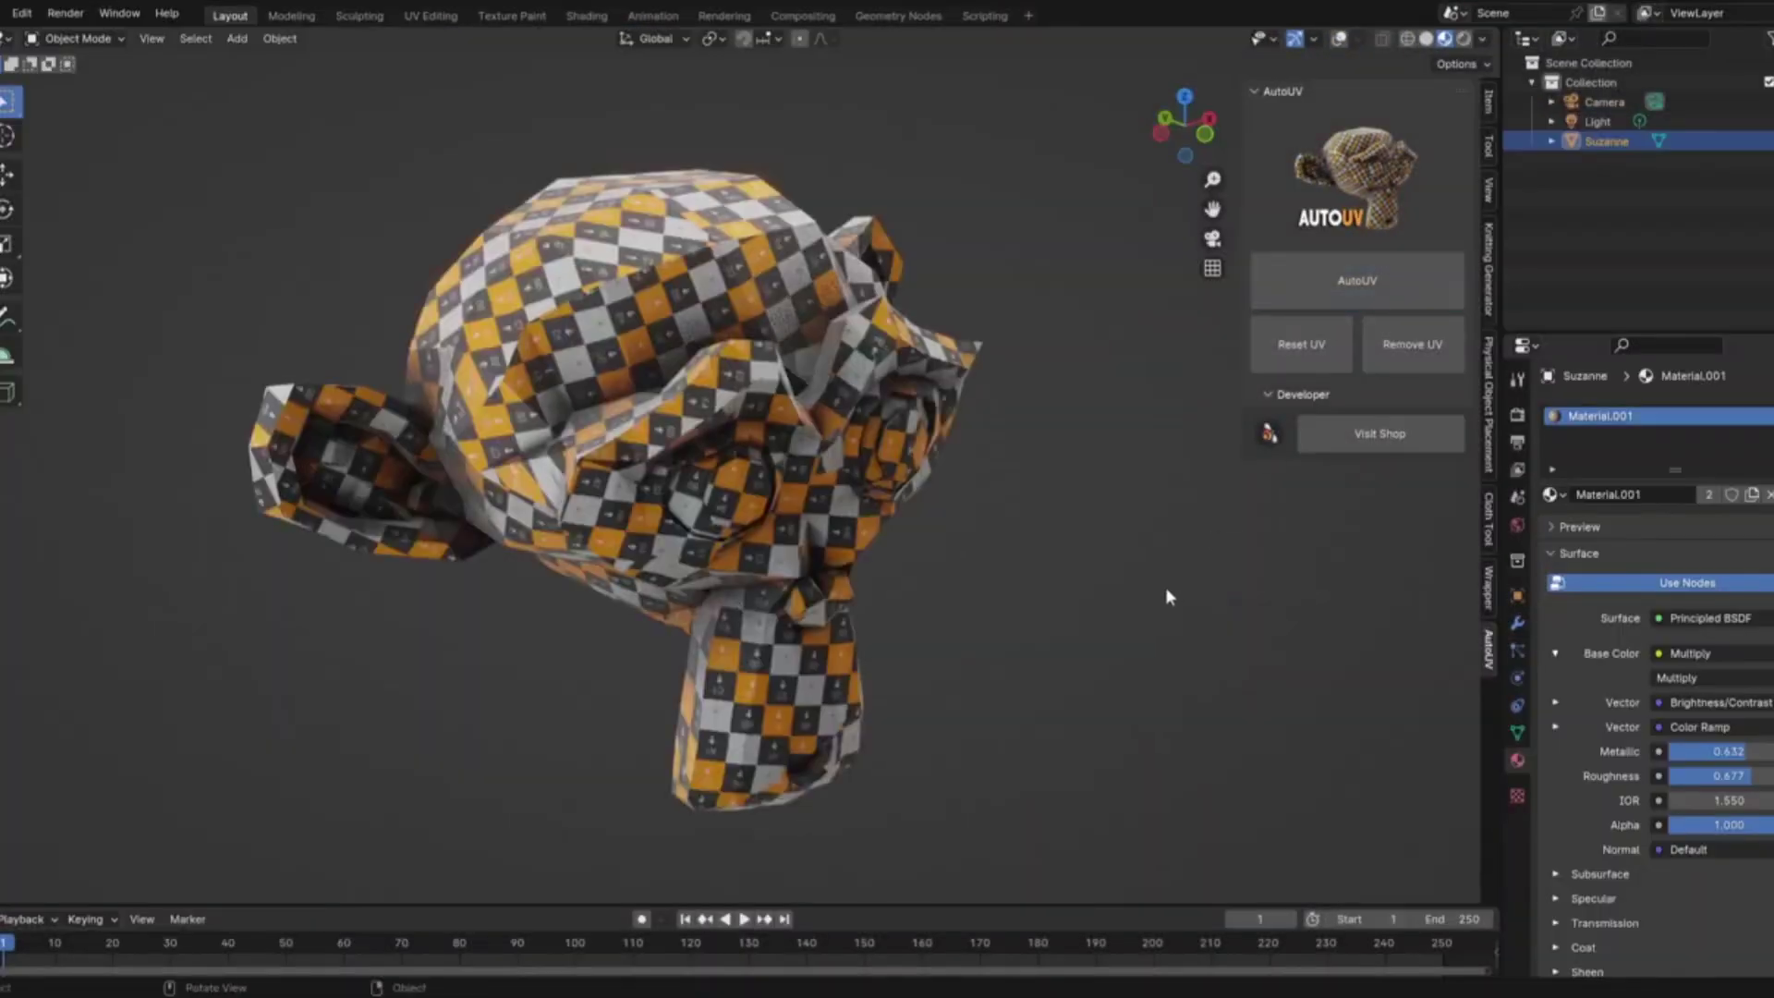
mouse_move(947, 632)
middle_mouse_down()
mouse_move(925, 553)
mouse_move(772, 558)
mouse_move(456, 518)
mouse_move(146, 538)
mouse_move(742, 523)
mouse_move(1004, 543)
mouse_move(1027, 642)
middle_mouse_up()
scroll(1009, 547, "up", 1)
scroll(1017, 505, "up", 1)
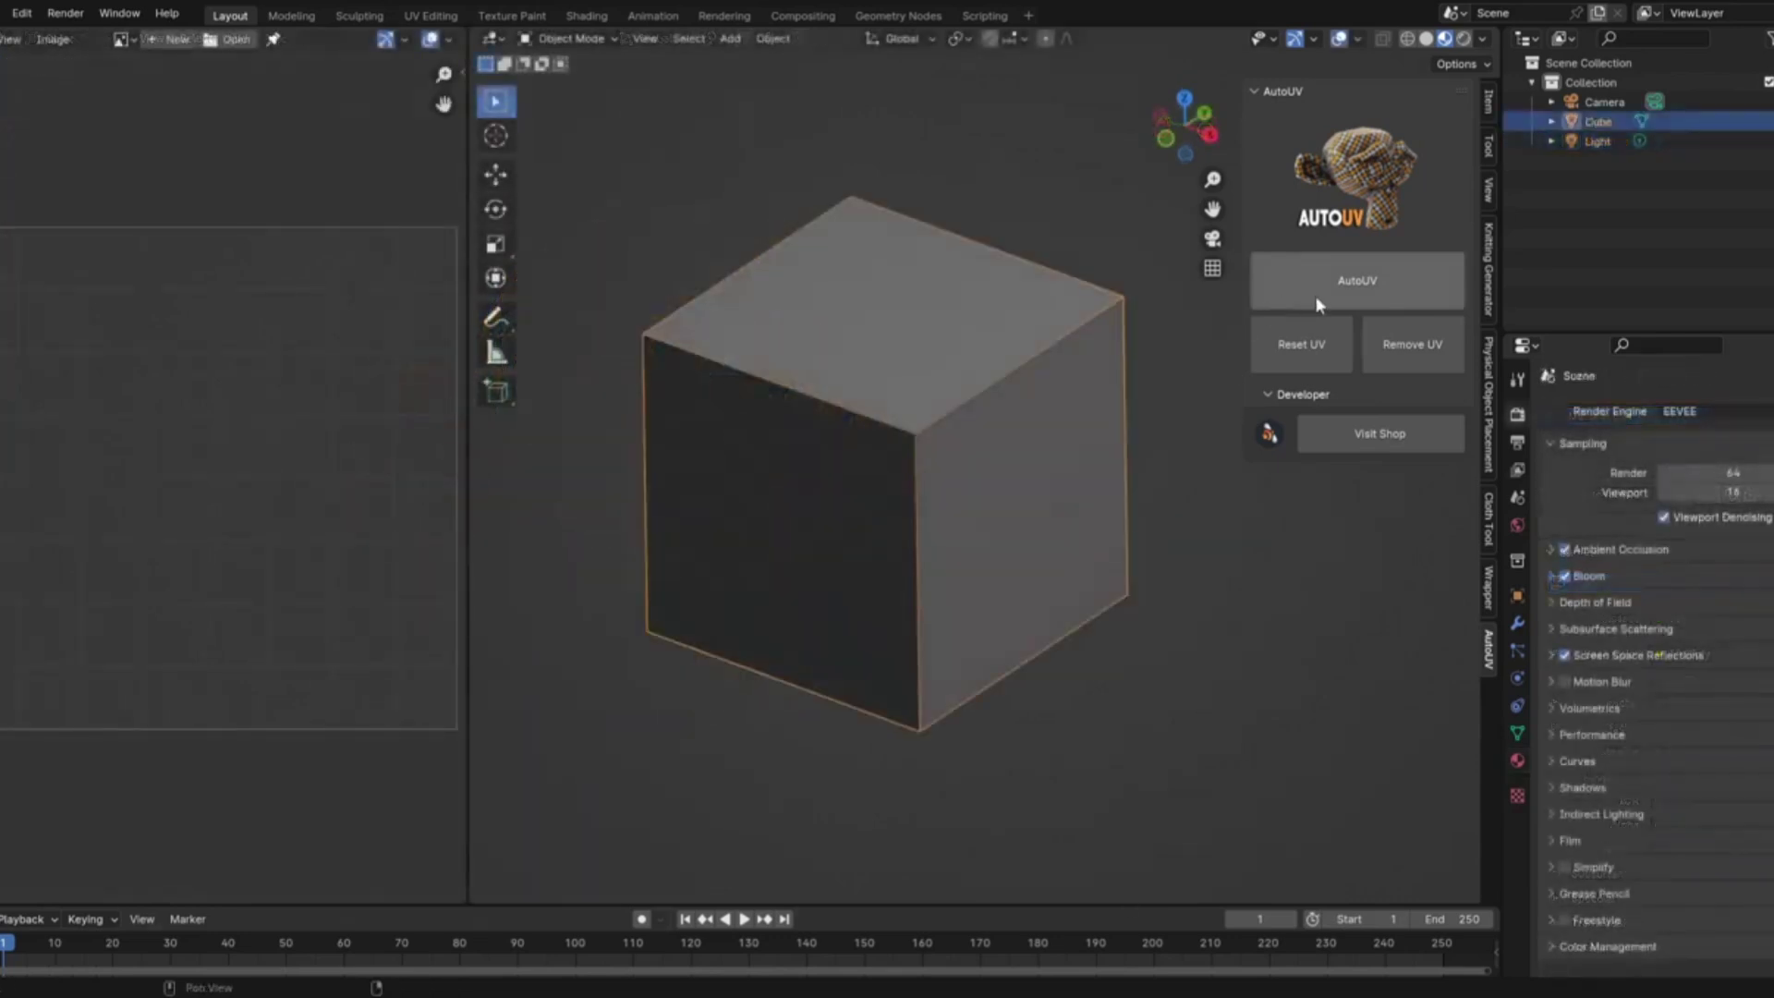
Step: AutoUV-unwrap the plain cube and view its six UV islands in Edit Mode
left_click(1294, 308)
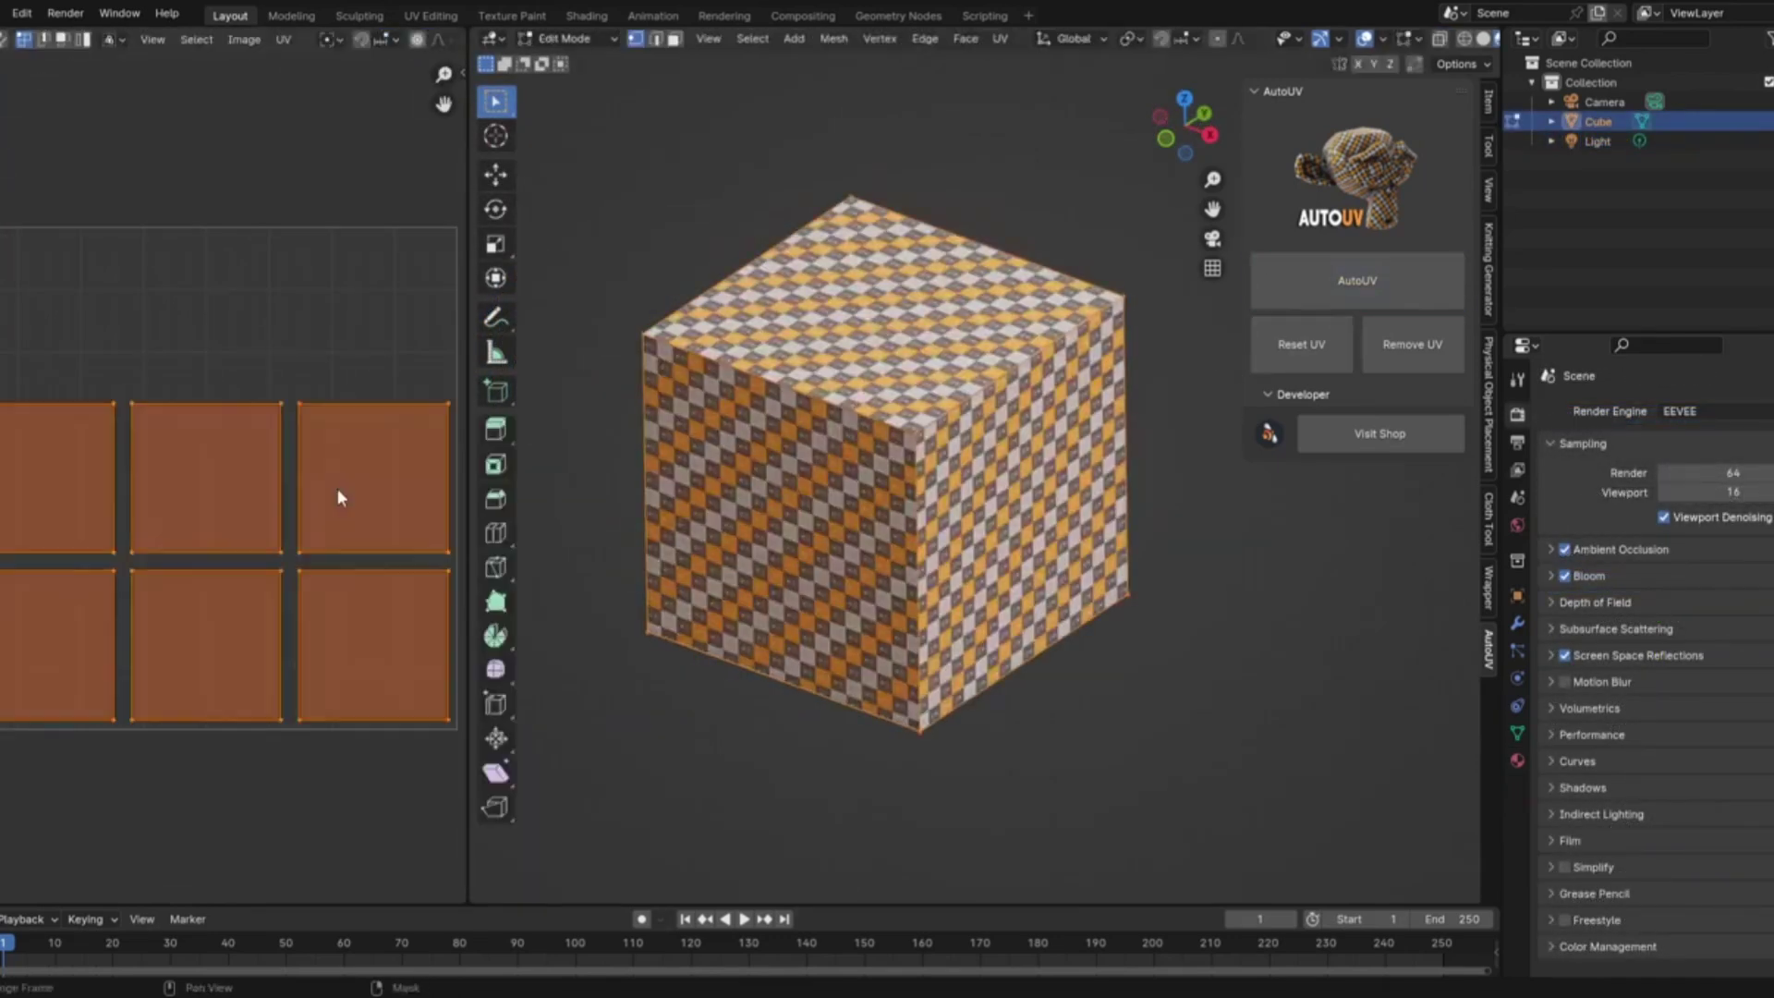
middle_click_drag(704, 712, 766, 640)
key("Tab")
scroll(887, 576, "down", 2)
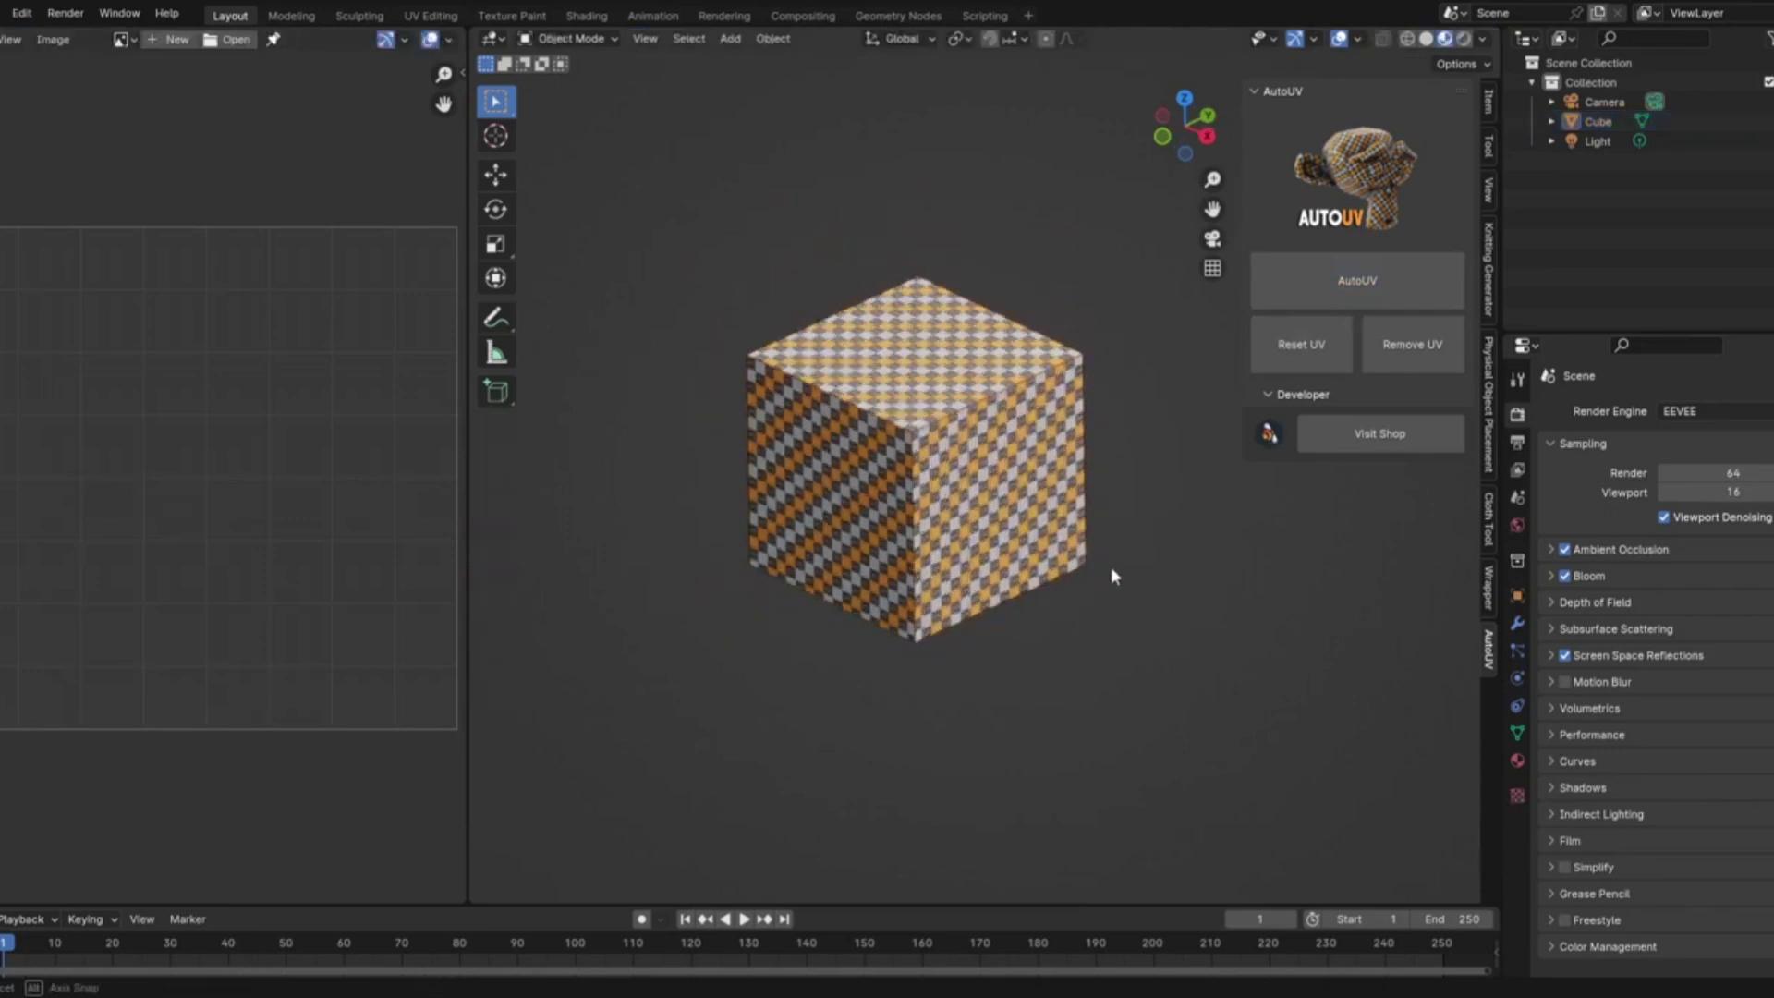
middle_click_drag(1093, 566, 1030, 548)
key("Tab")
key("Tab")
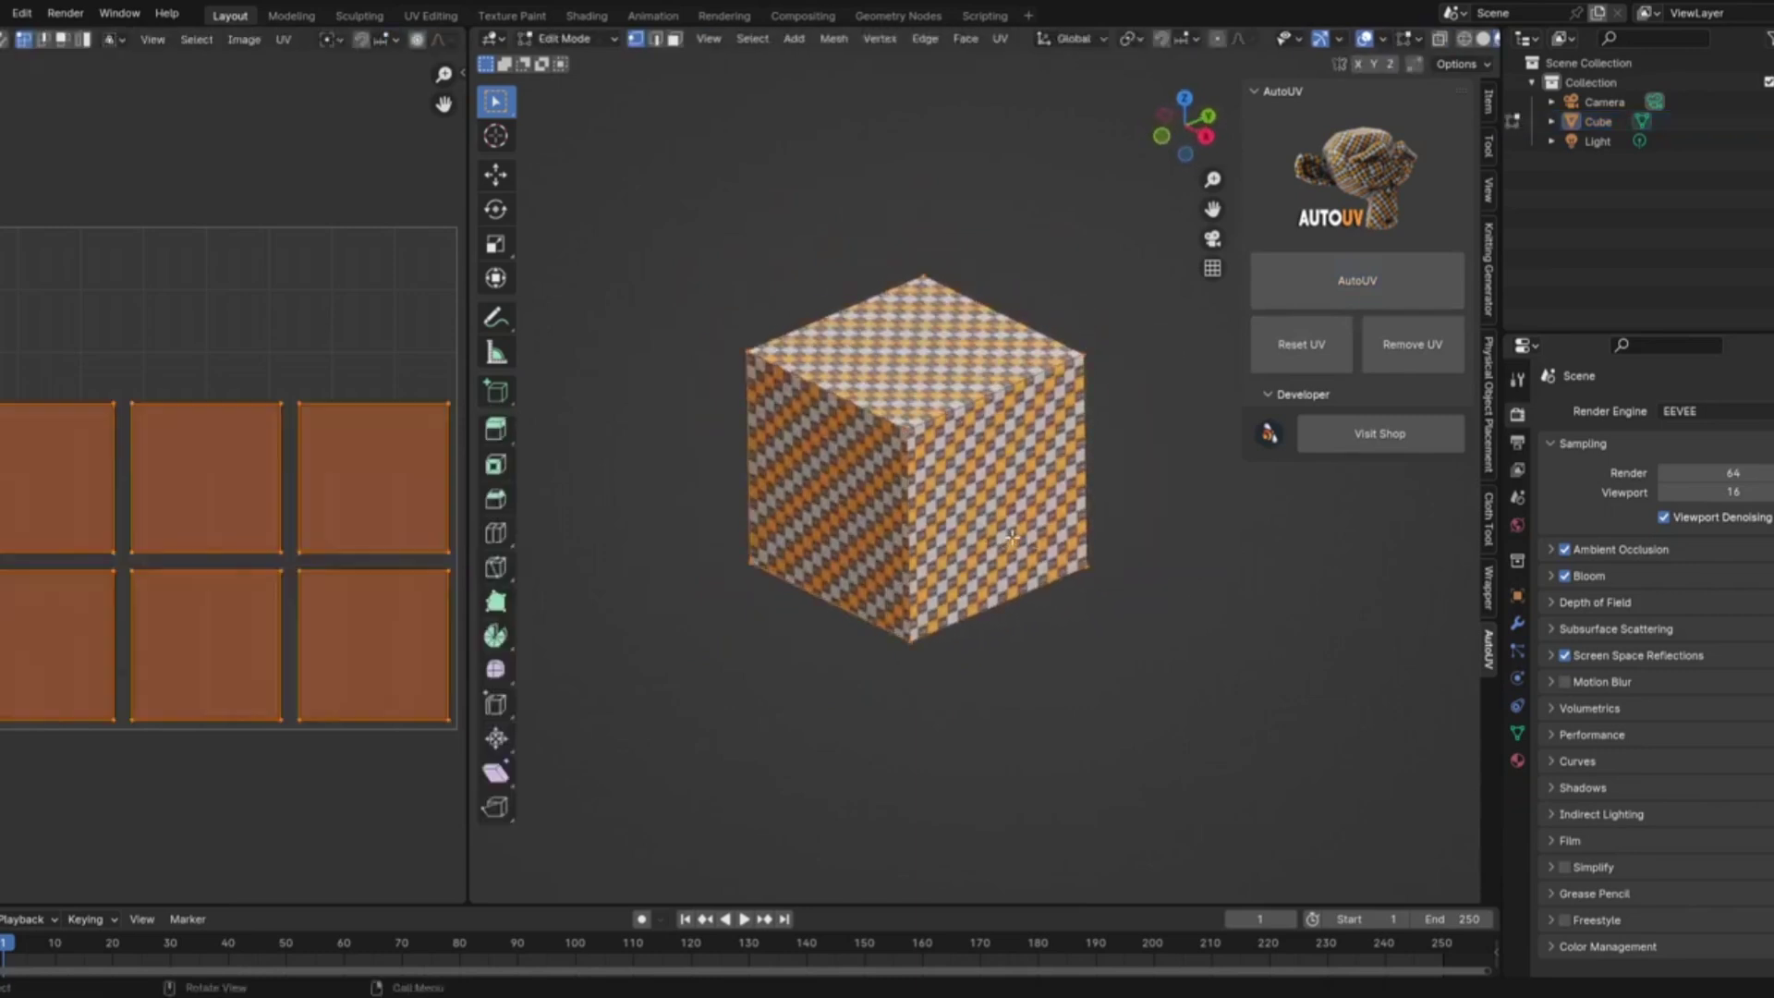
key("Tab")
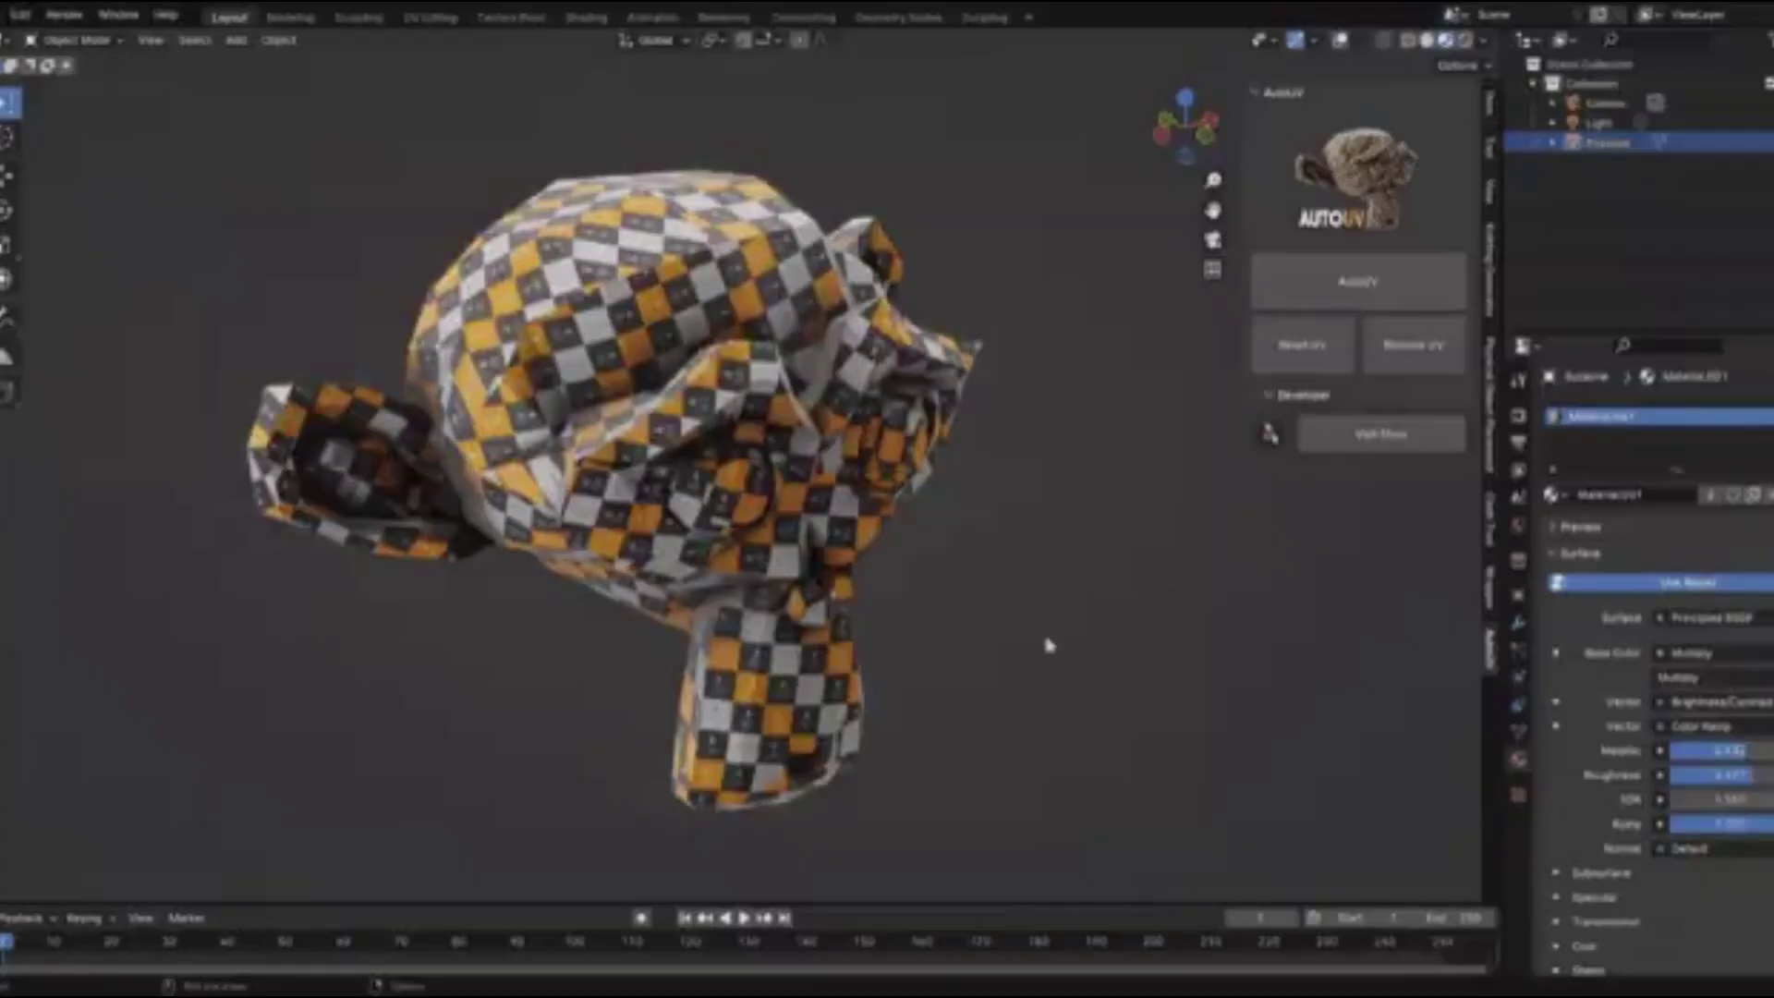
mouse_move(1045, 642)
middle_mouse_down()
mouse_move(857, 558)
mouse_move(999, 555)
middle_mouse_up()
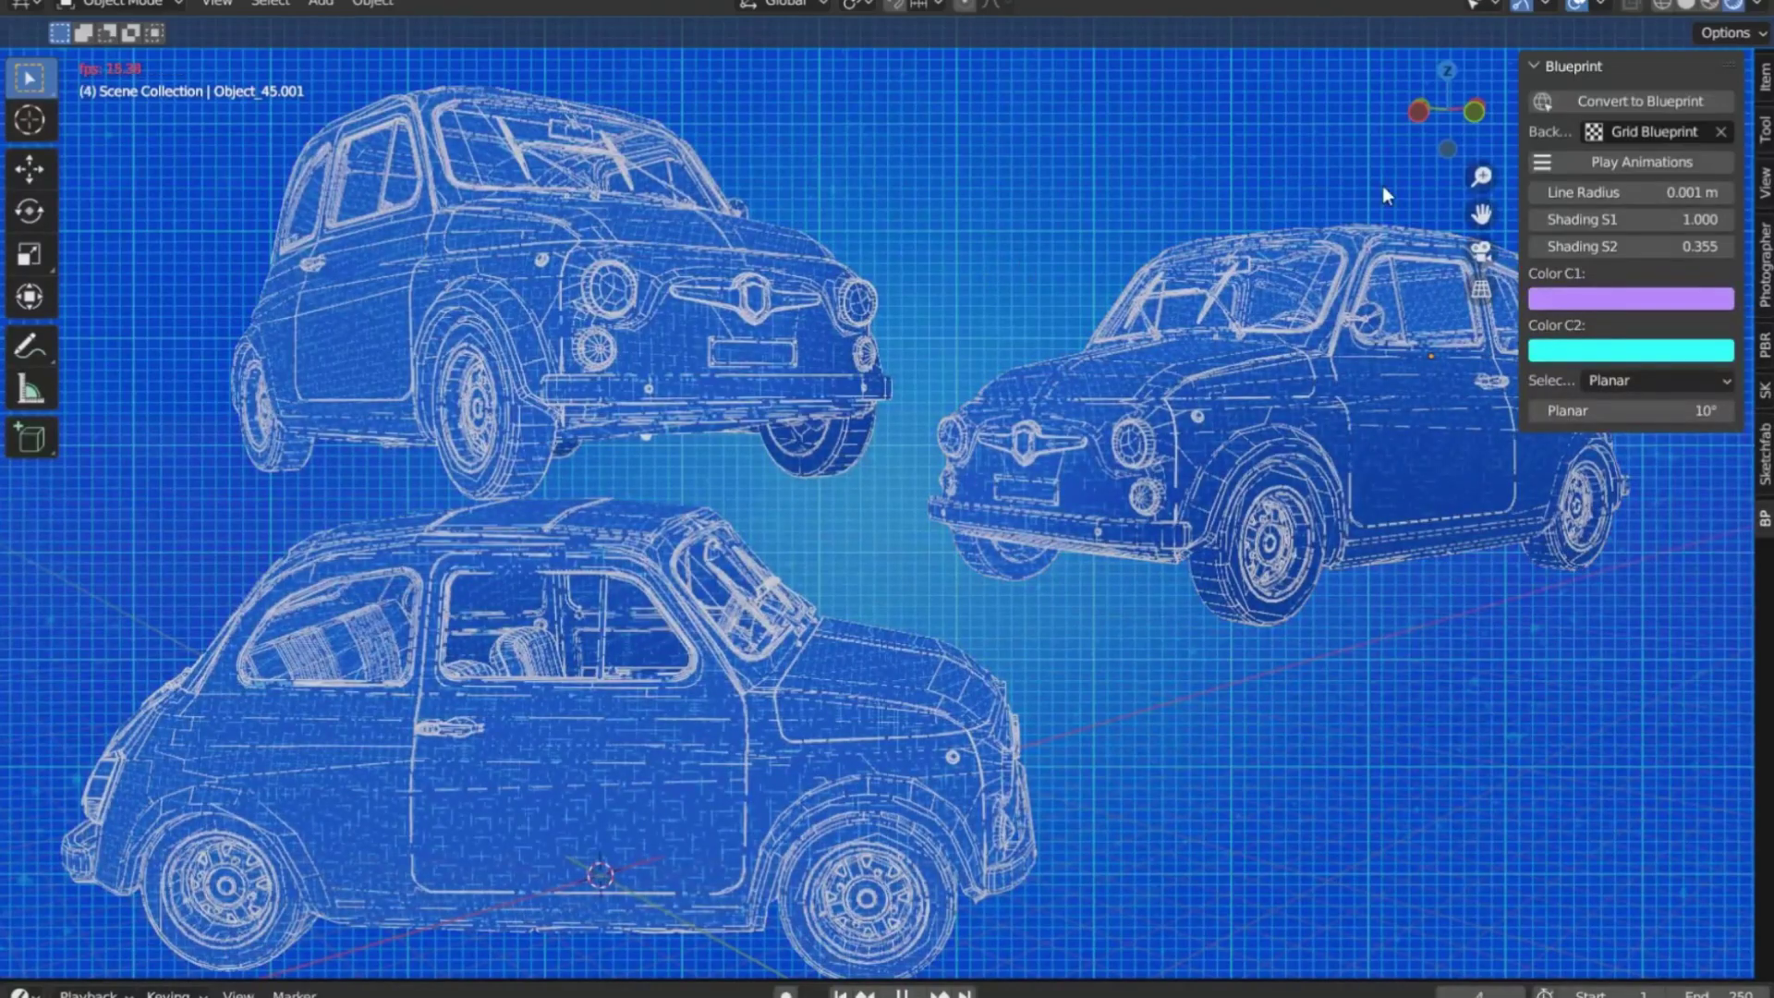
Step: Lower Shading S1 and S2, duplicate the blueprint motorbike, and play its collapse animation
left_click_drag(1581, 219, 1469, 220)
left_click_drag(1585, 247, 1526, 248)
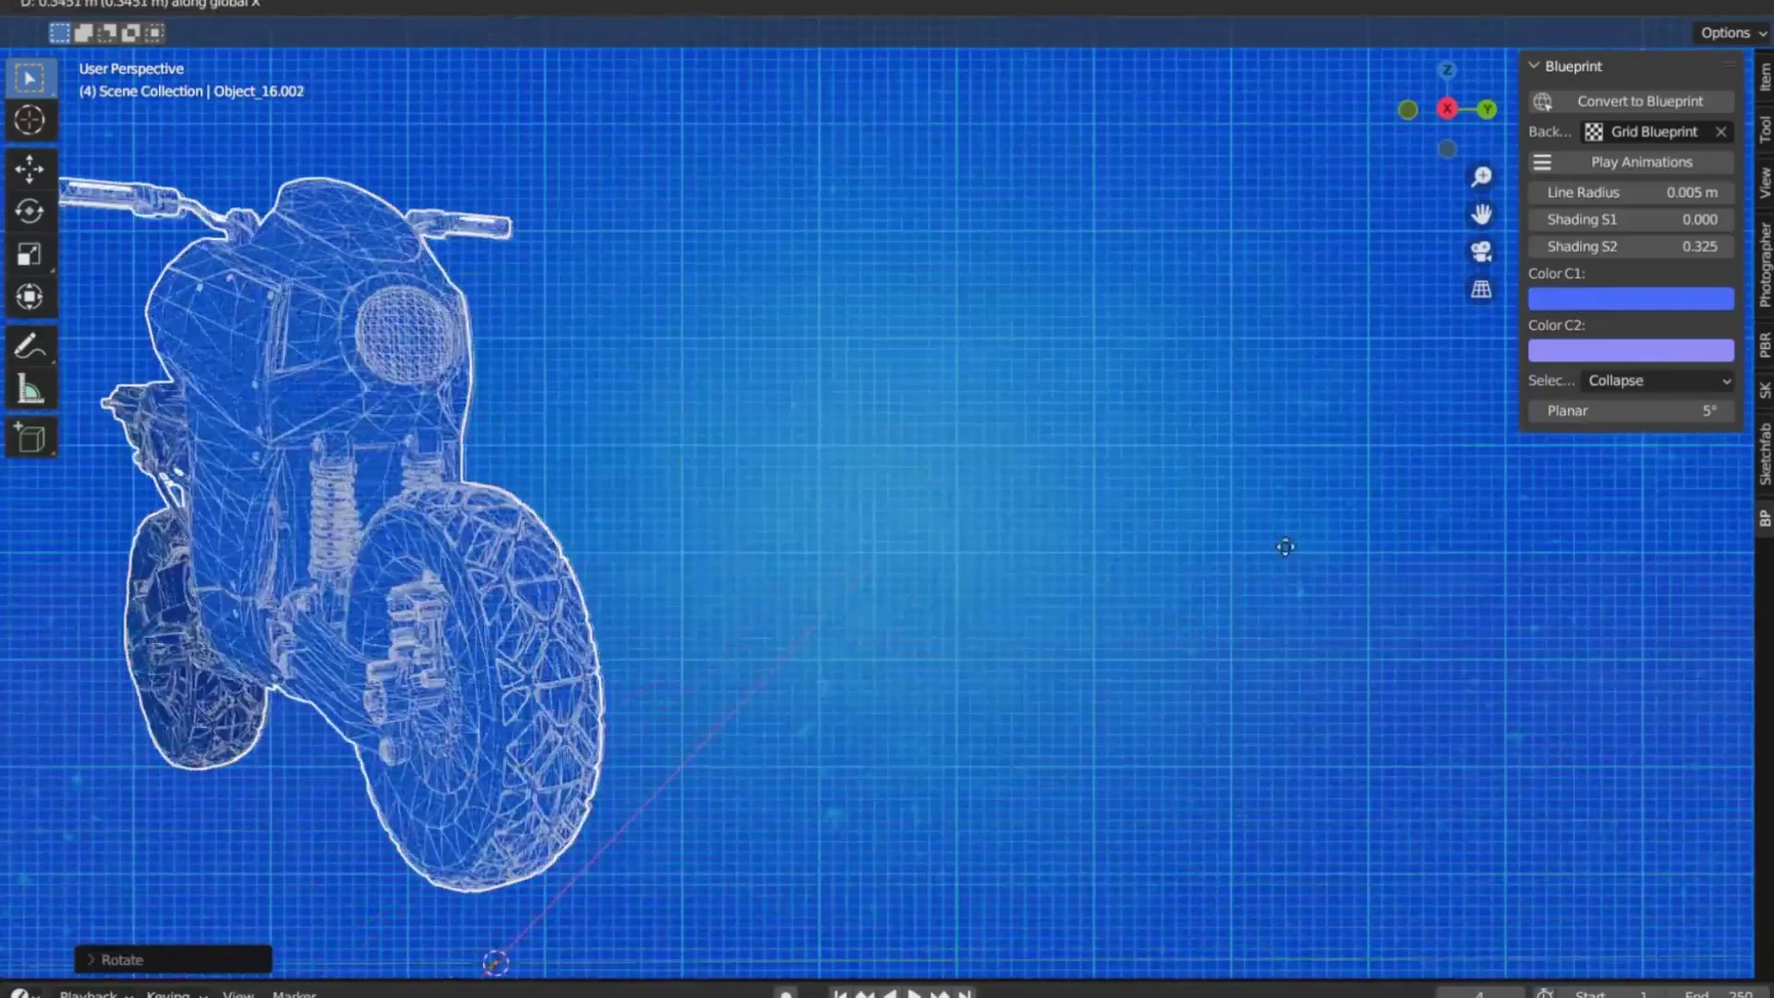
key("shift+d")
left_click(950, 586)
key("space")
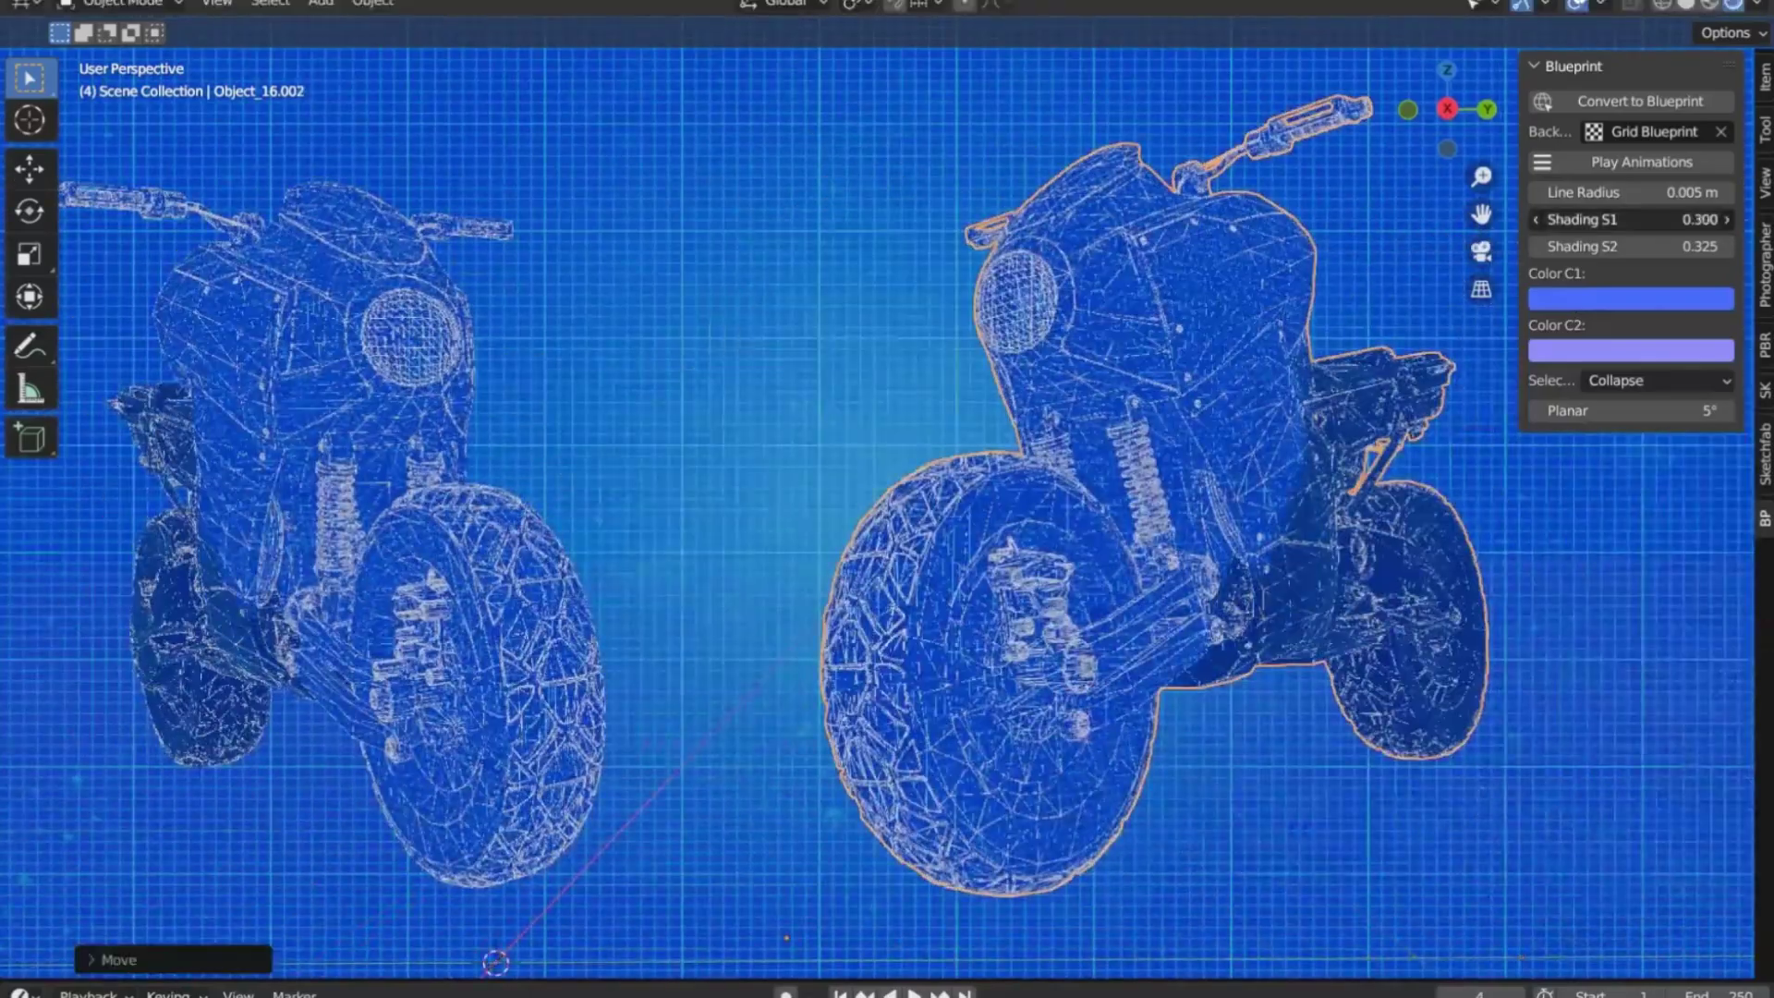
middle_click_drag(950, 585, 816, 354)
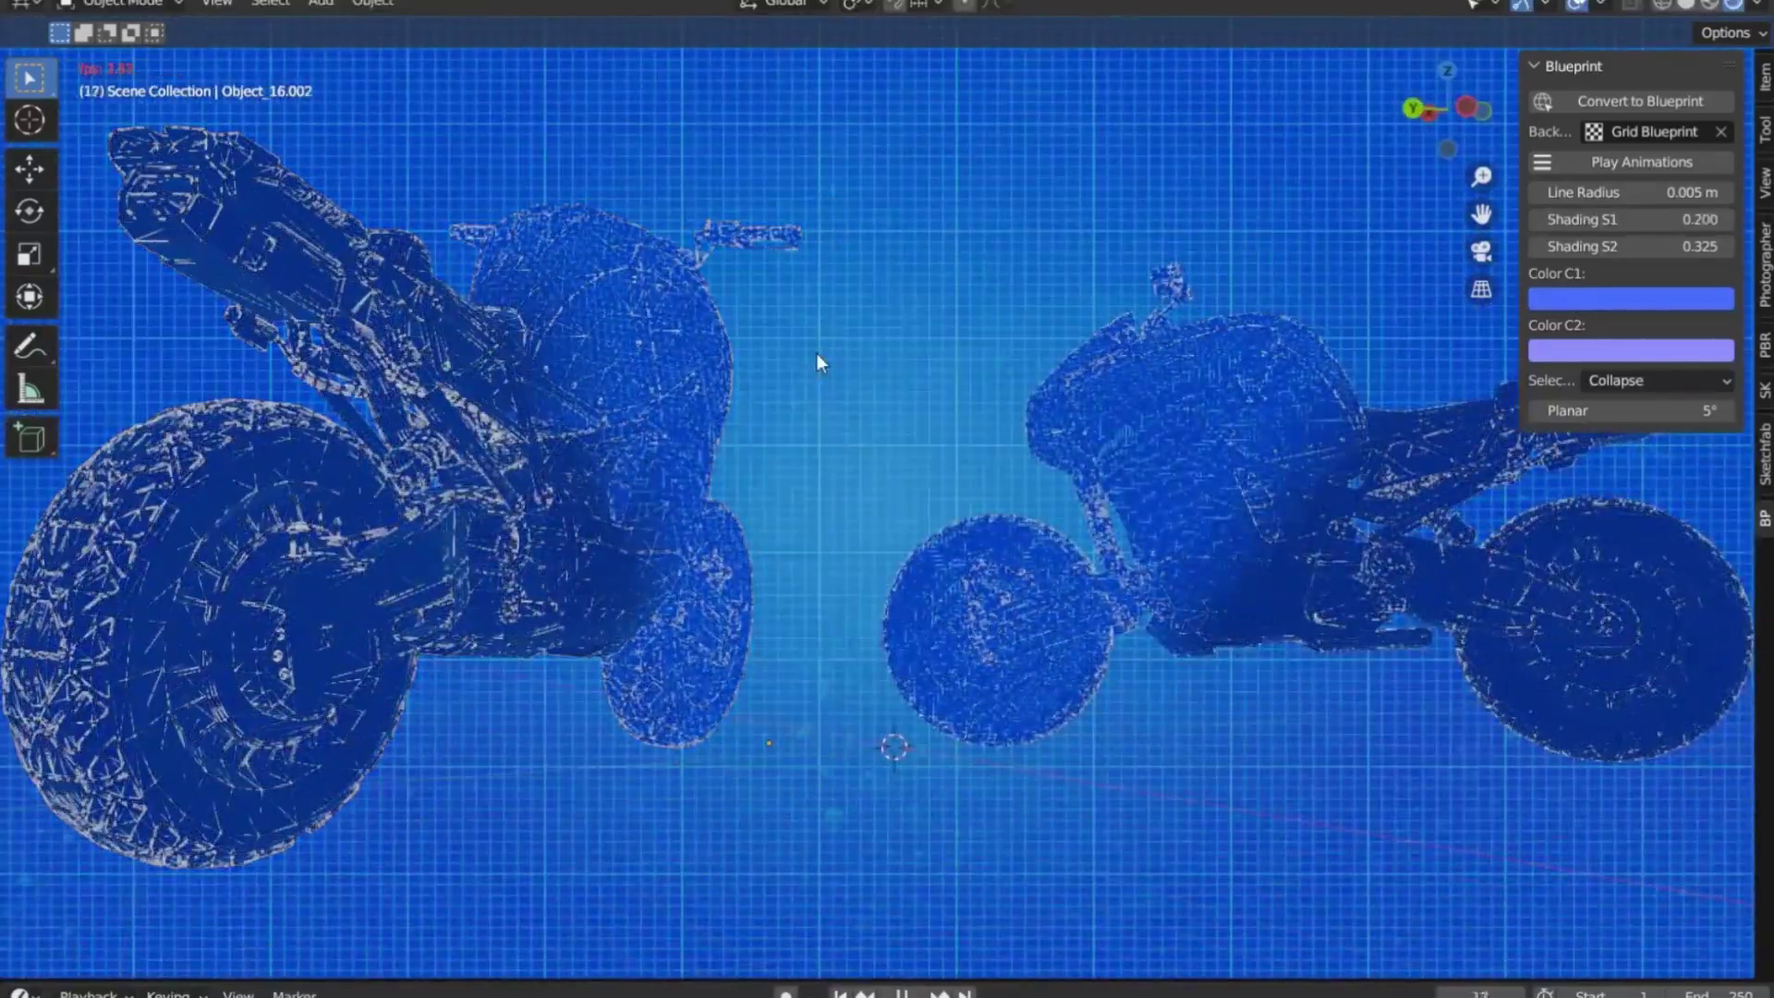
key("space")
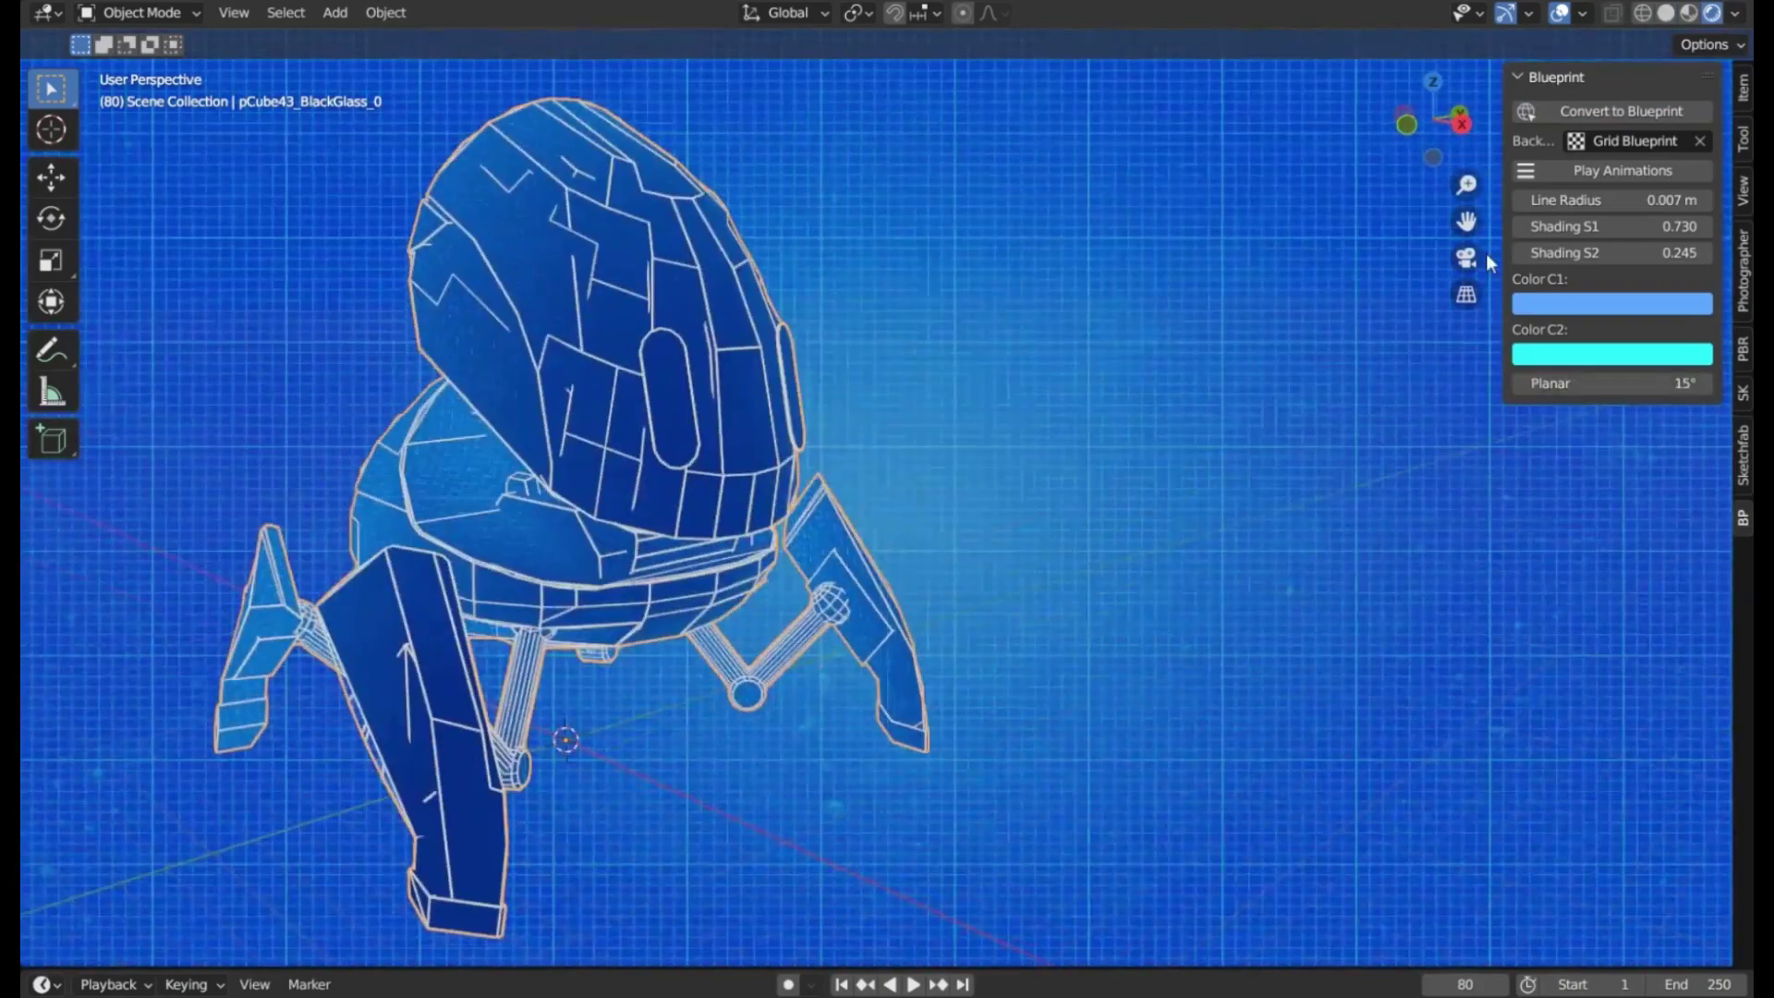
Step: Raise Shading S2 to 0.355, recolour C1, add a Z-rotated robot copy, and play the walk
left_click_drag(1615, 252, 1663, 252)
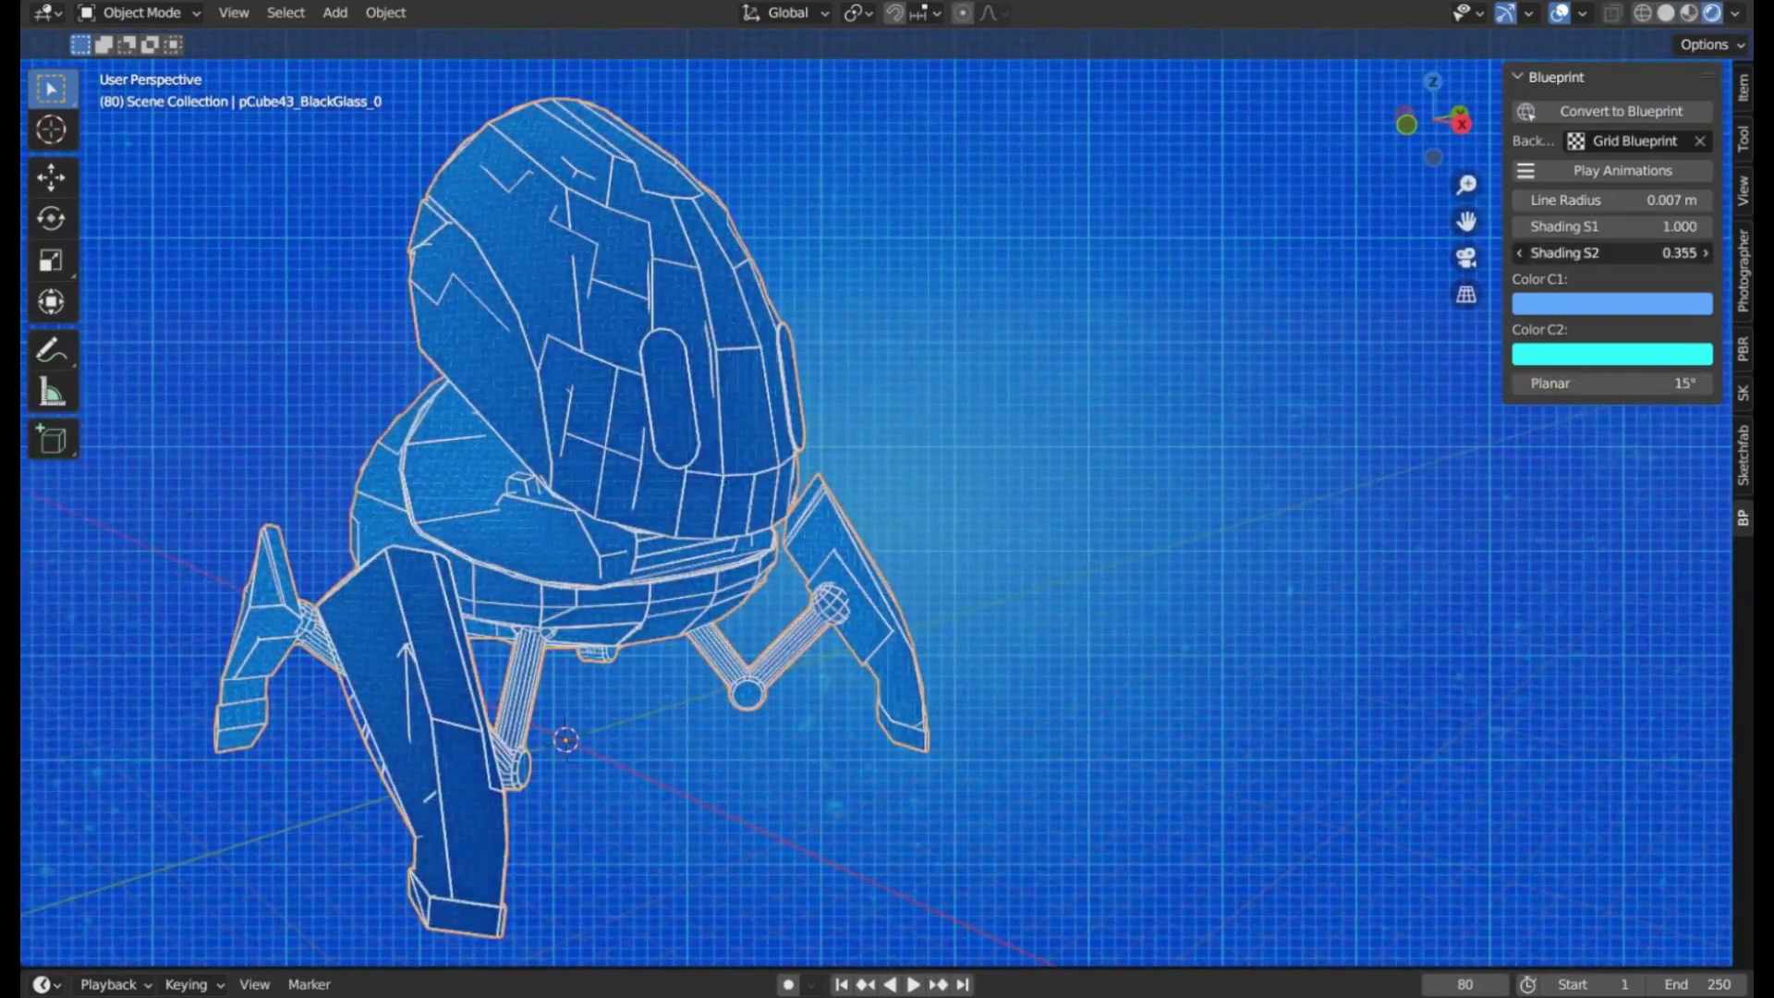
left_click(1613, 304)
key("shift+d")
key("r")
key("z")
left_click(986, 586)
middle_click_drag(985, 585, 1061, 575)
left_click(1581, 169)
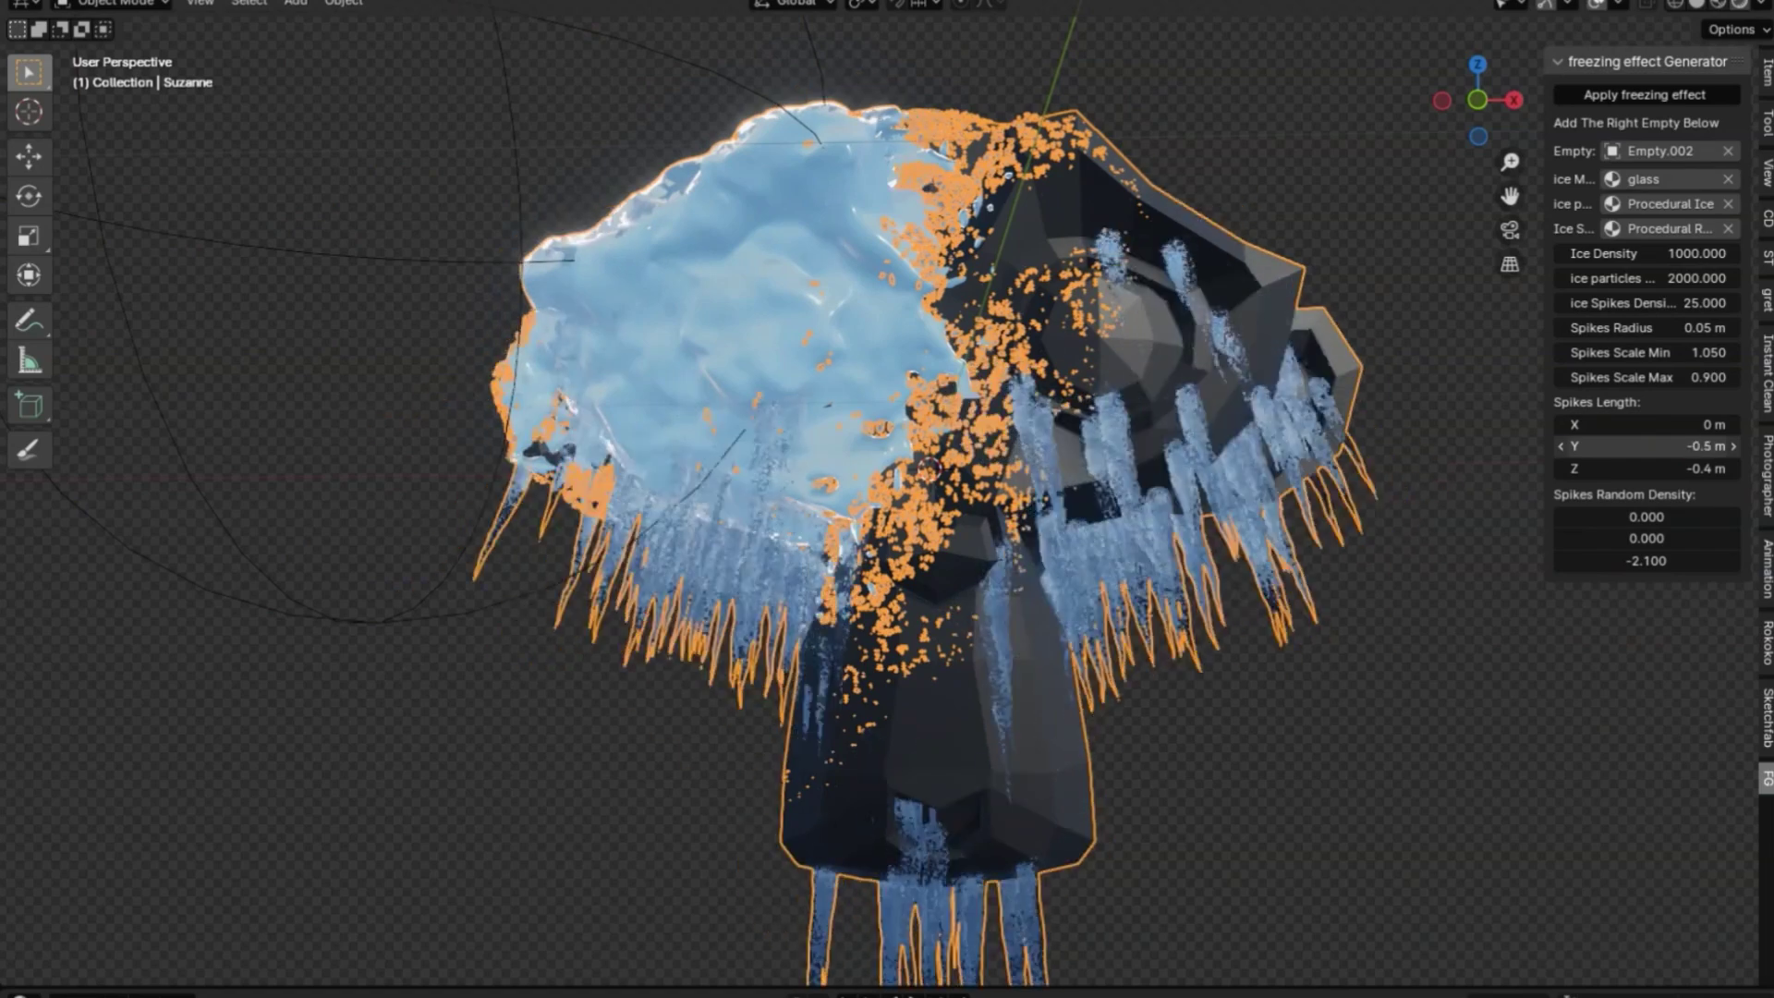
Step: Lengthen the ice spikes and try the Icy Snow.002, Sugar Cube and Snow.001 ice materials
left_click_drag(1650, 425, 1643, 268)
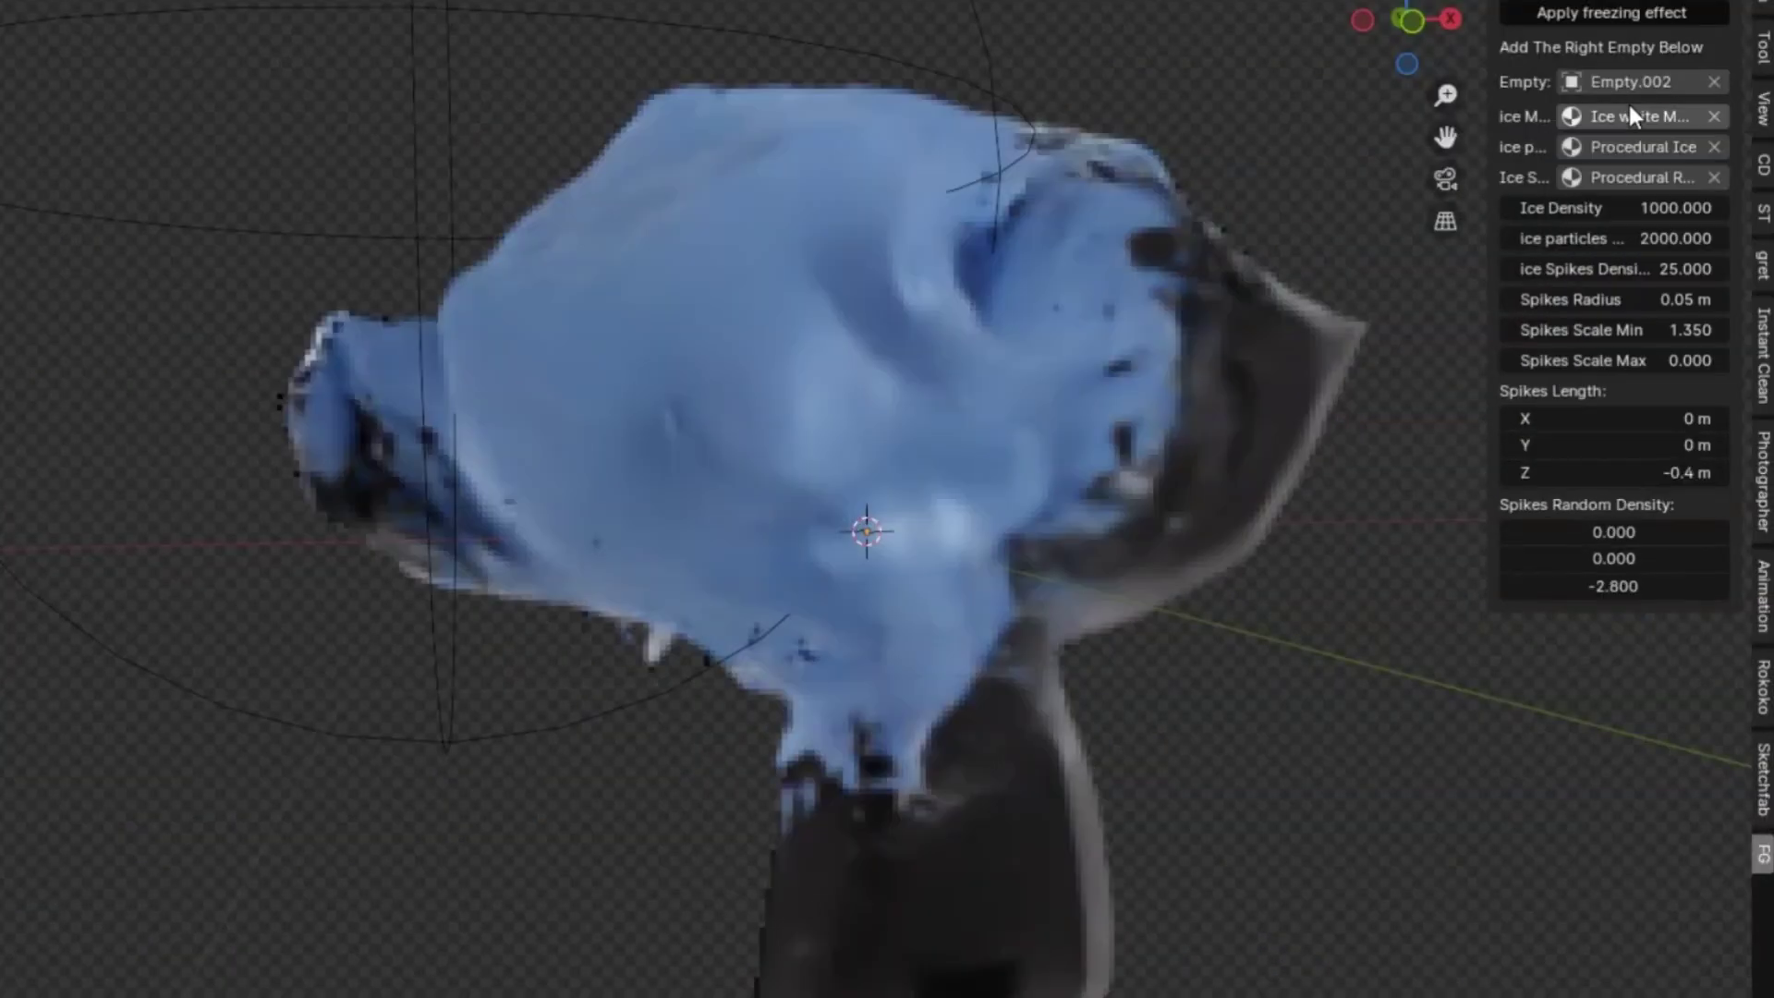
left_click(1626, 114)
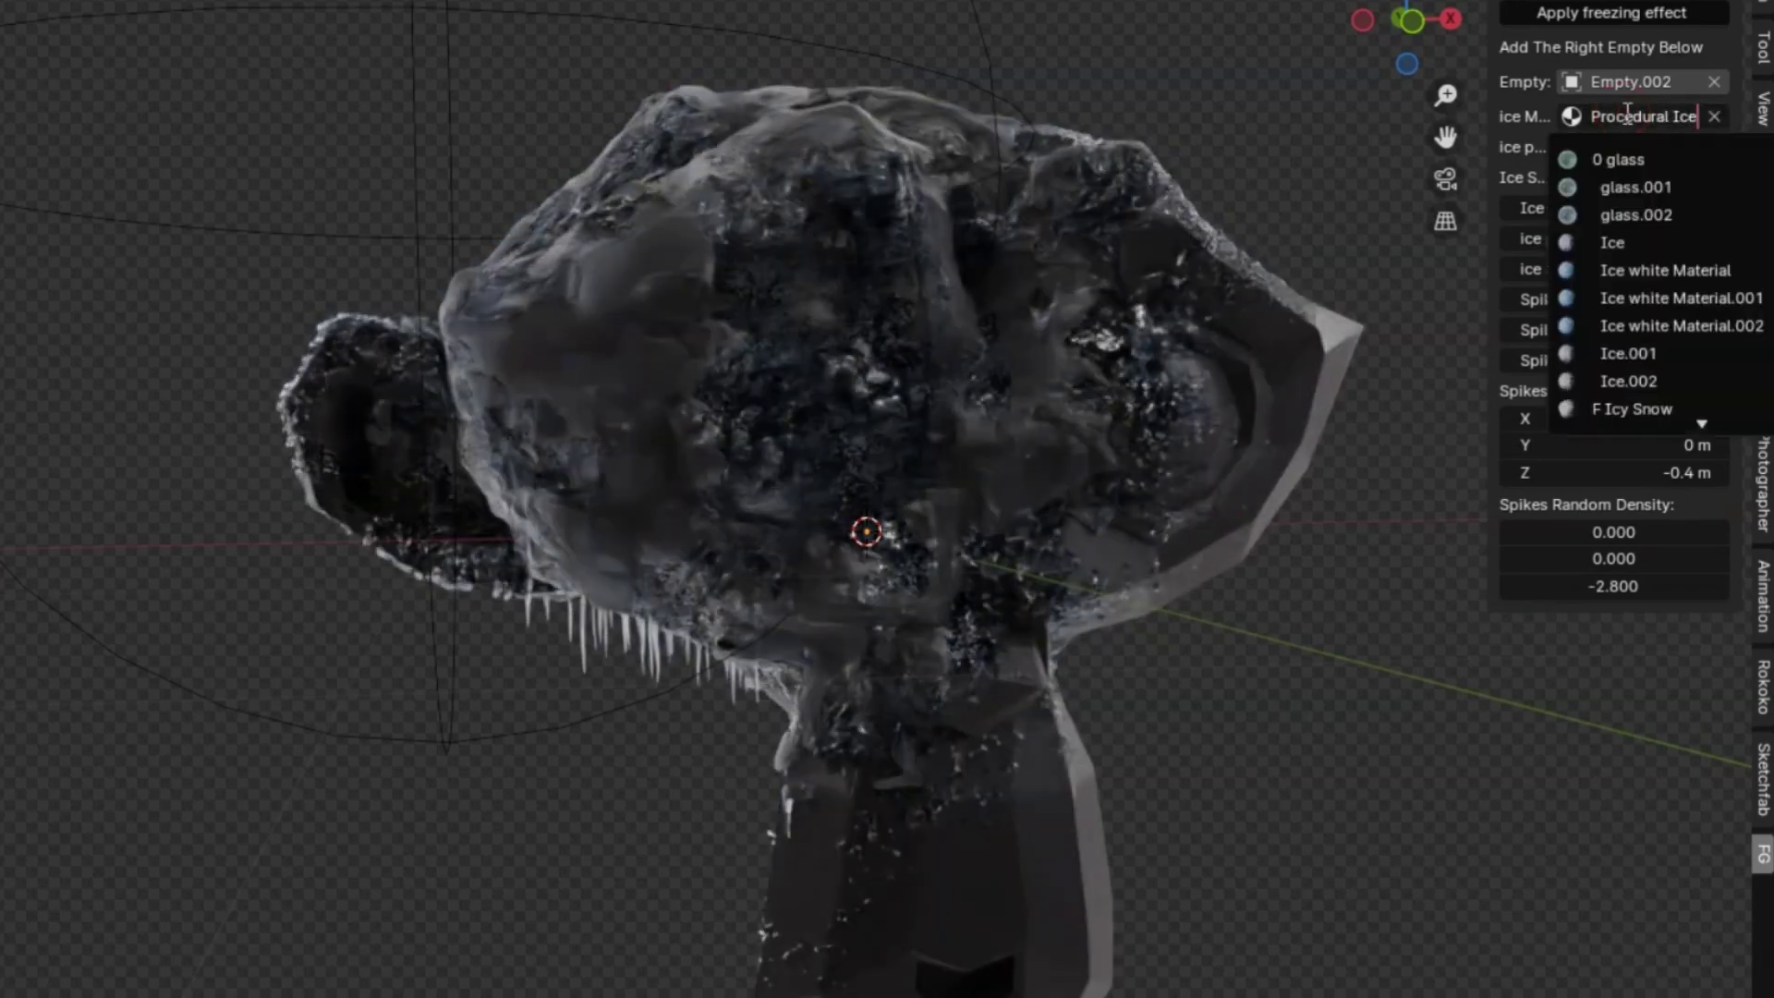
left_click(1639, 160)
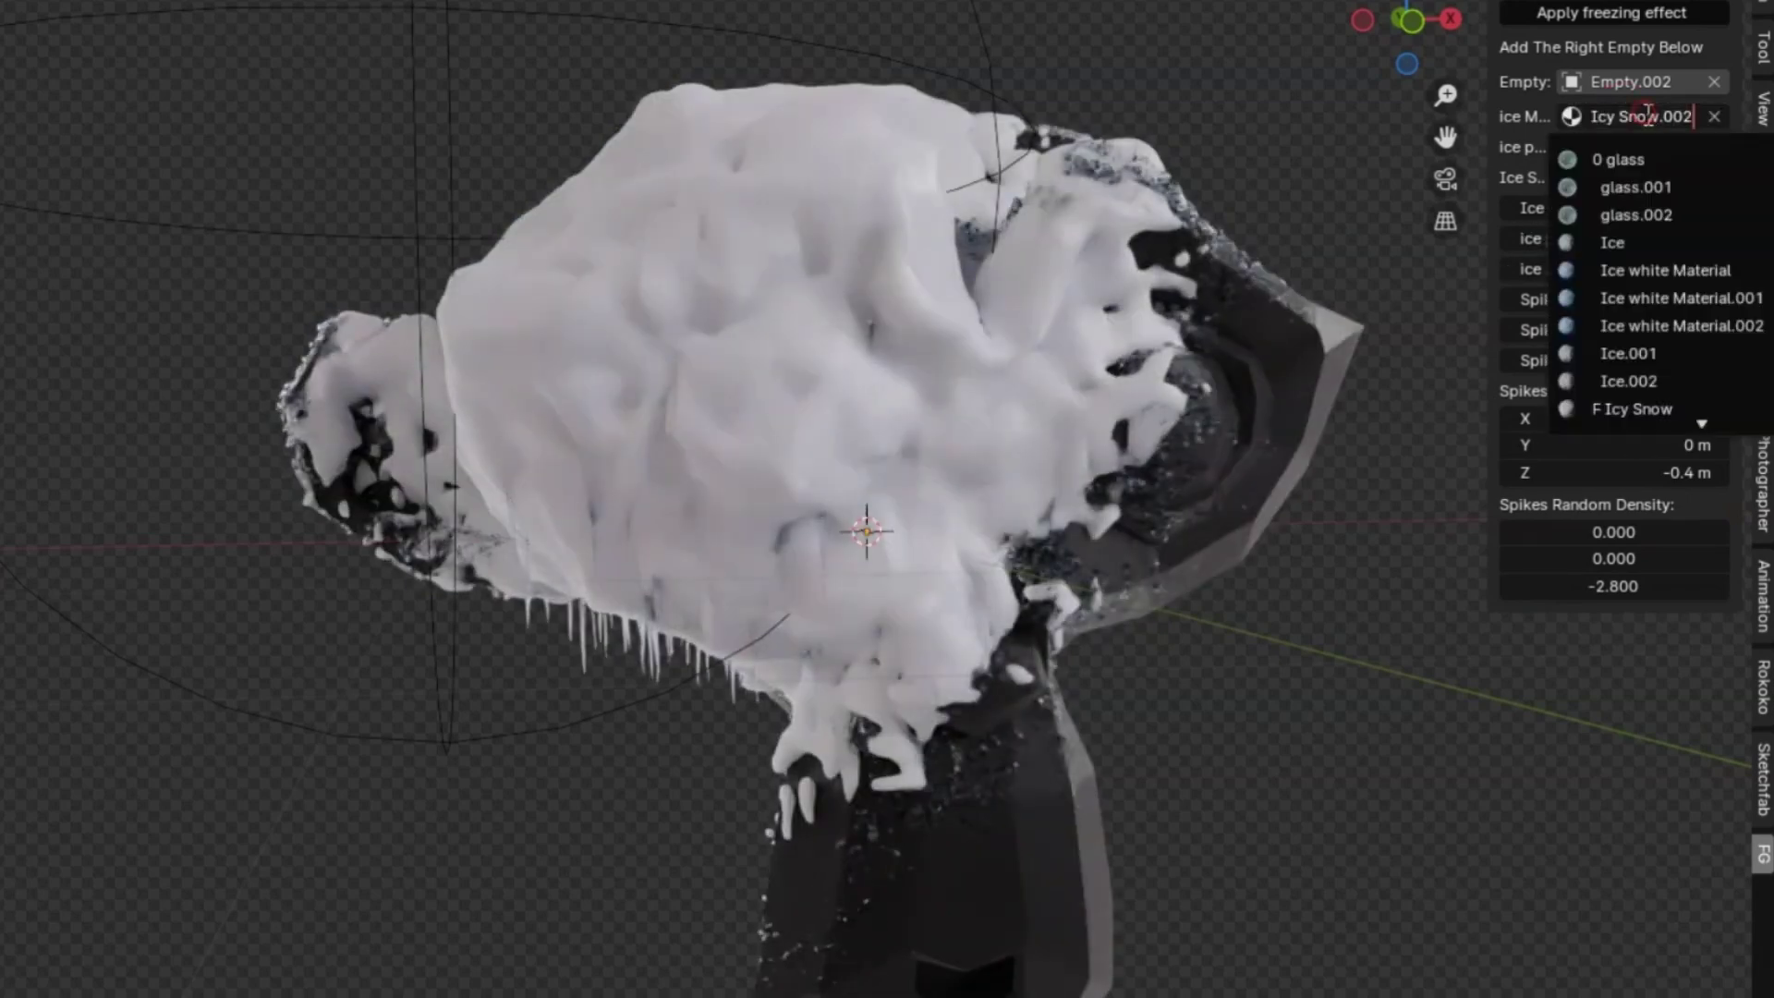
left_click(1663, 380)
left_click(1649, 116)
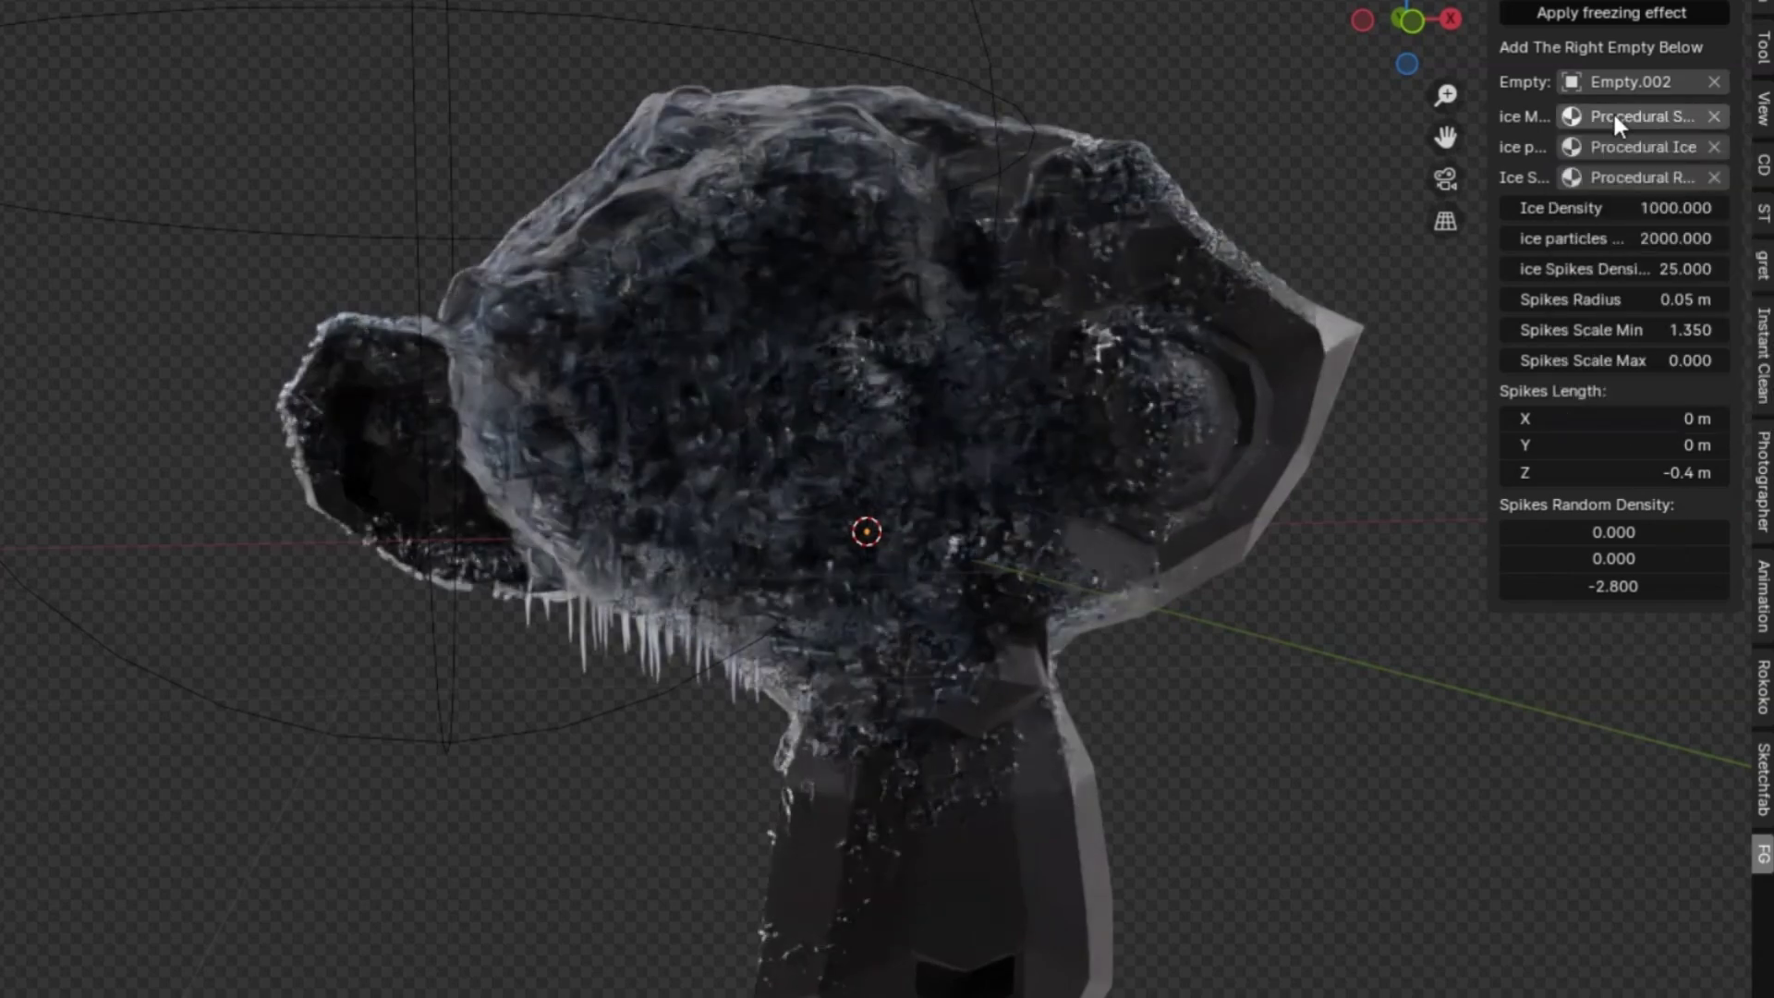
left_click(1663, 408)
left_click(1615, 116)
left_click(1637, 380)
left_click(1625, 115)
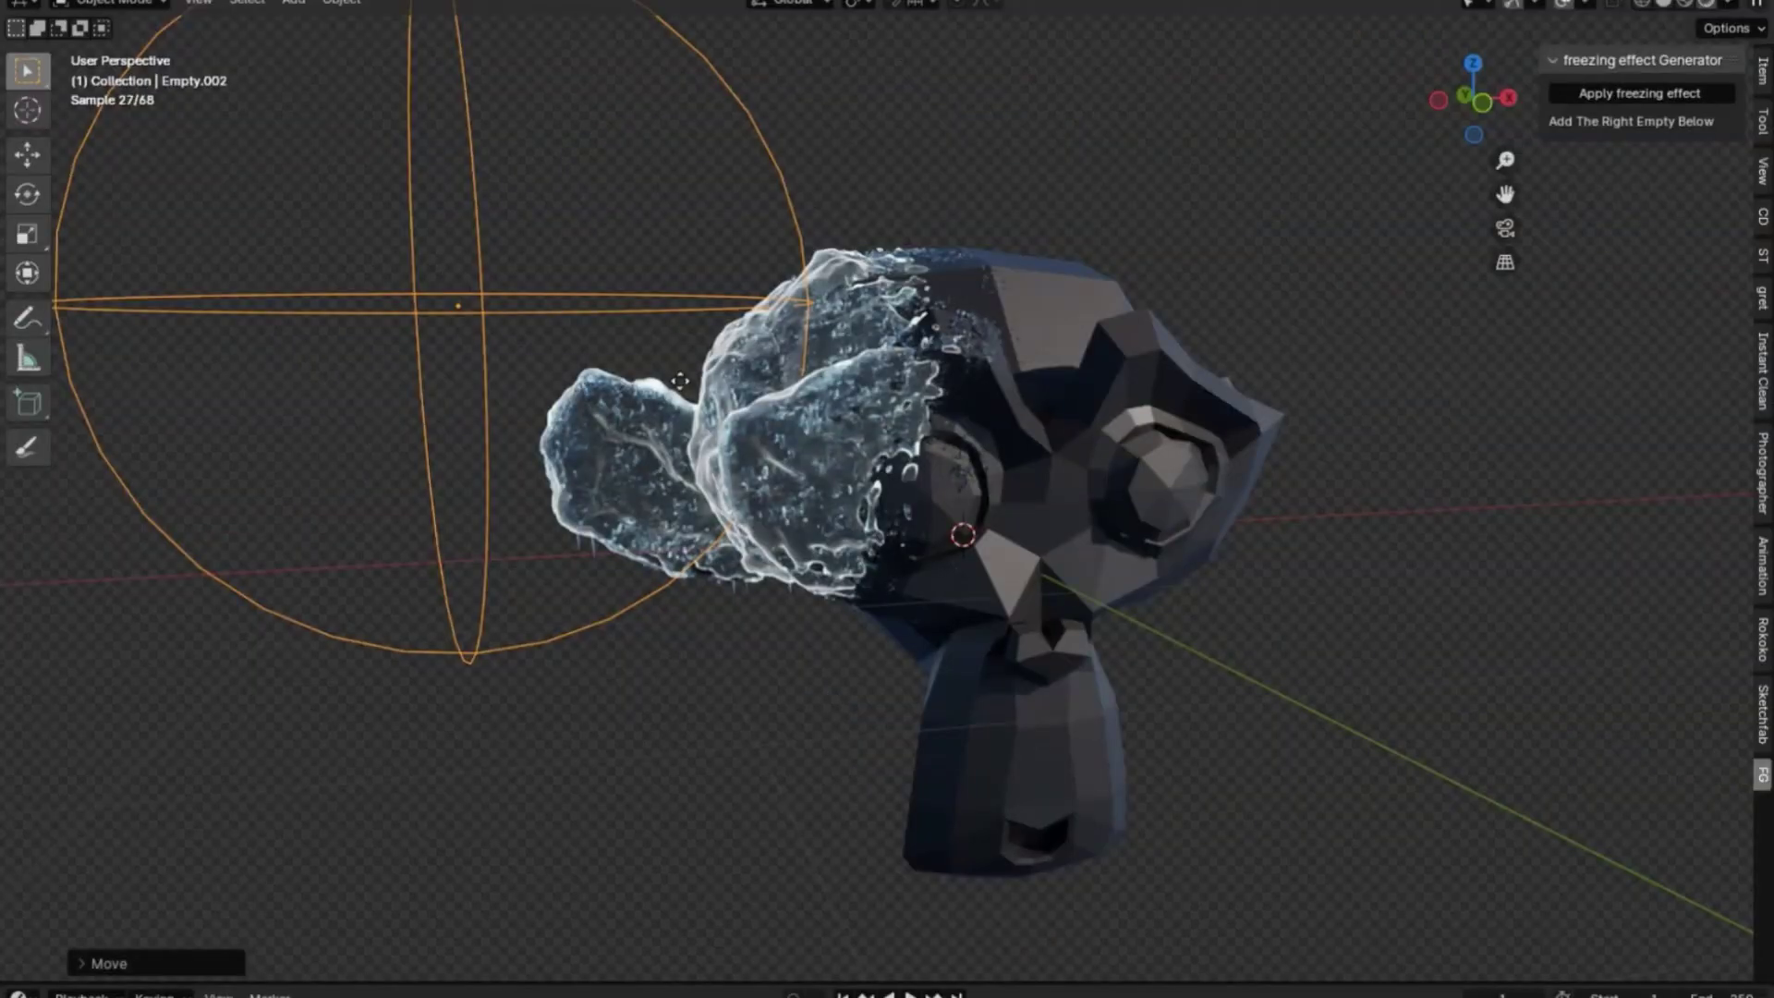
Step: Move the freeze empty up and left to spread ice over the monkey's head
left_click(870, 431)
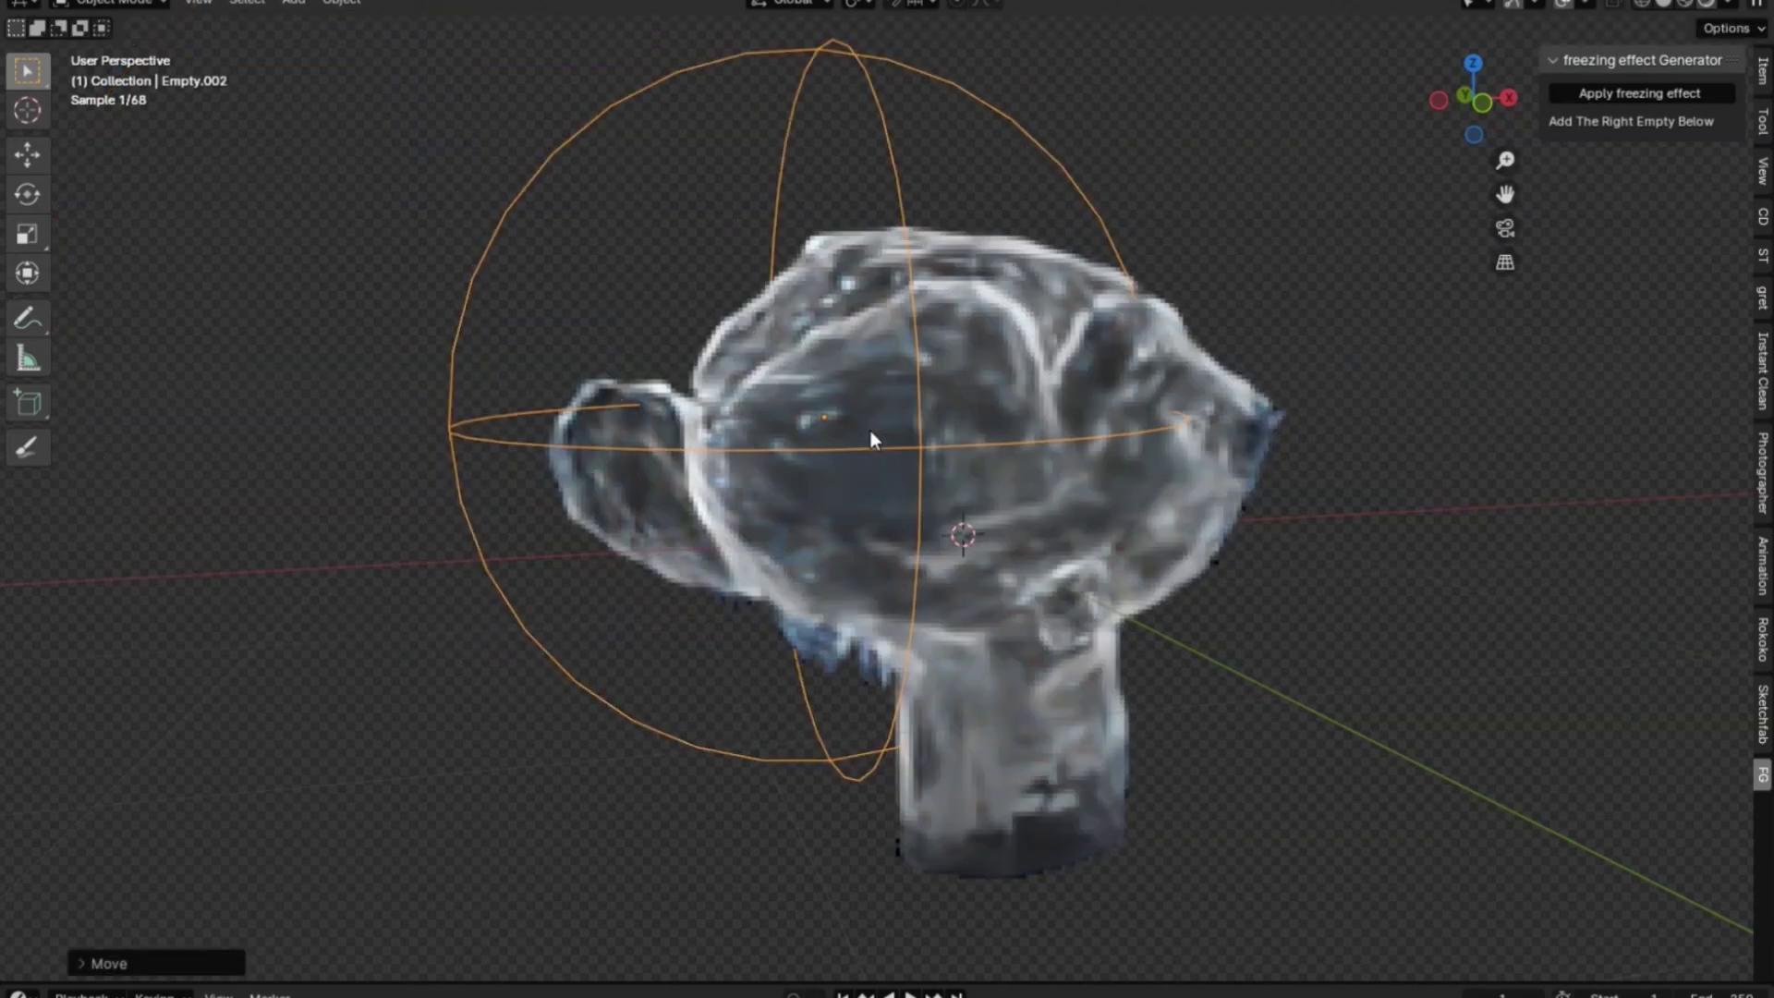
mouse_move(1092, 521)
middle_mouse_down()
mouse_move(958, 515)
mouse_move(686, 380)
middle_mouse_up()
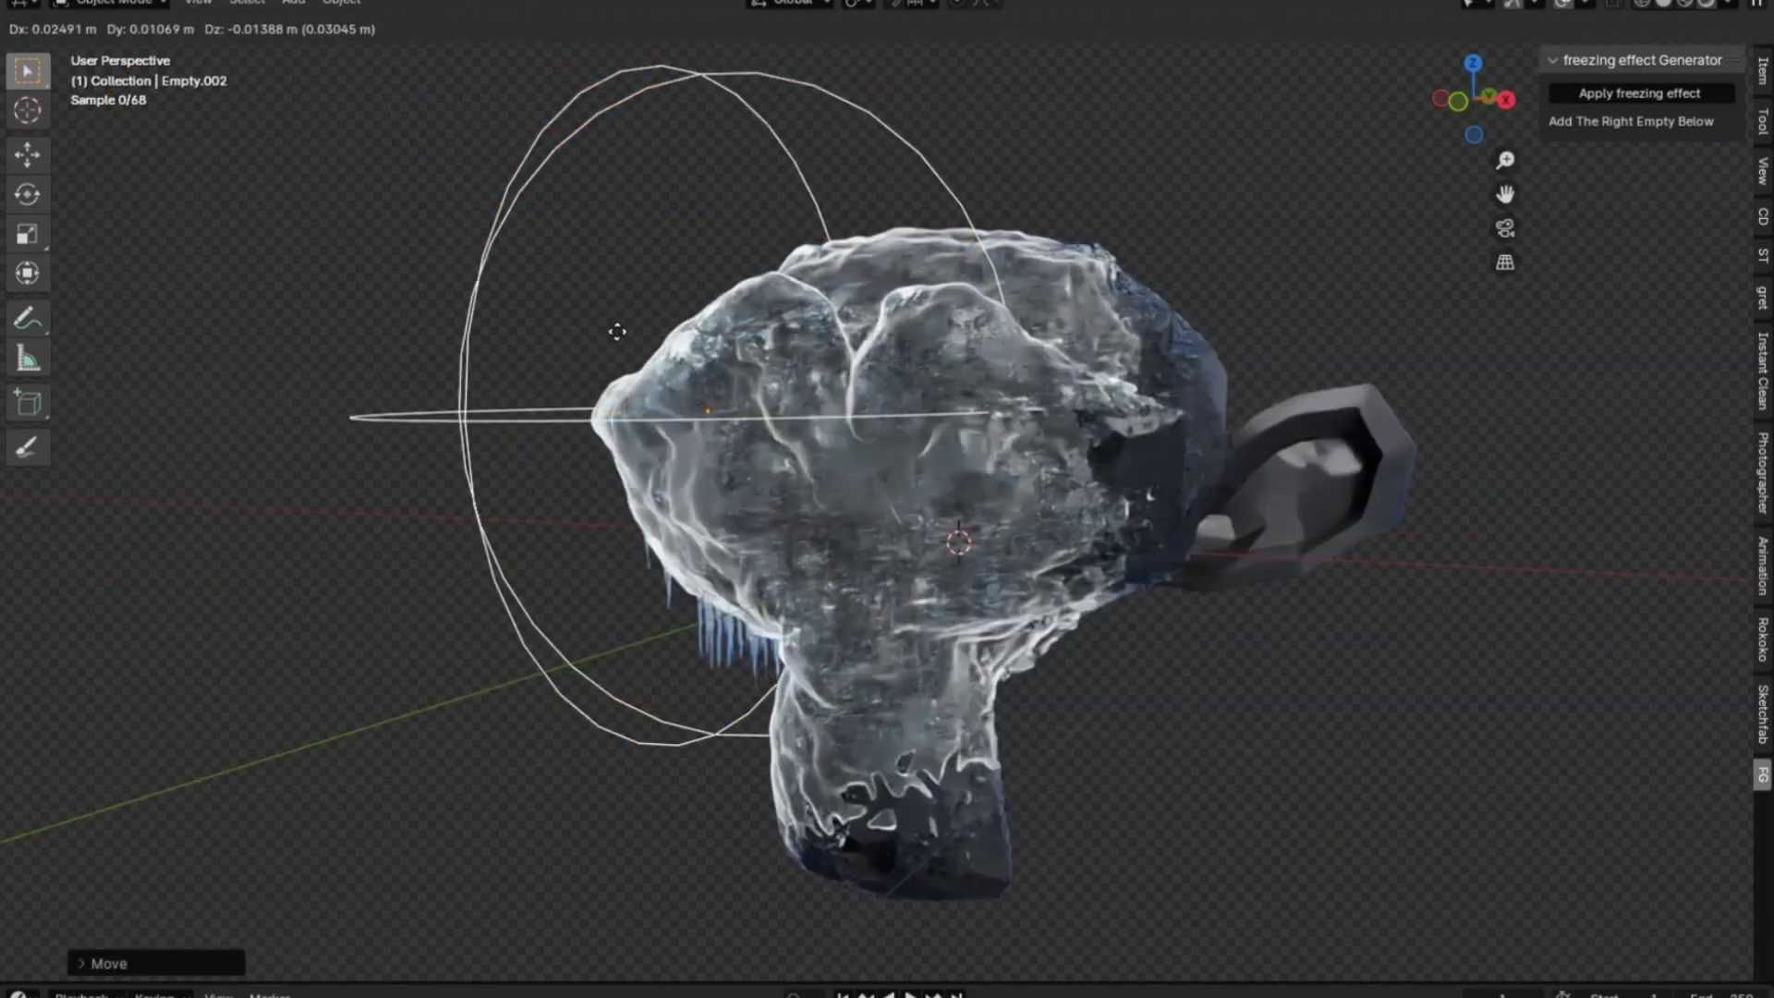
left_click(989, 612)
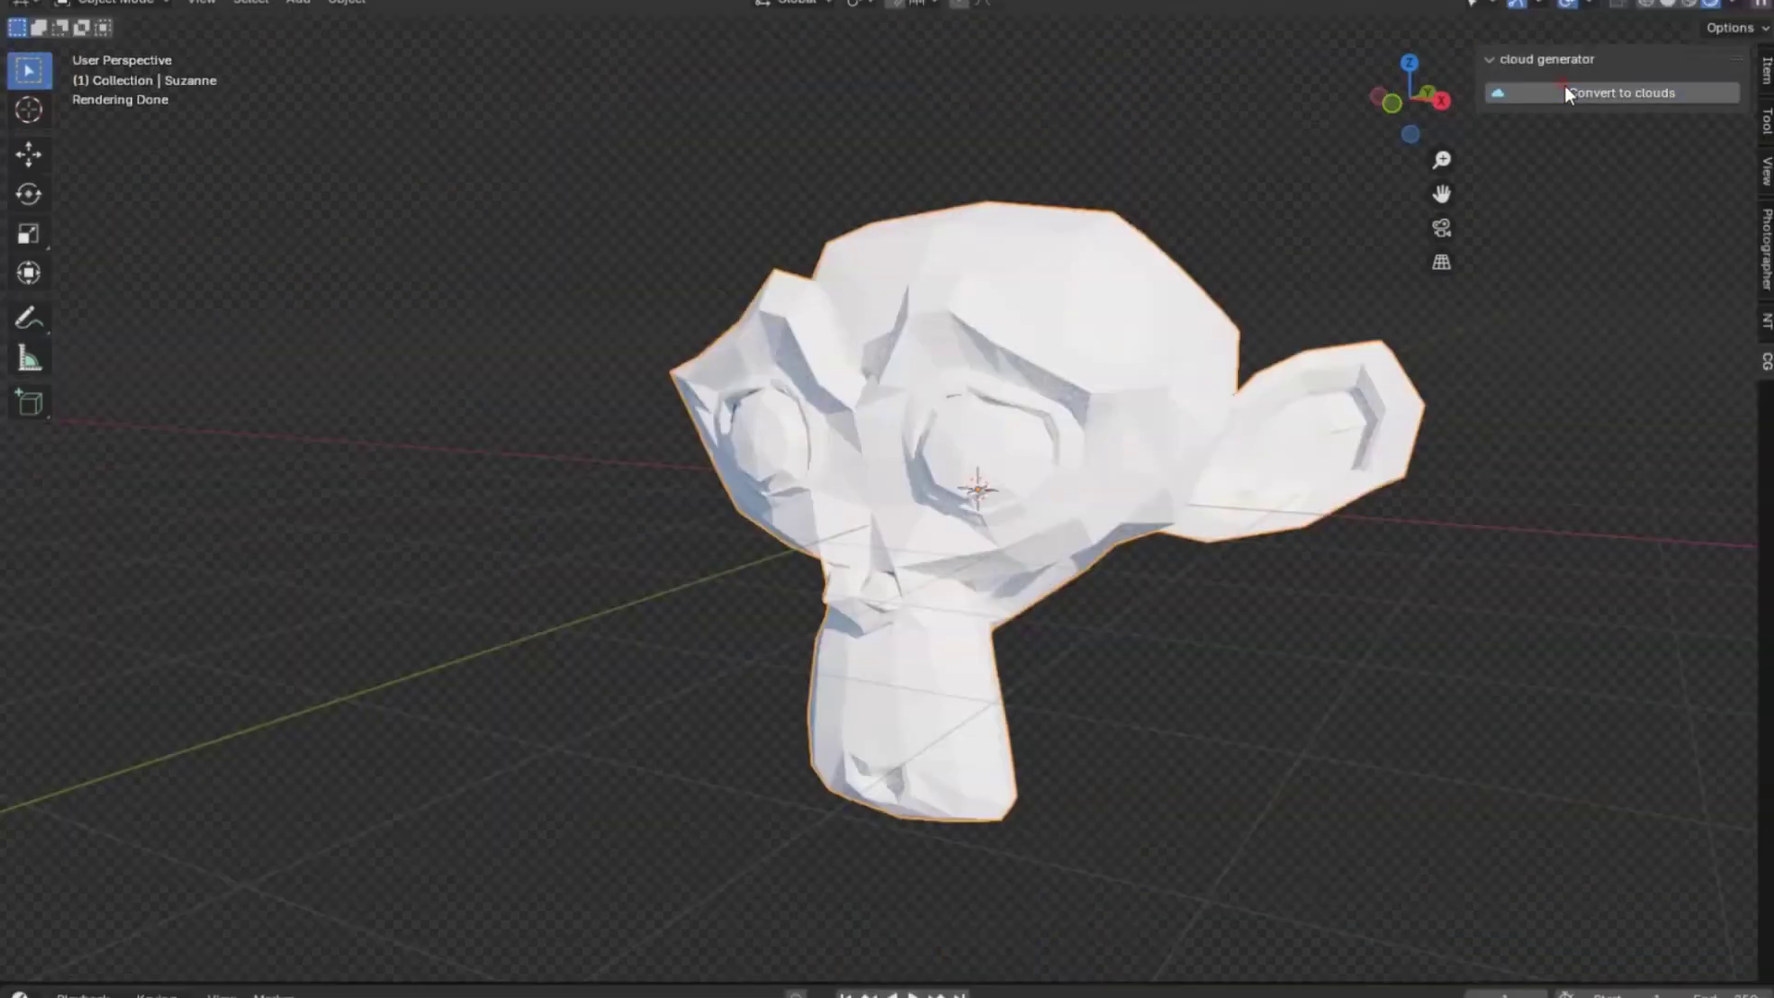
Step: Convert the monkey to a cloud with V Density -0.150 and Density 2 at 3.470
left_click(1565, 93)
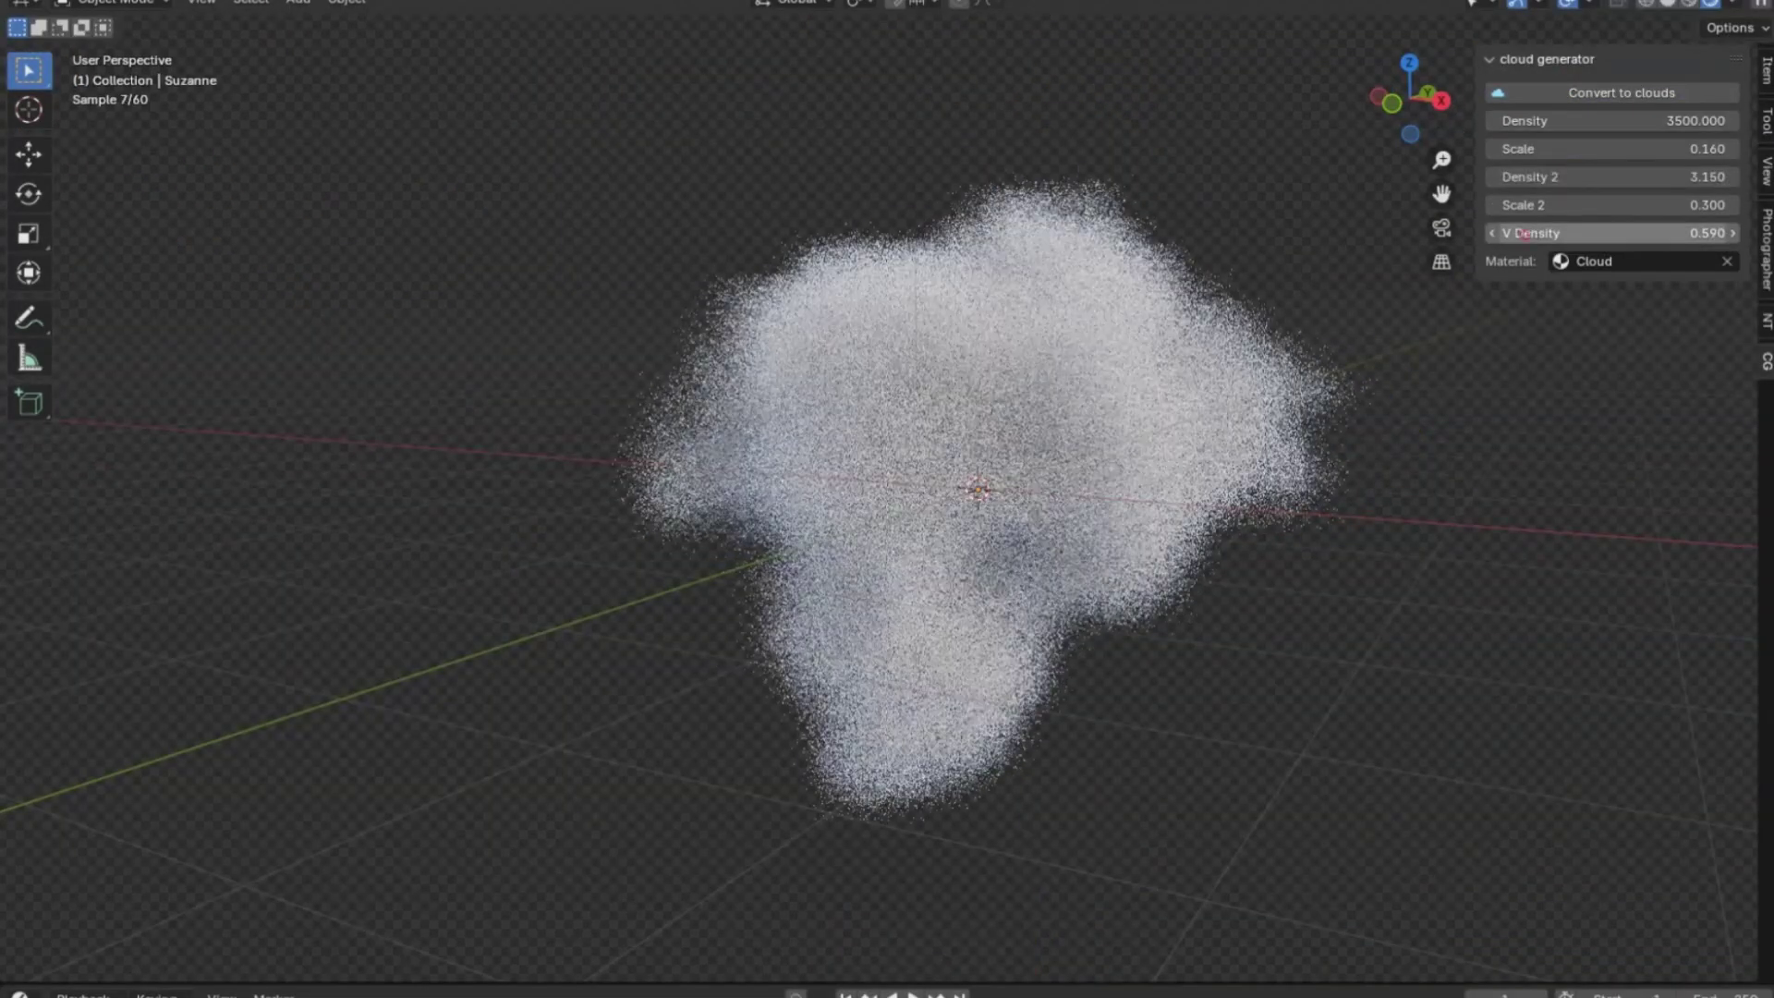
left_click_drag(1520, 233, 1442, 233)
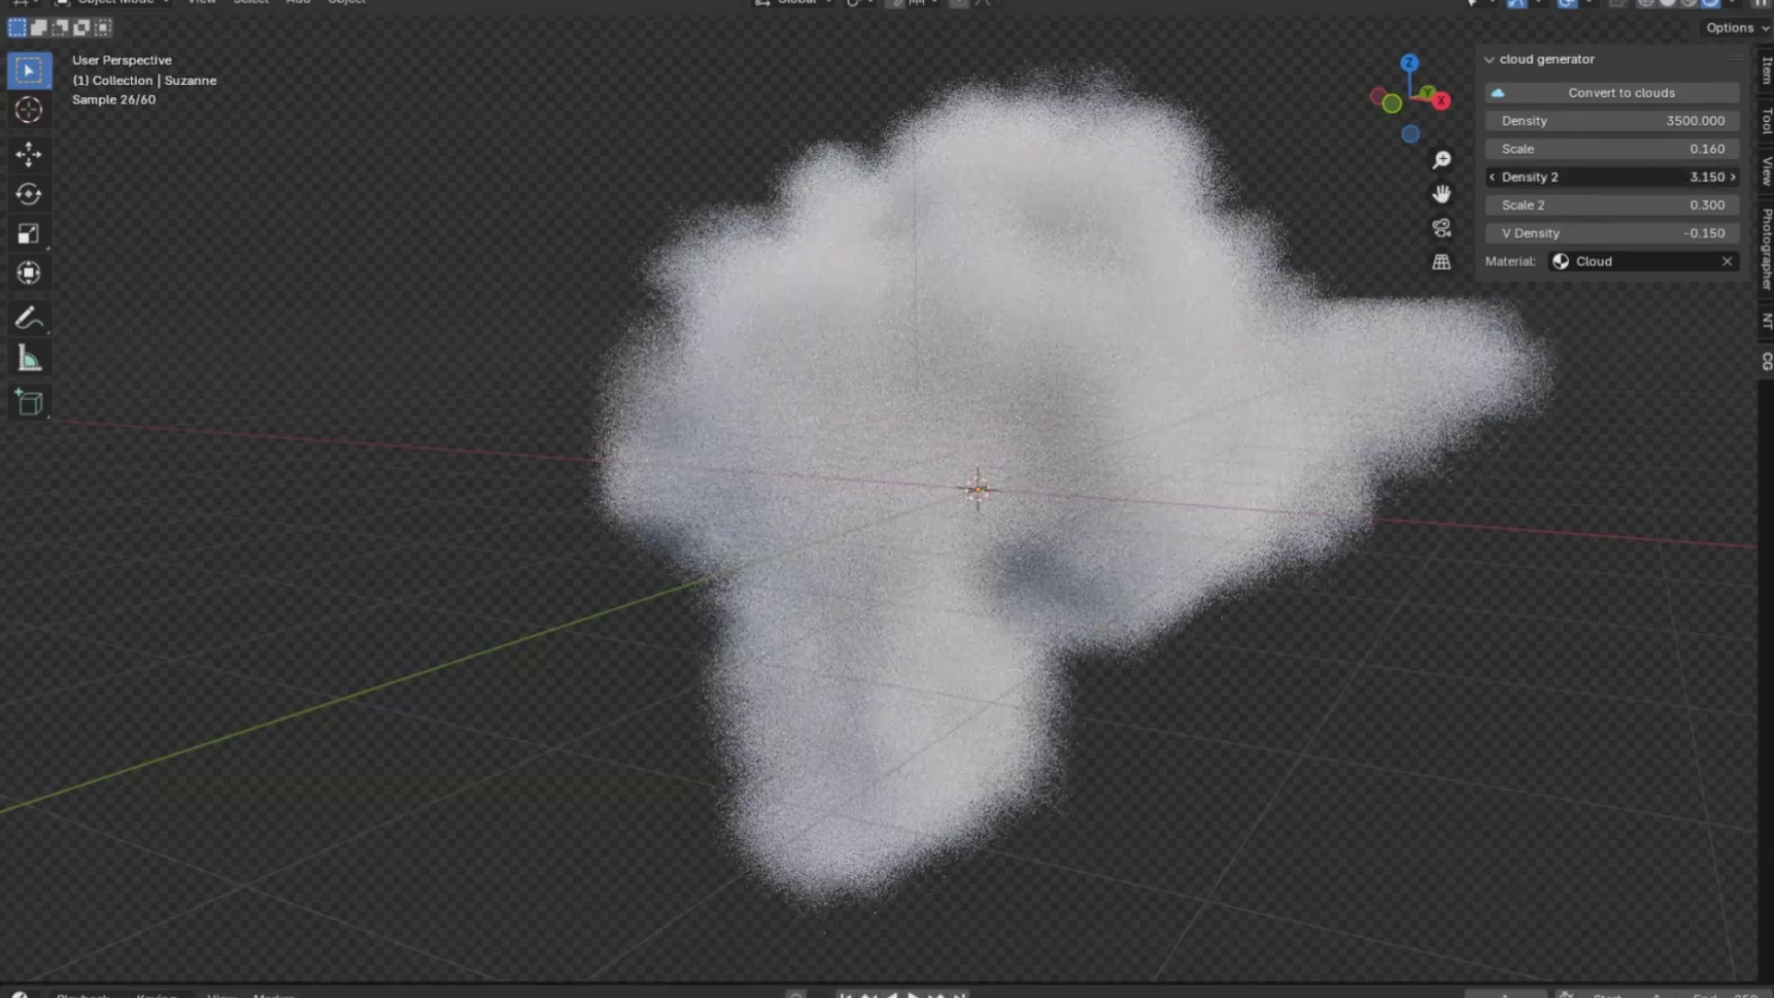
left_click_drag(1593, 191, 1649, 191)
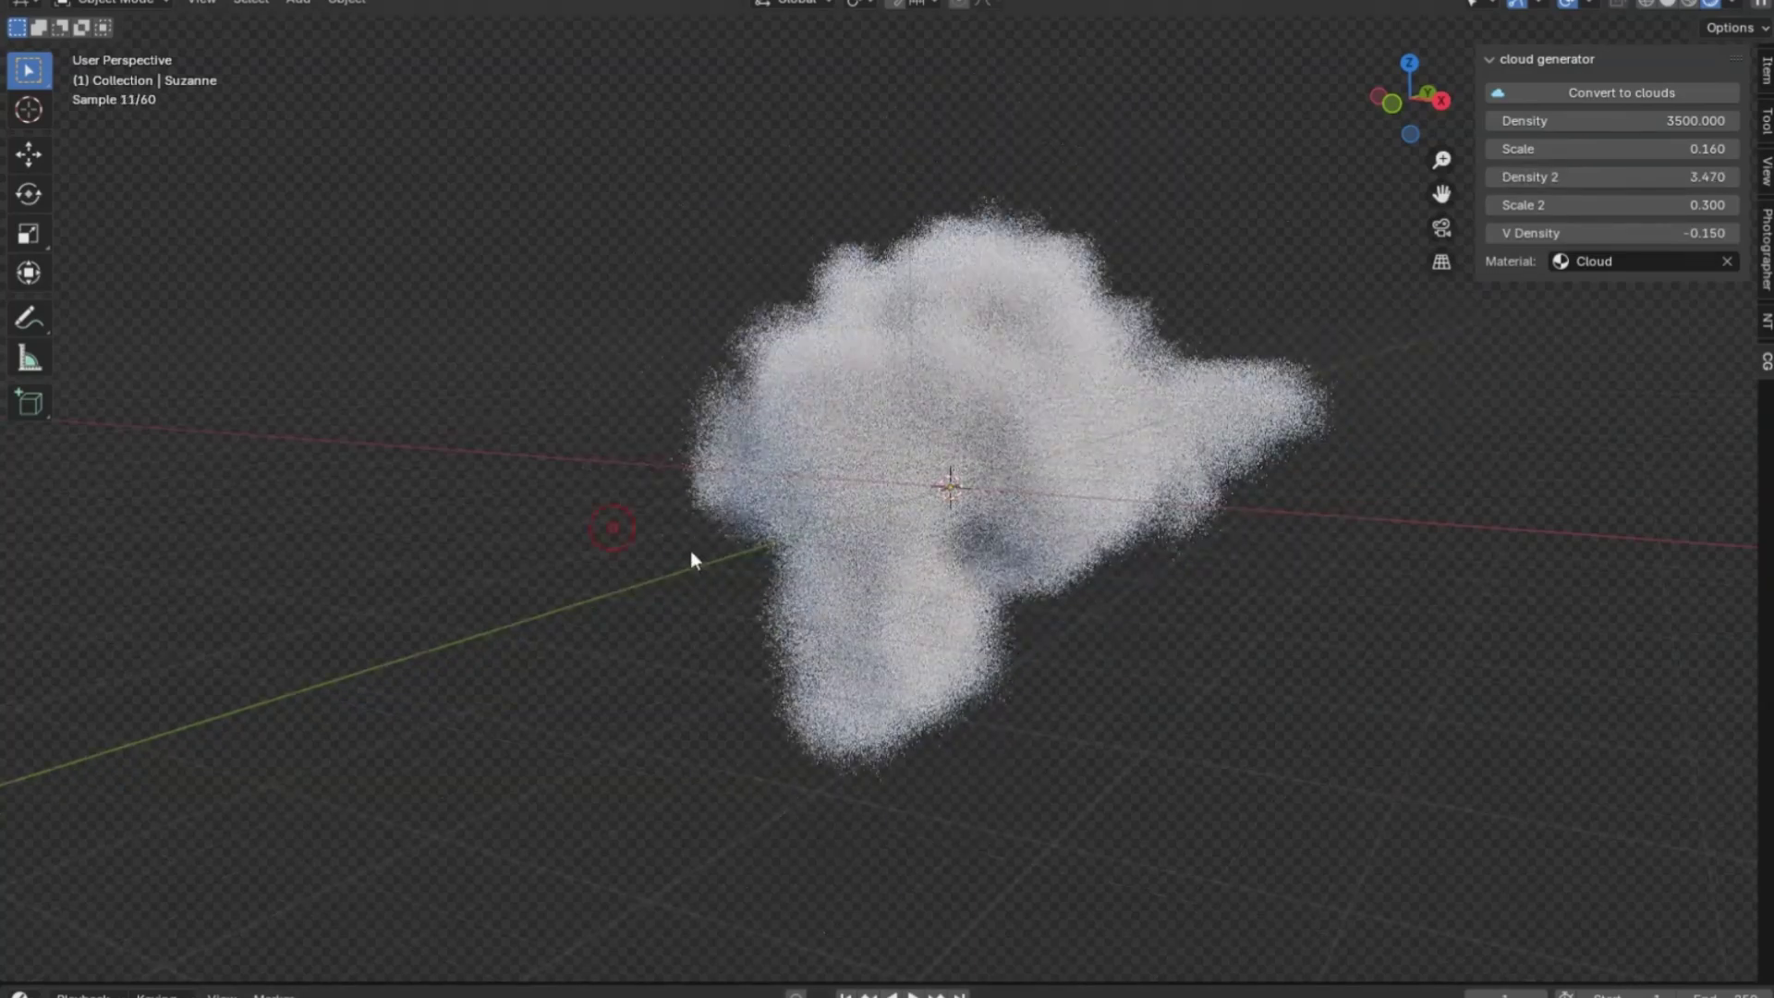
middle_click_drag(670, 569, 1375, 567)
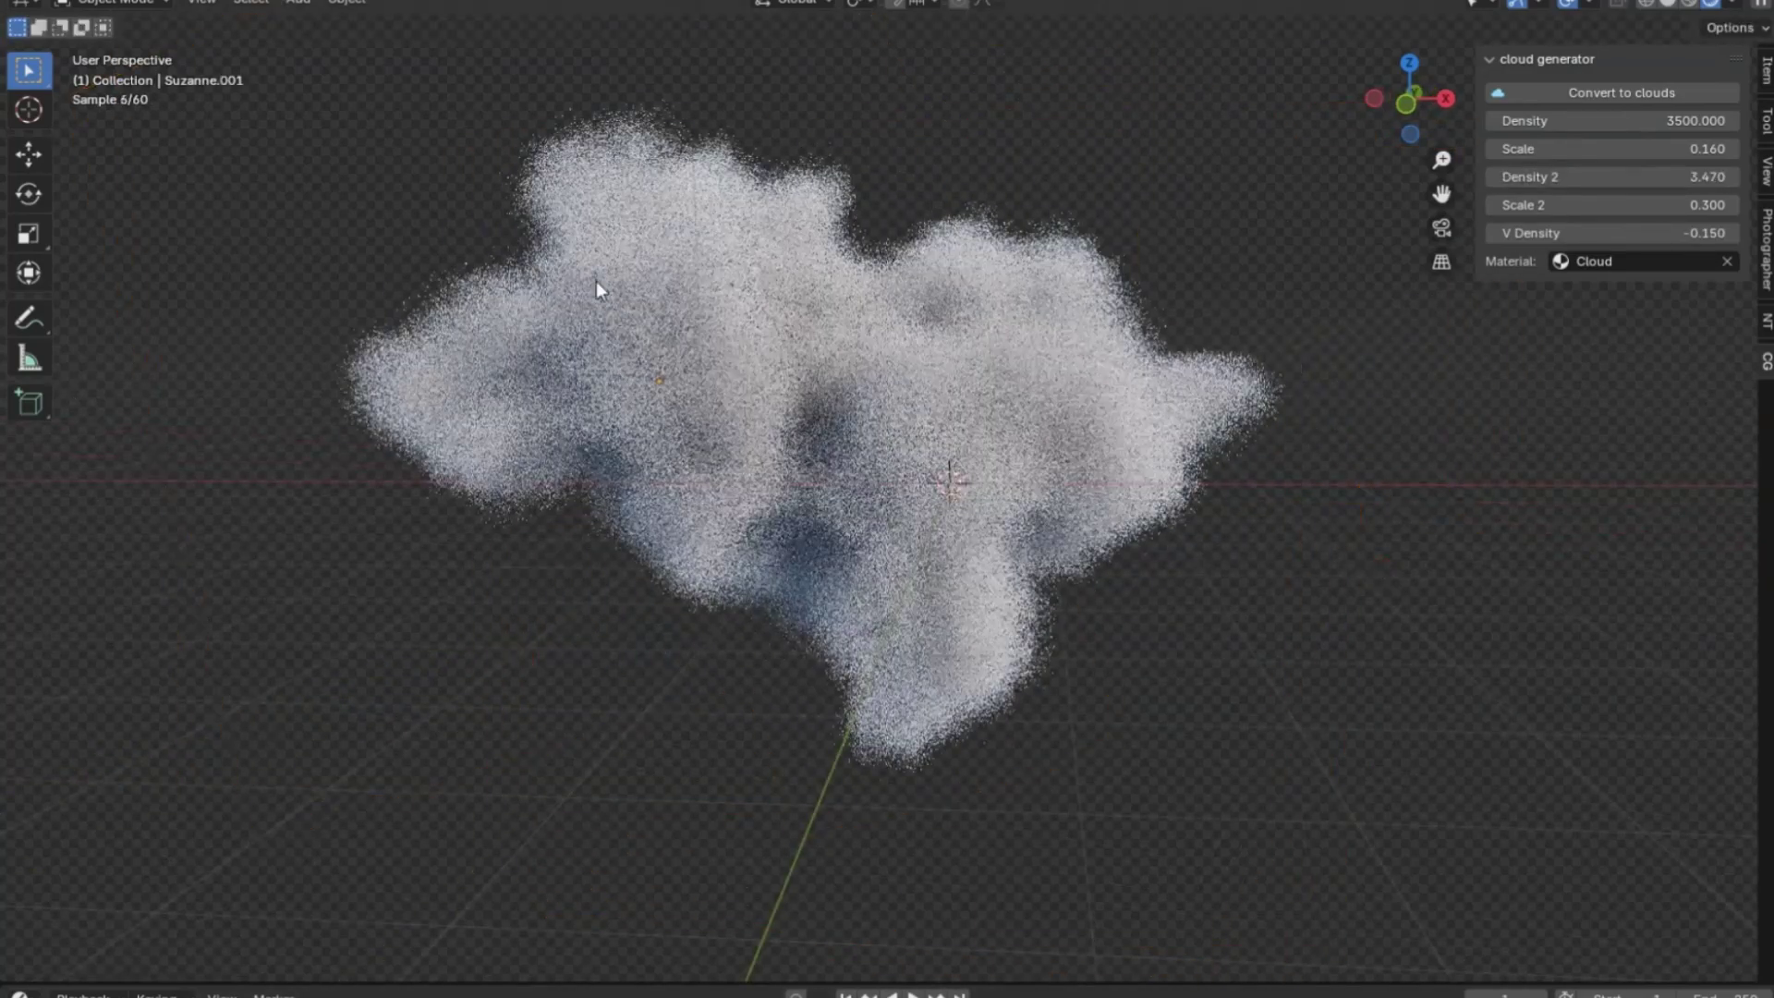
Step: Duplicate the cloud twice, placing one copy to the right and one to the left
key("shift+d")
left_click(1247, 554)
key("shift+d")
left_click(1476, 606)
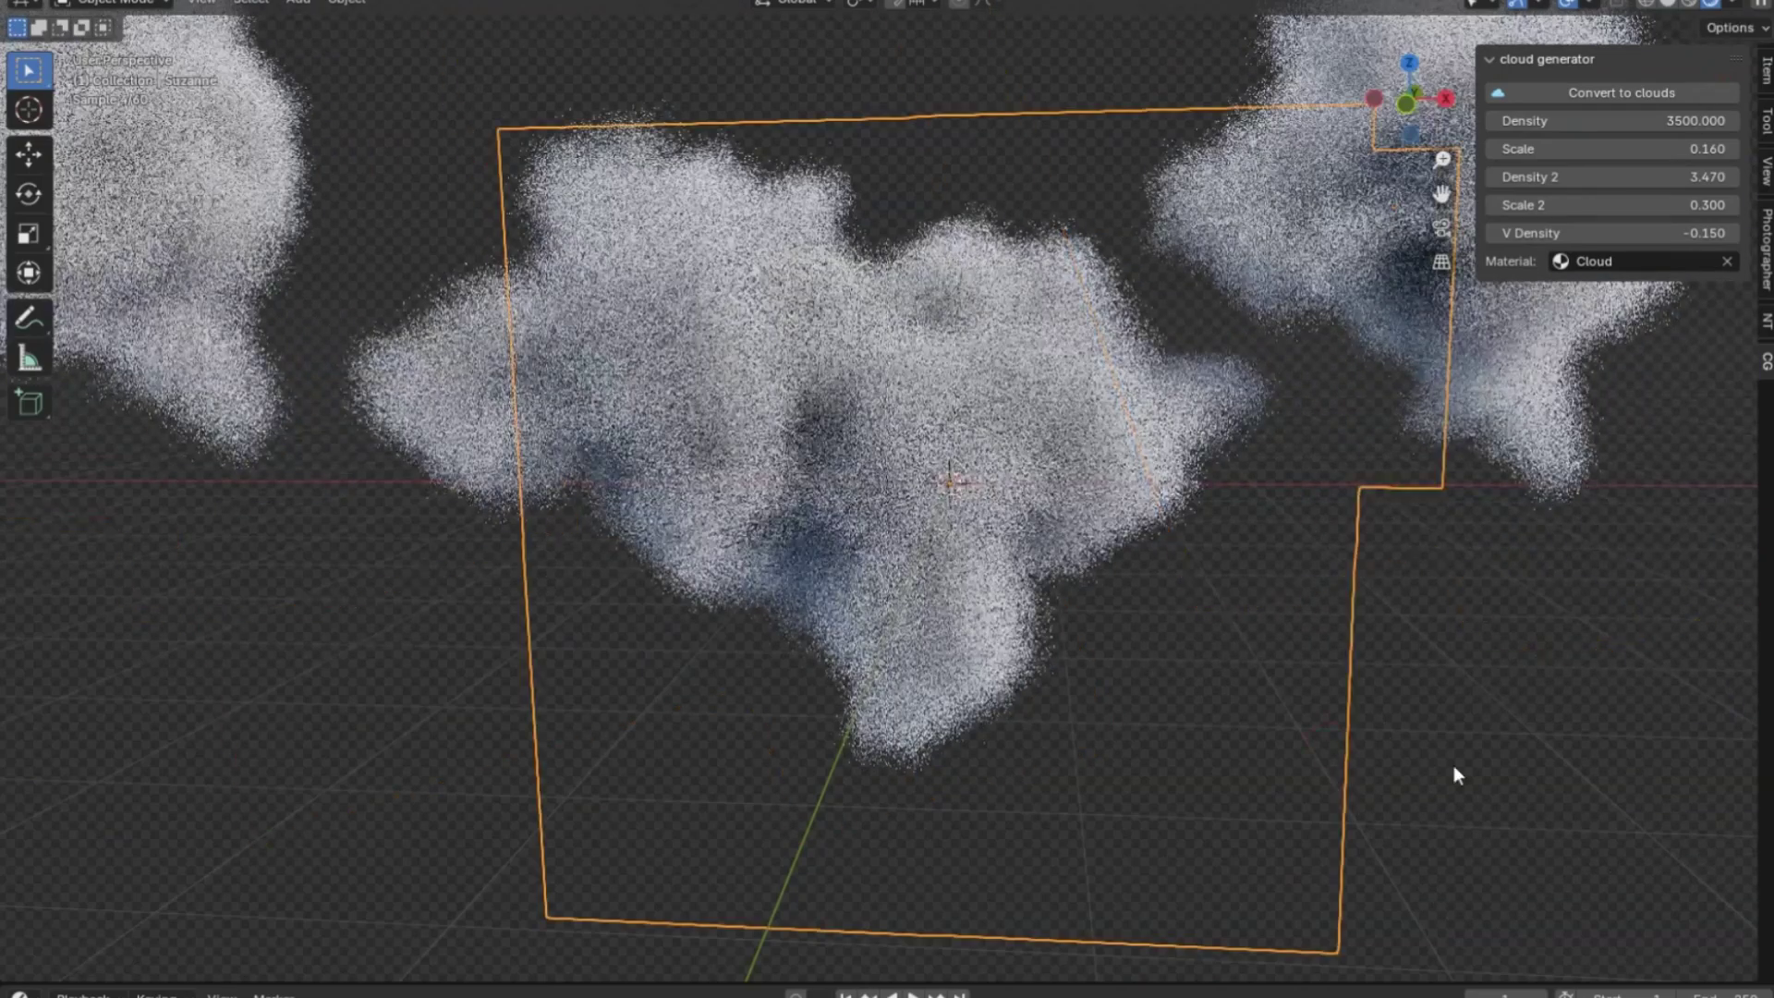
key("n")
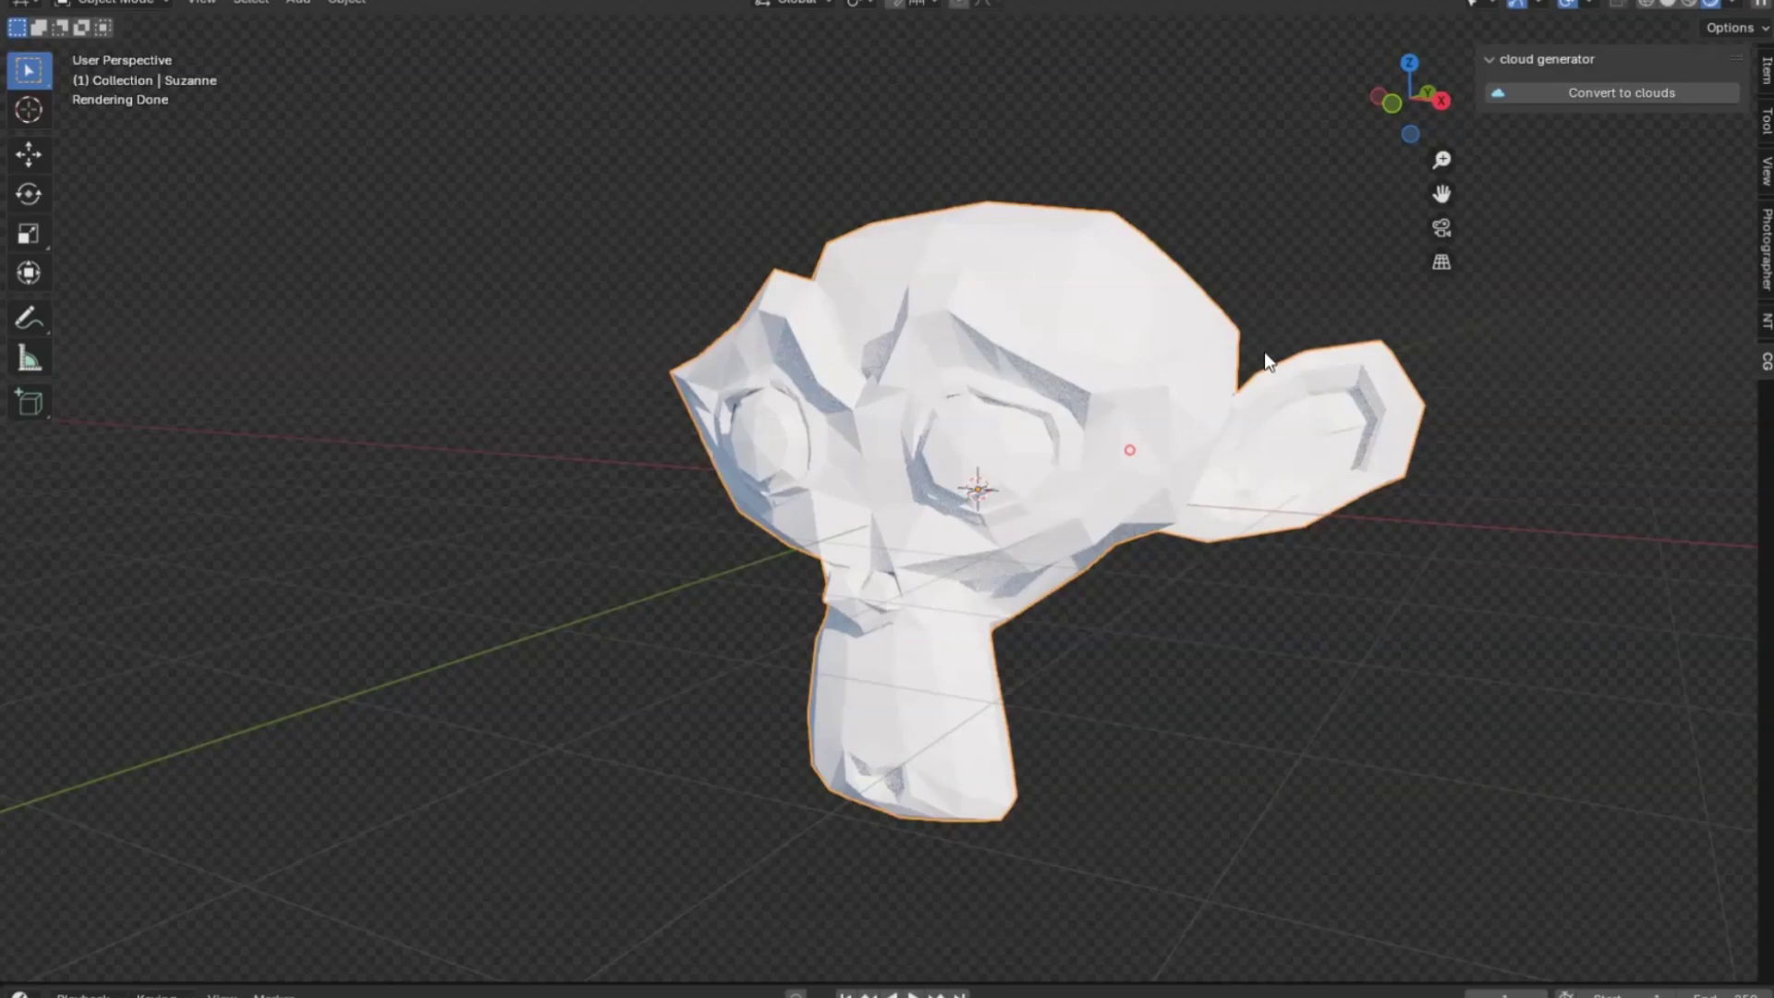
Step: Convert another monkey mesh to a cloud and raise its Density 2 to 3.470
left_click(1621, 92)
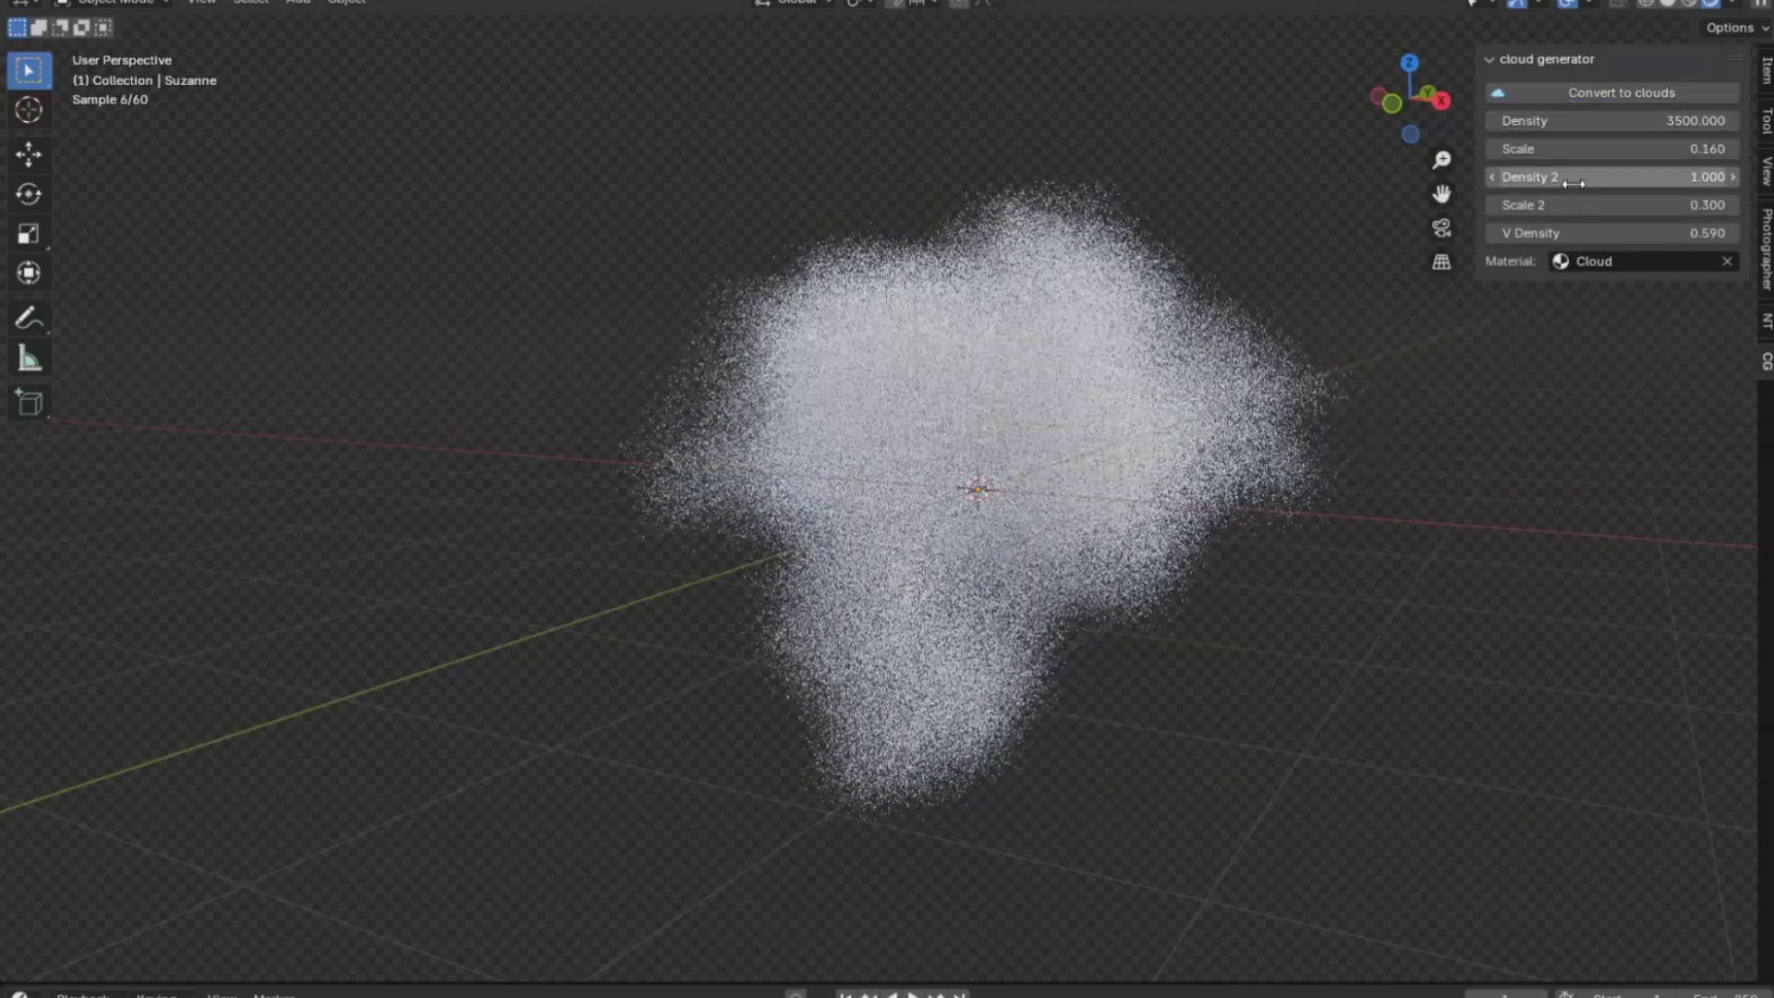
mouse_move(1553, 178)
left_mouse_down()
mouse_move(1574, 180)
mouse_move(1512, 234)
left_mouse_up()
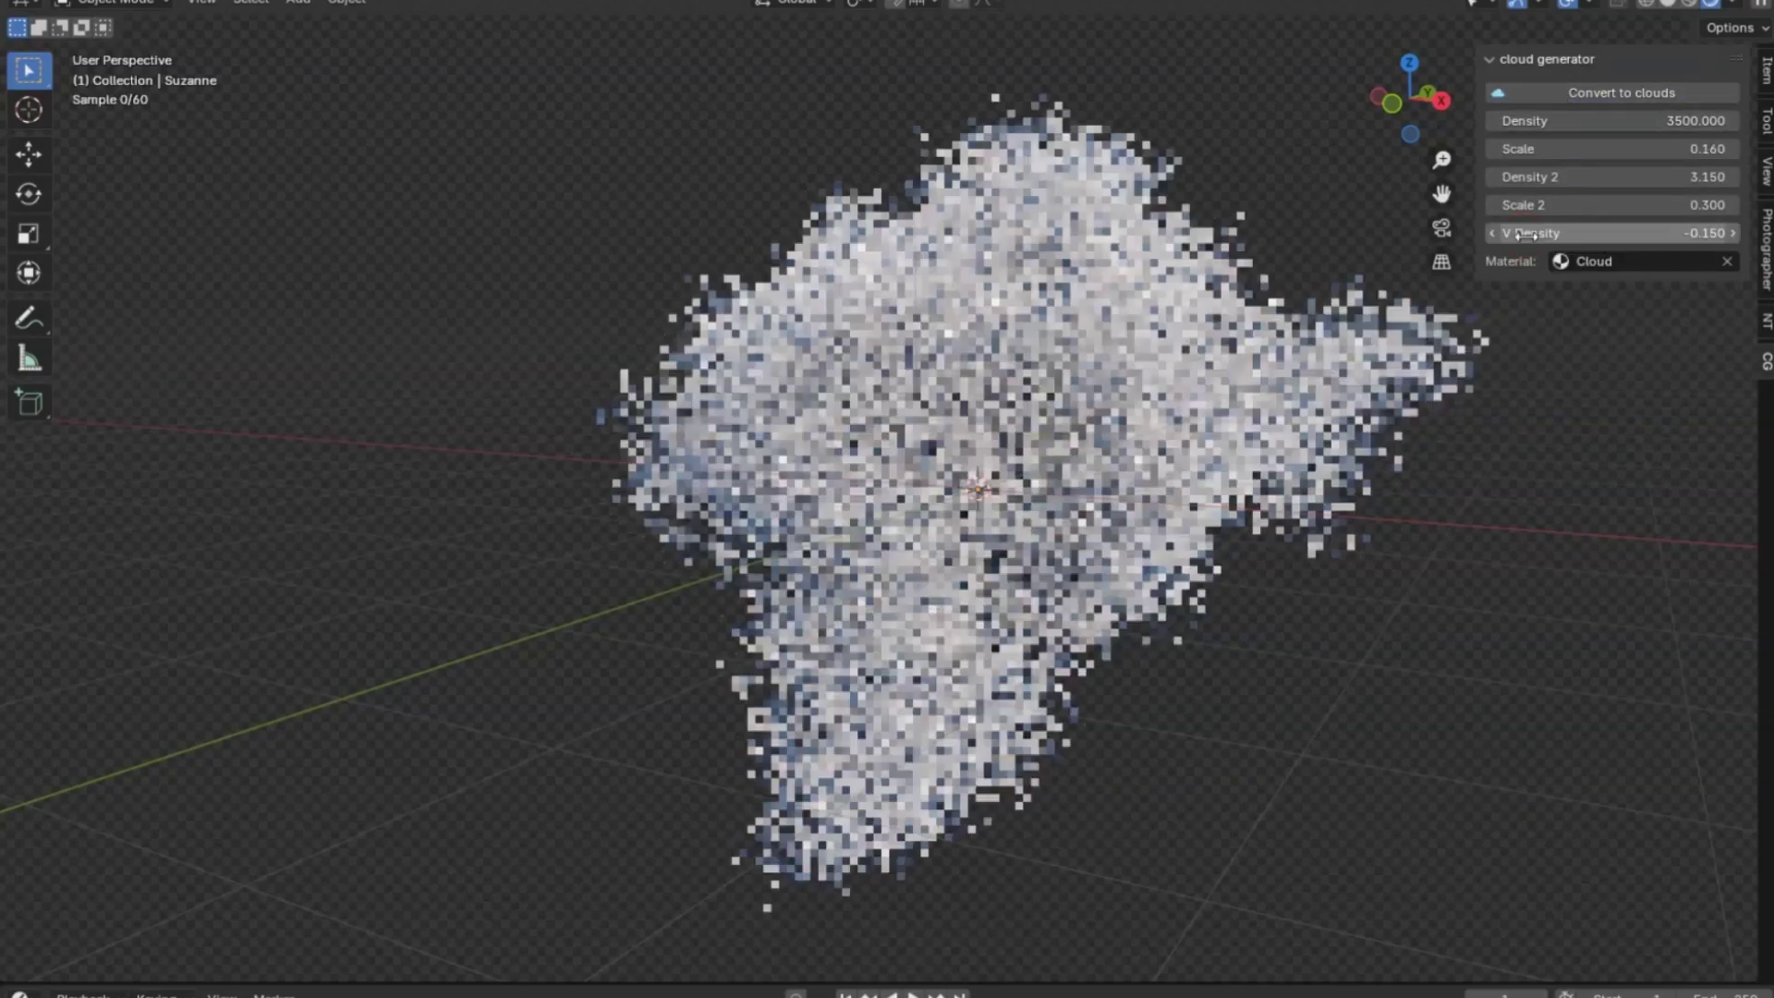
left_click_drag(1608, 179, 1650, 178)
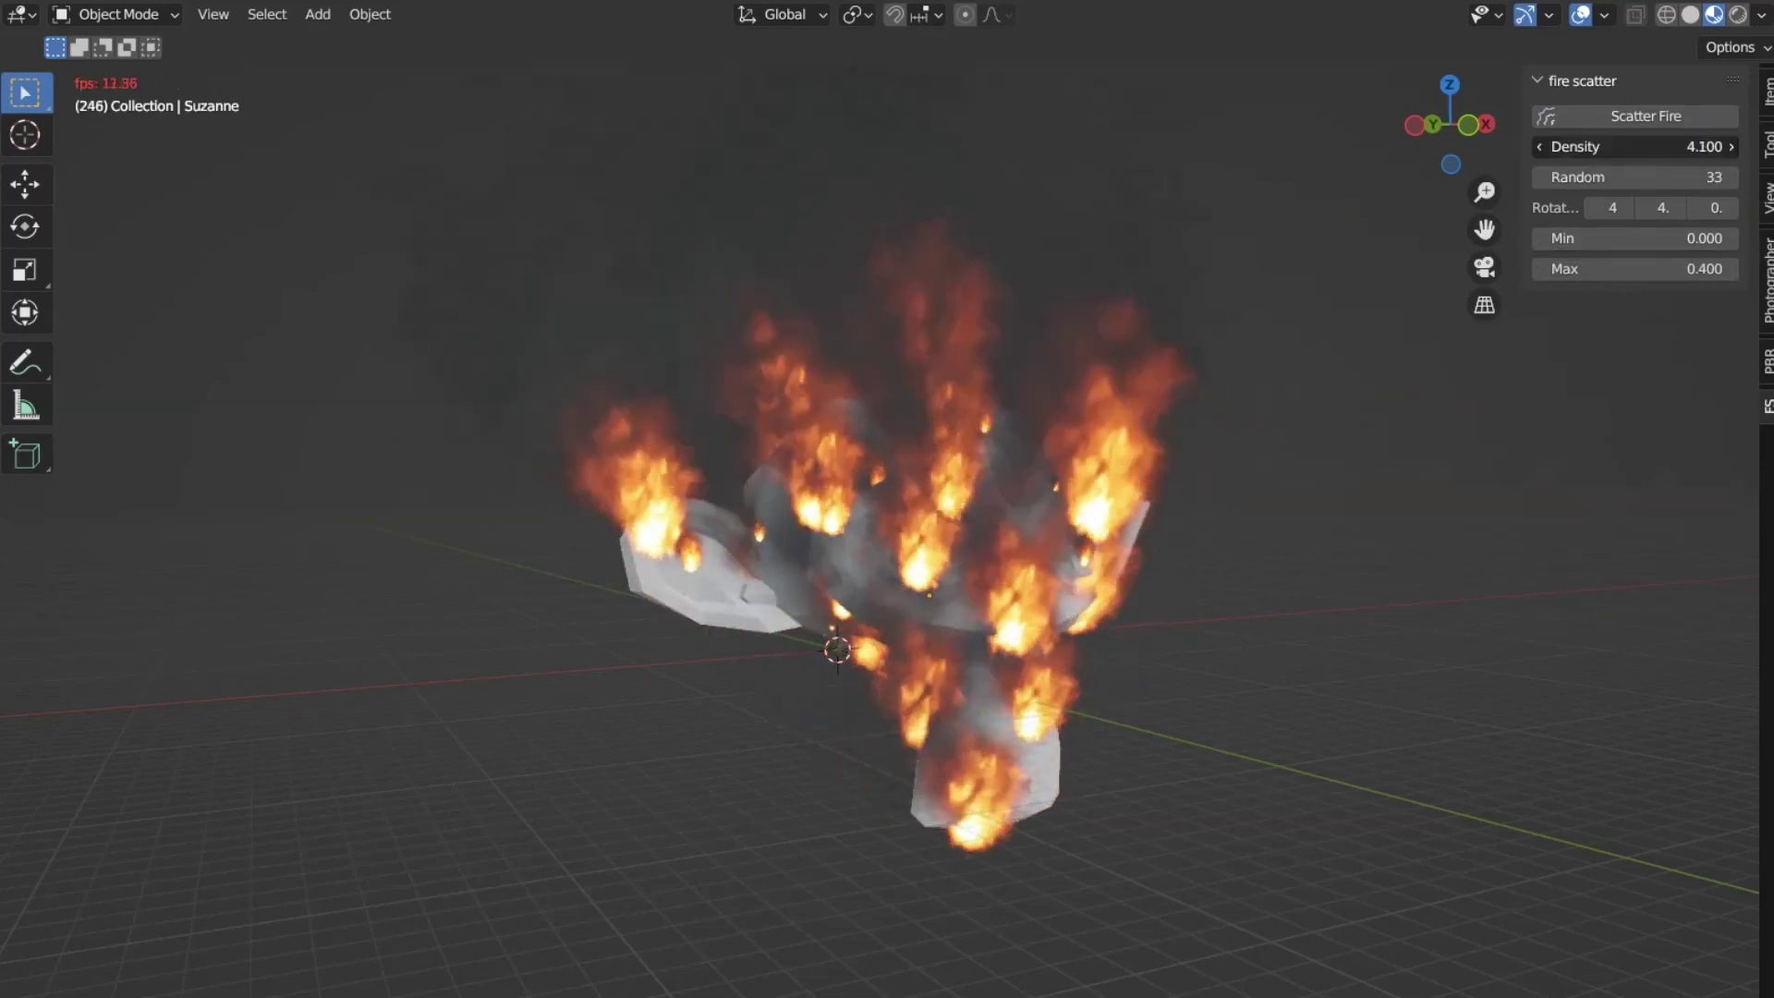
Step: Raise fire Density to 5.600 and minimum flame size to 0.400, and adjust rotation and maximum size
mouse_move(1635, 146)
left_mouse_down()
mouse_move(1683, 146)
mouse_move(1580, 206)
left_mouse_up()
left_click(1731, 239)
mouse_move(1542, 269)
left_mouse_down()
mouse_move(1622, 268)
mouse_move(1581, 272)
left_mouse_up()
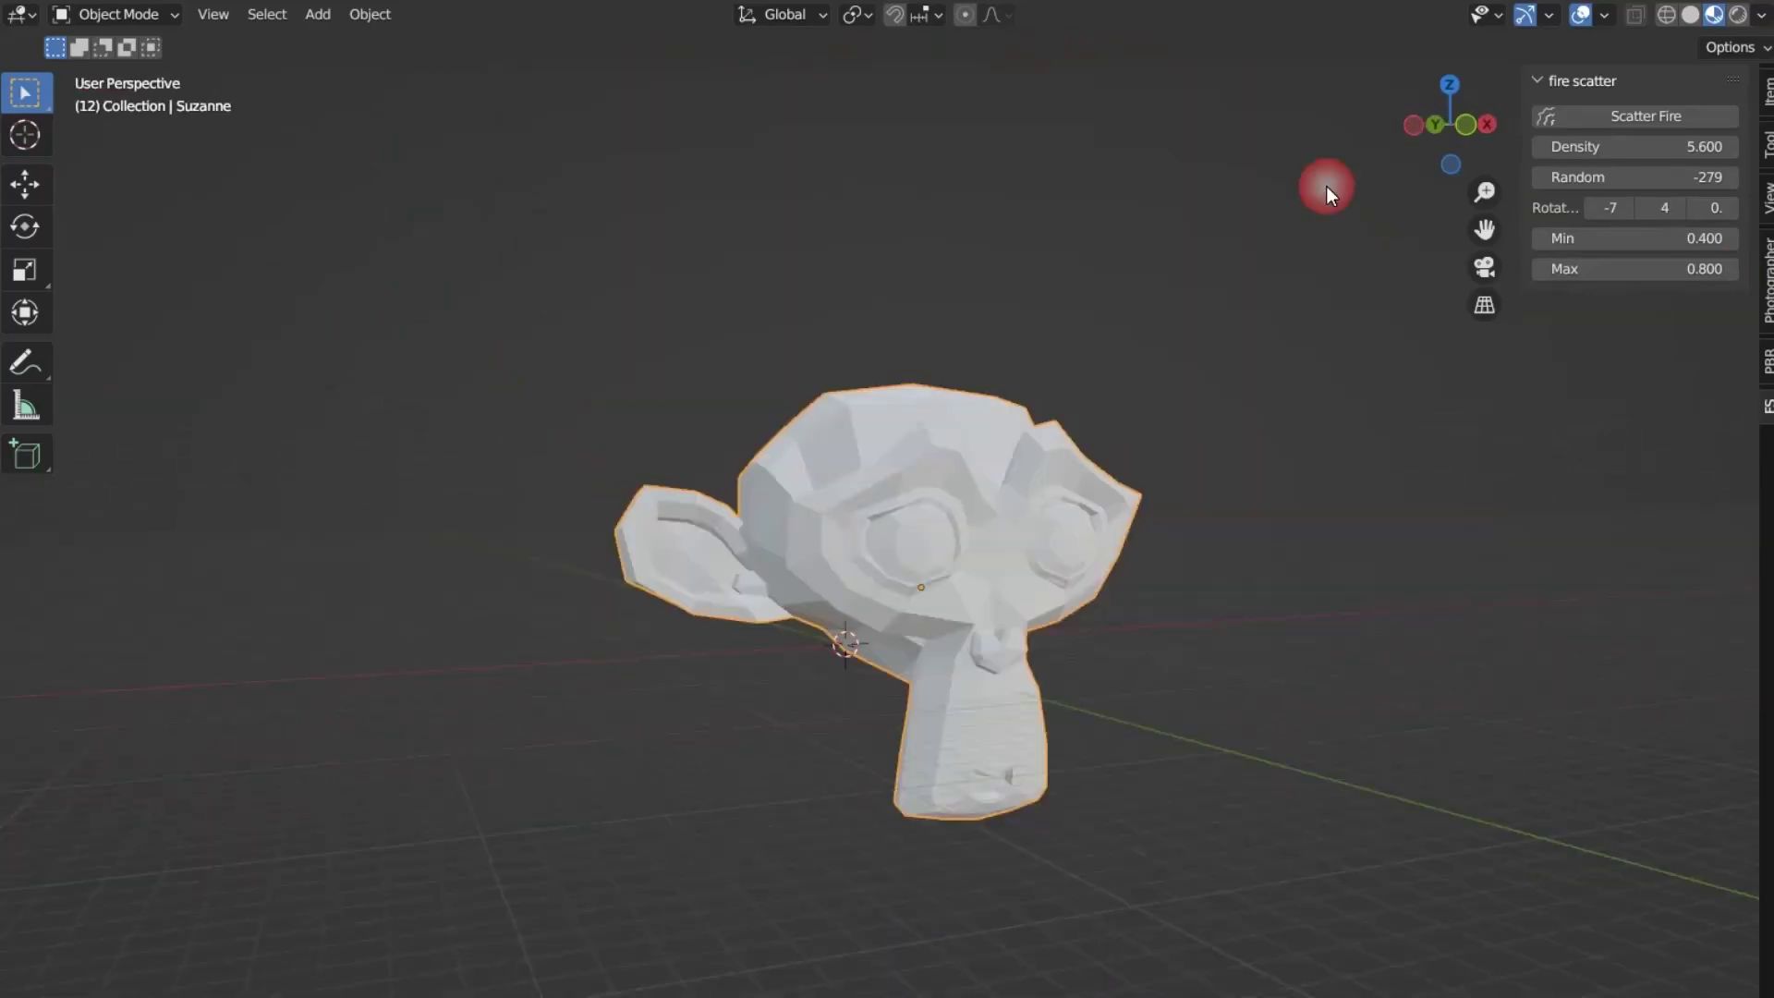
Step: Lower fire Density to 1.600, then set Min to 0.700 and Max to 4.300
mouse_move(1636, 146)
left_mouse_down()
mouse_move(1580, 145)
mouse_move(1727, 179)
left_mouse_up()
left_click_drag(1542, 238, 1607, 238)
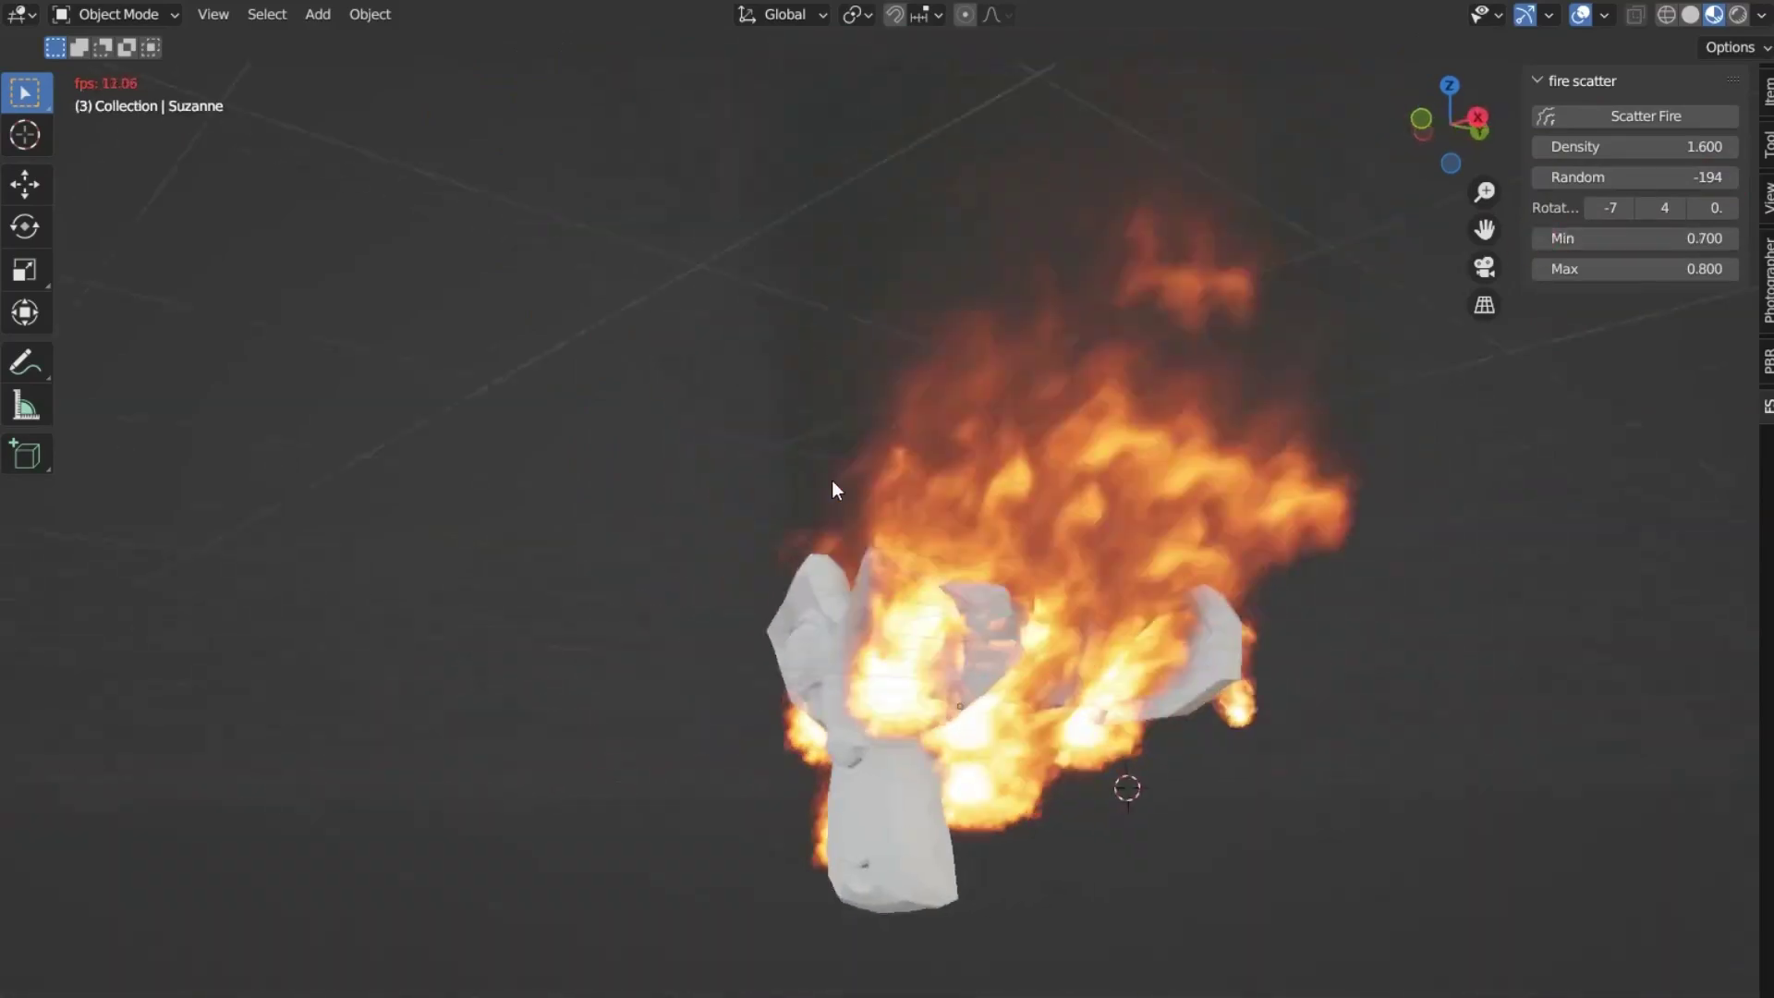
middle_click_drag(1029, 609, 1235, 572)
left_click(1541, 270)
middle_click_drag(1386, 555, 1312, 576)
left_click_drag(1542, 269, 1731, 264)
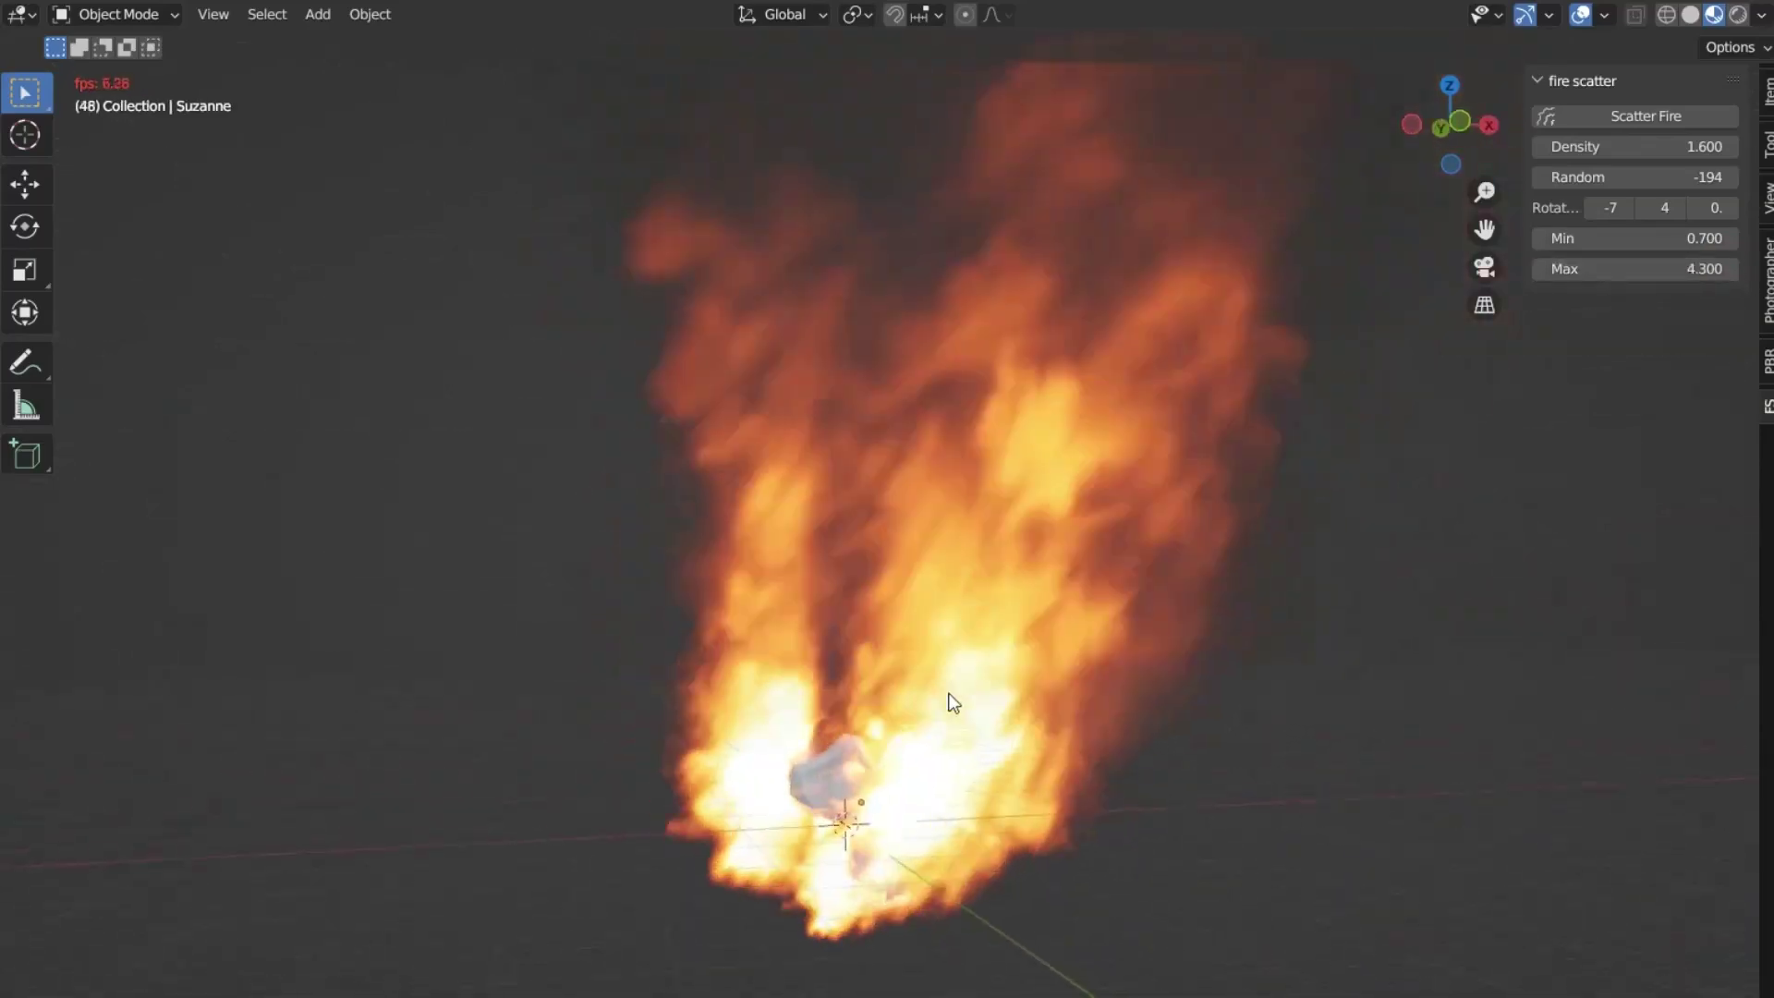